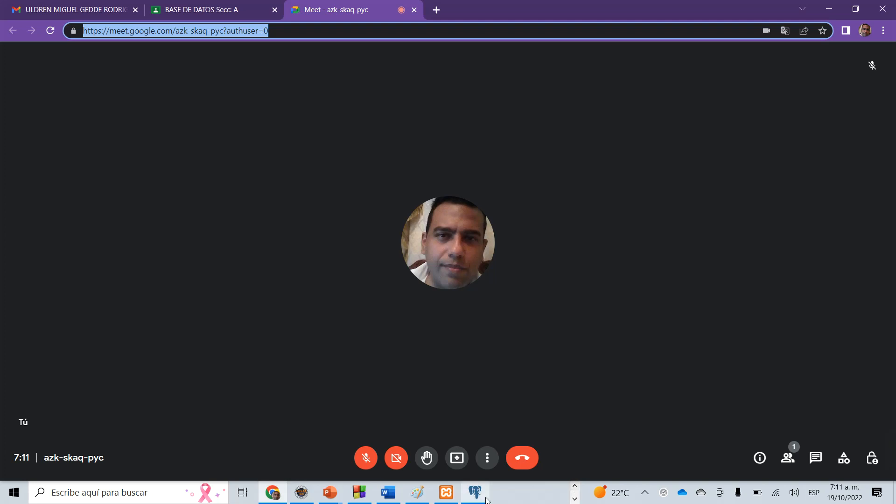
pyautogui.click(480, 497)
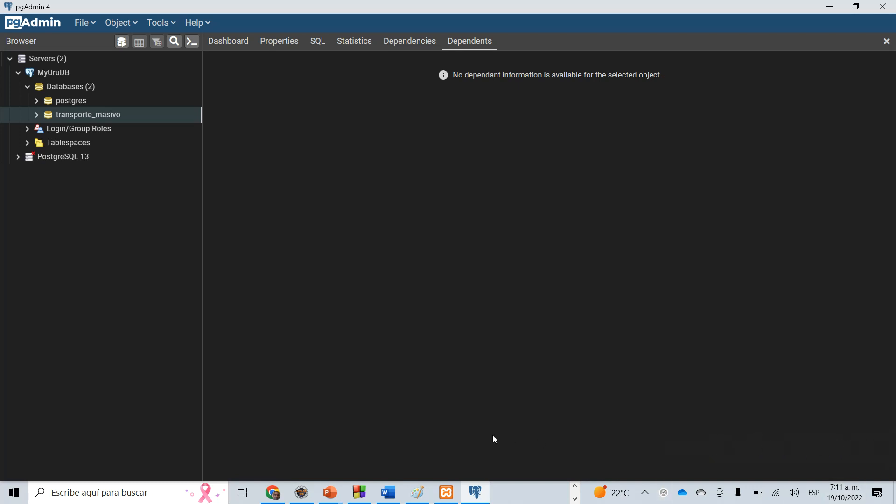
pyautogui.hotkey('alt', 'Tab')
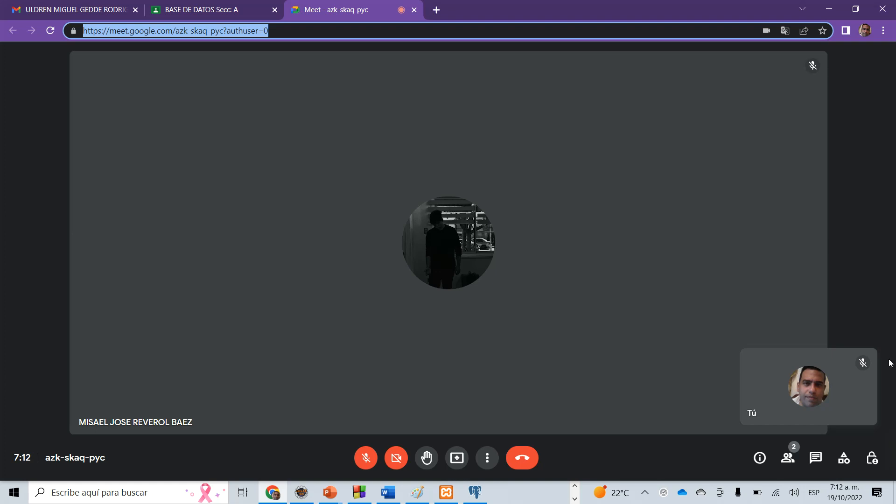
# Present the entire screen to the meeting participants, hide the sharing notice and unmute the microphone.
pyautogui.moveTo(880, 461)
pyautogui.click(457, 458)
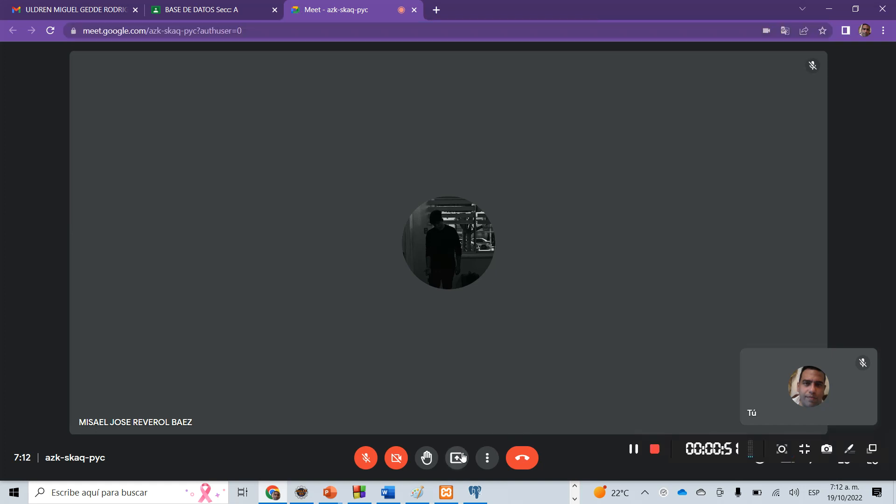
pyautogui.click(523, 377)
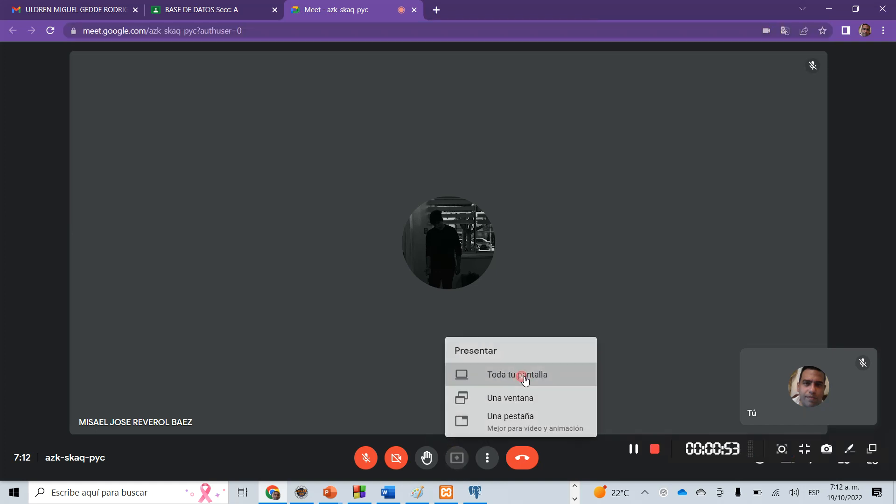
pyautogui.click(488, 203)
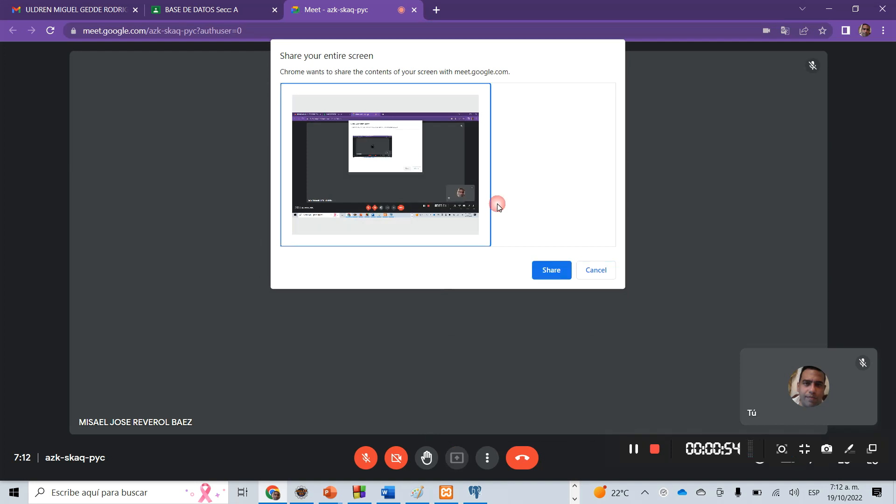
pyautogui.click(545, 273)
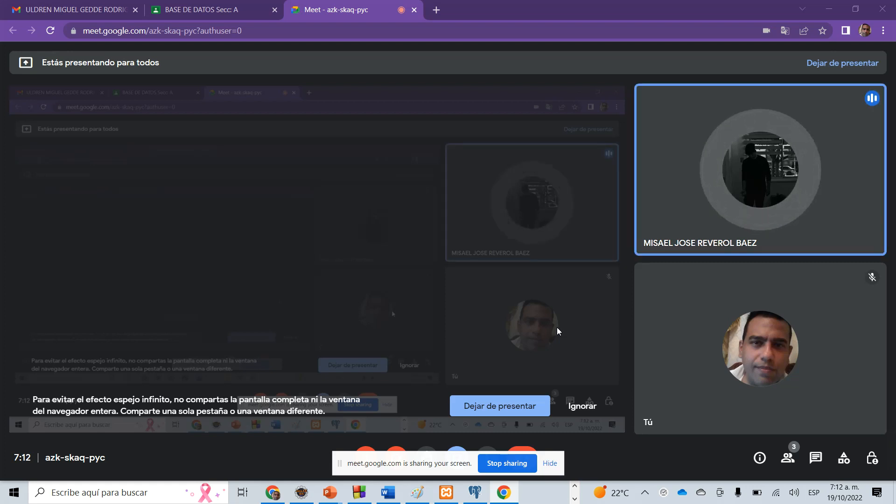
pyautogui.click(550, 463)
pyautogui.click(367, 458)
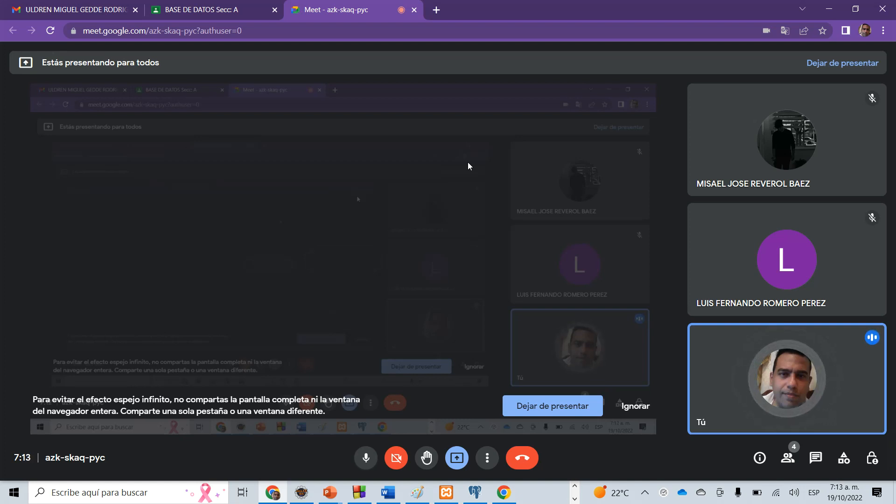
# Search Google for "estacion de trese" in a new browser tab.
pyautogui.click(437, 9)
pyautogui.click(398, 38)
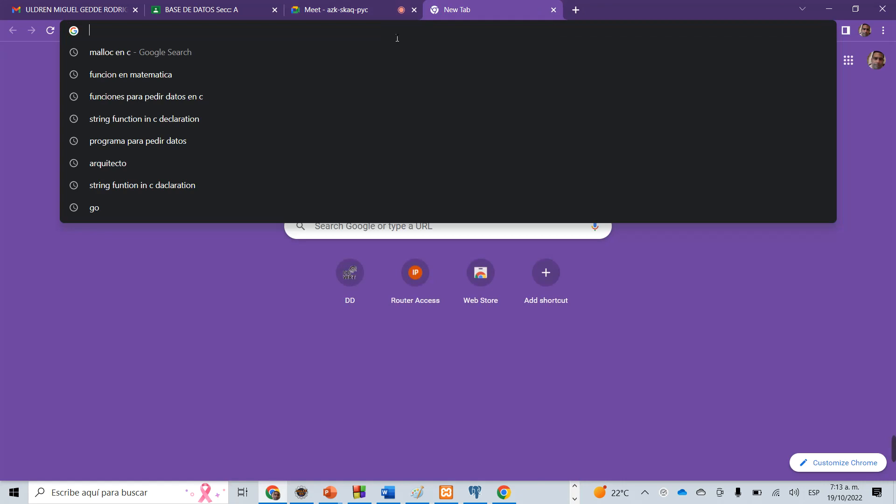
pyautogui.write('estacion d')
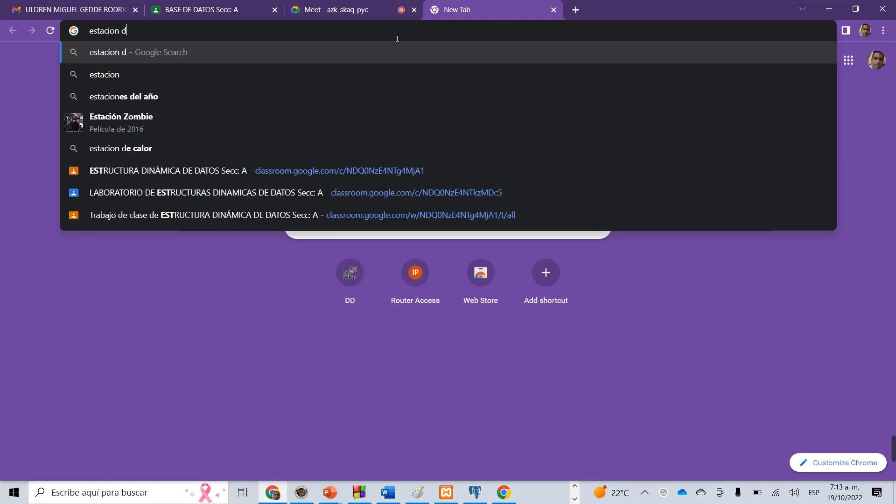
pyautogui.write('e trese')
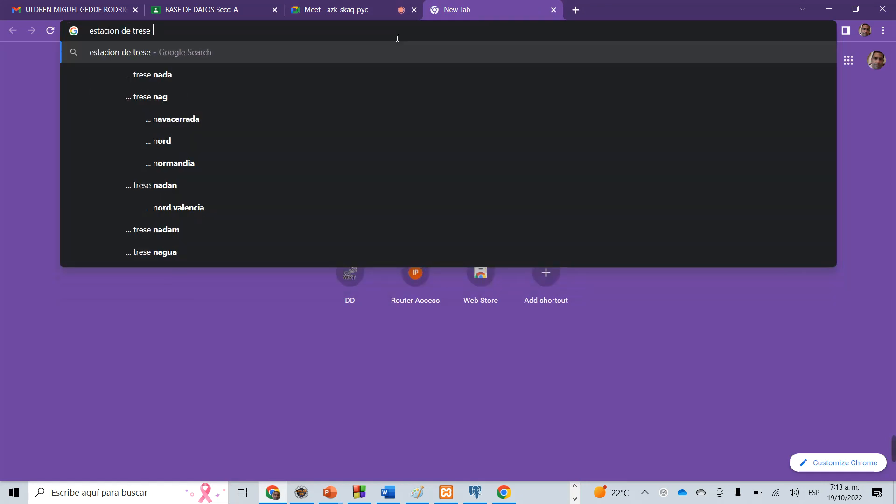
pyautogui.press('Return')
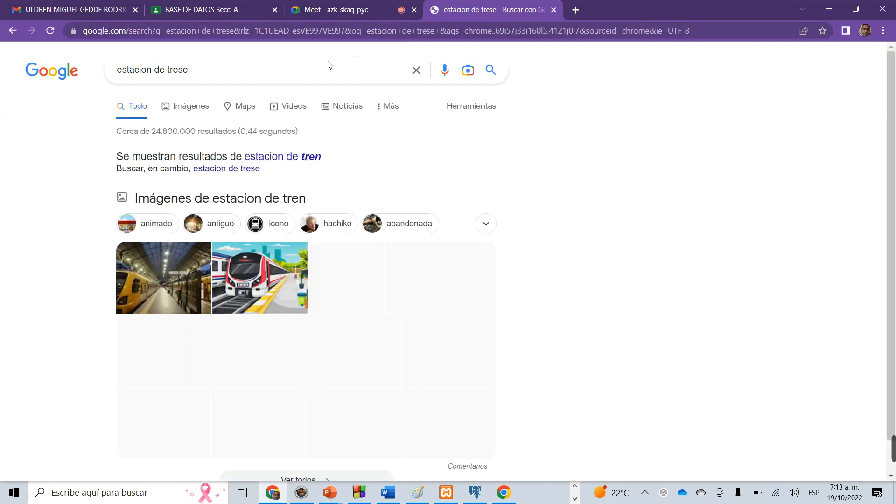
# Switch to the suggested "estacion de tren" results, dismiss the location request and browse the train station images.
pyautogui.click(290, 157)
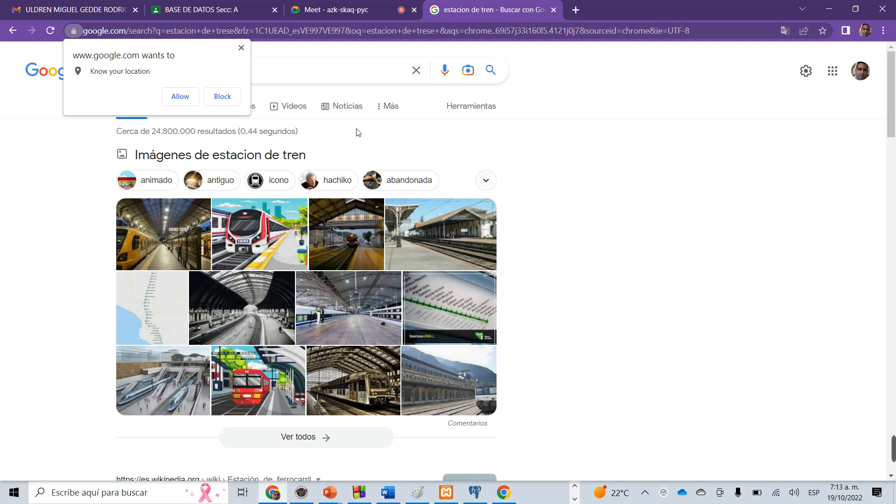
pyautogui.click(242, 47)
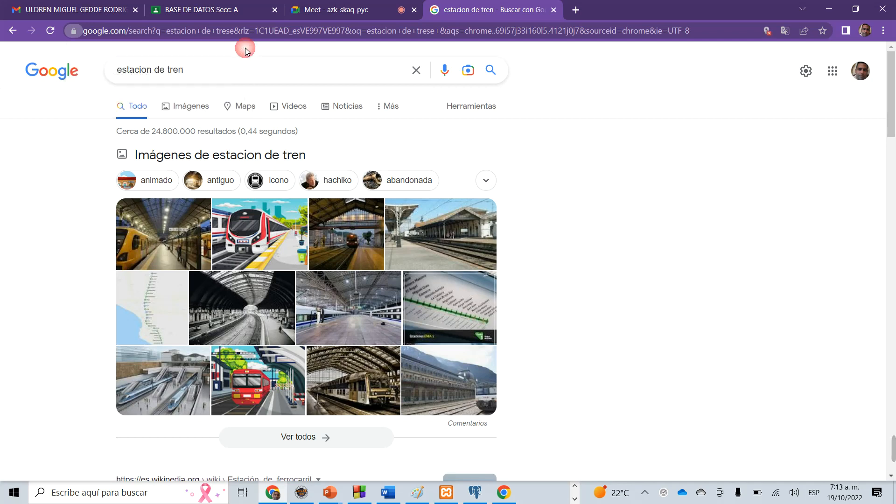
pyautogui.click(182, 110)
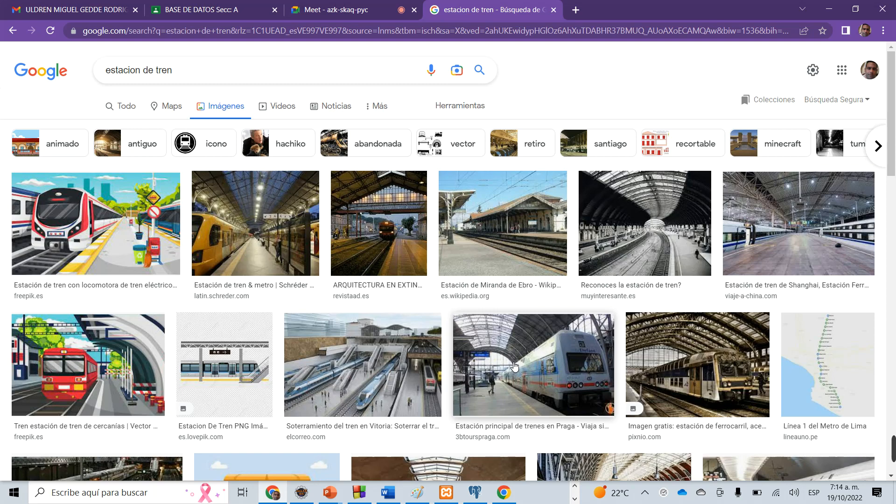
pyautogui.moveTo(891, 169); pyautogui.dragTo(894, 228)
pyautogui.moveTo(895, 228); pyautogui.dragTo(893, 207)
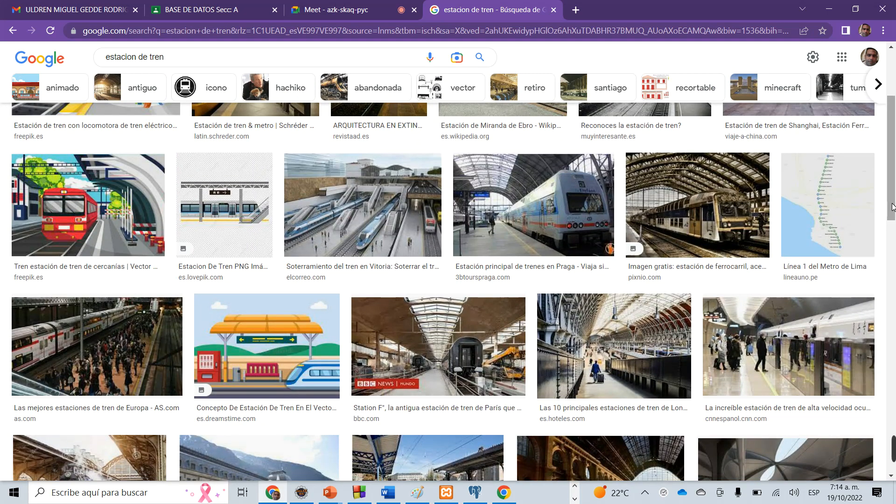
pyautogui.moveTo(893, 207); pyautogui.dragTo(894, 144)
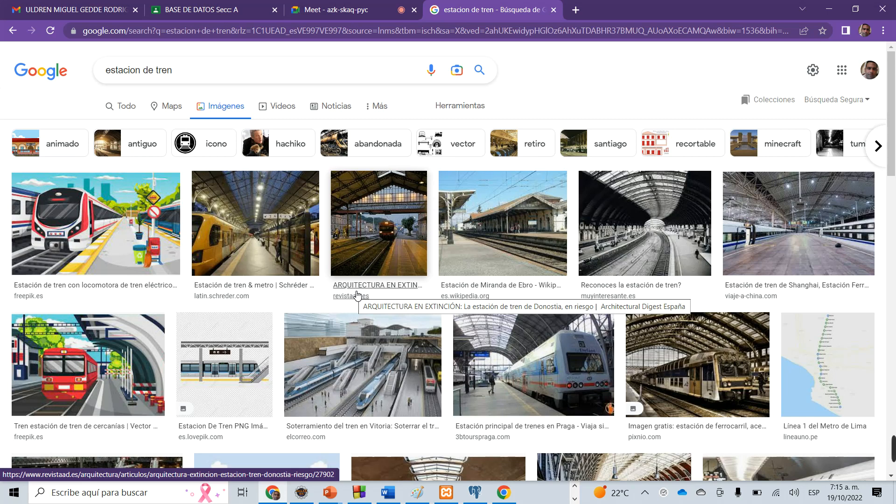
# Switch to pgAdmin, write the text "SQL" over it as a screen annotation and erase it.
pyautogui.click(473, 500)
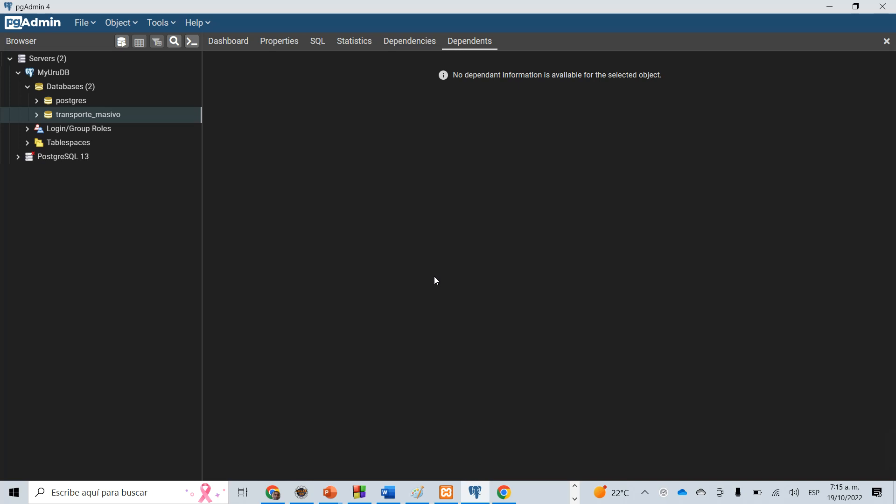
pyautogui.moveTo(802, 451)
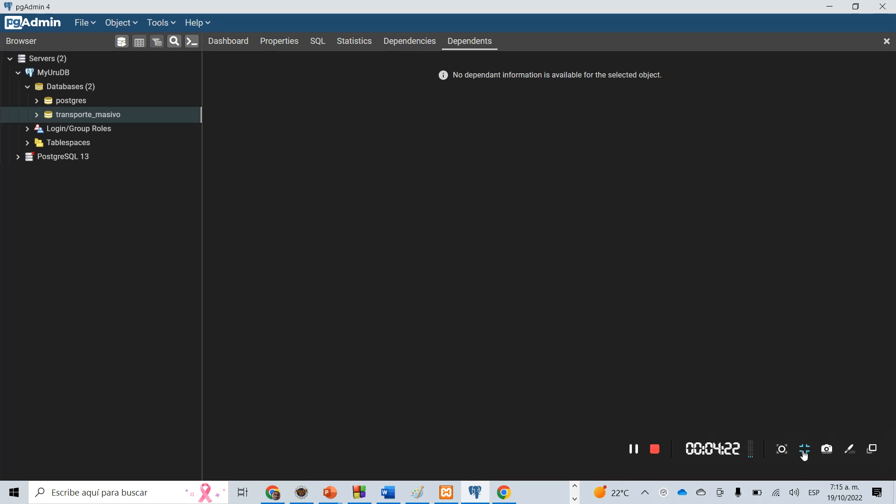
pyautogui.click(851, 449)
pyautogui.click(876, 245)
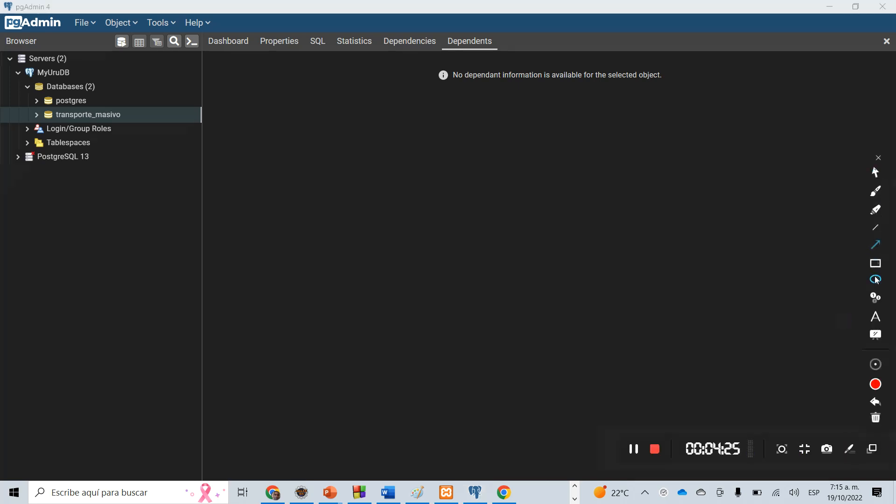
pyautogui.click(876, 319)
pyautogui.click(514, 212)
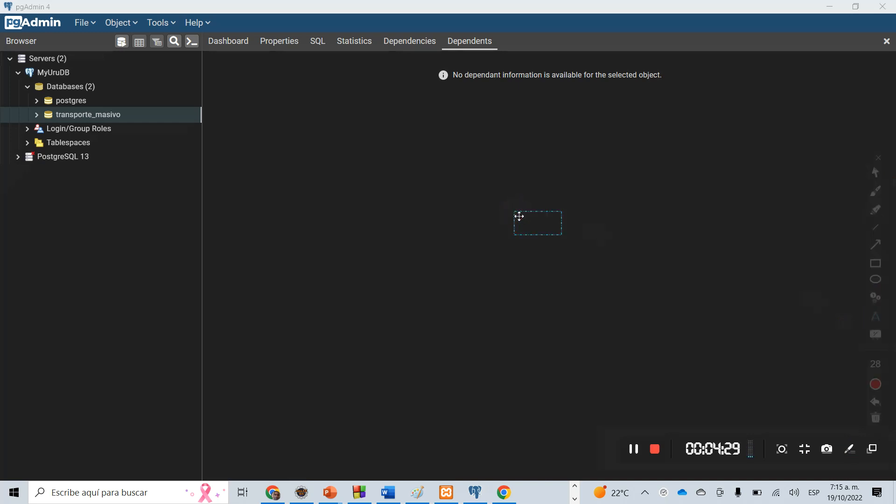
pyautogui.write('SQL')
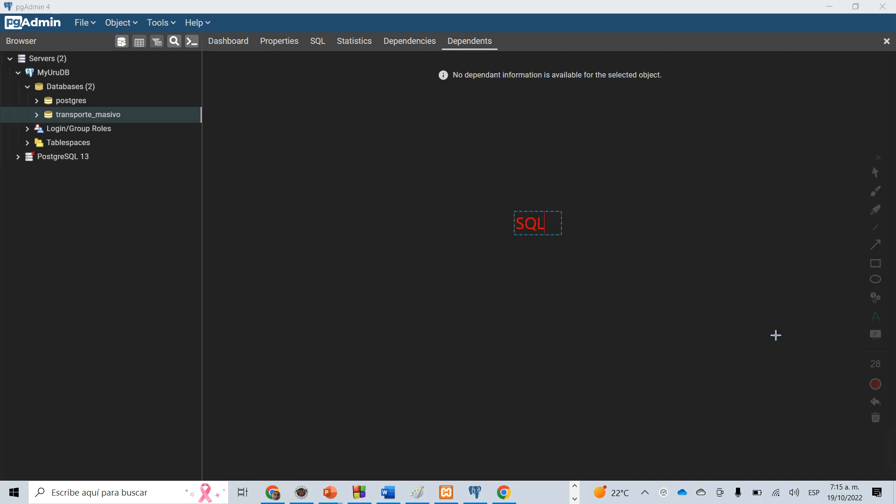
pyautogui.click(876, 420)
# Place a text annotation over the empty main area and list "Nuemericos", "Monetario" and "Texto" on separate lines.
pyautogui.click(876, 265)
pyautogui.click(386, 145)
pyautogui.moveTo(381, 142)
pyautogui.mouseDown()
pyautogui.moveTo(391, 156)
pyautogui.moveTo(381, 159)
pyautogui.mouseUp()
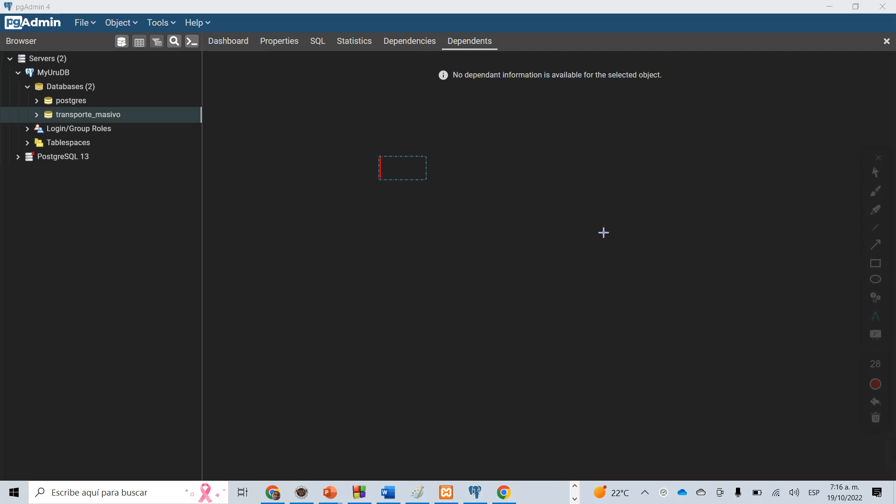
pyautogui.write('Nuemericos')
pyautogui.press('Return')
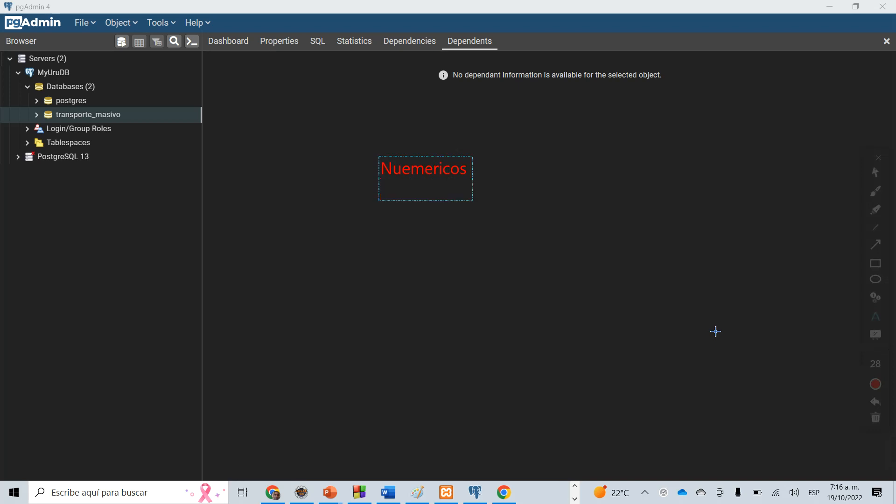
pyautogui.write('Monetario')
pyautogui.press('Return')
pyautogui.write('Te')
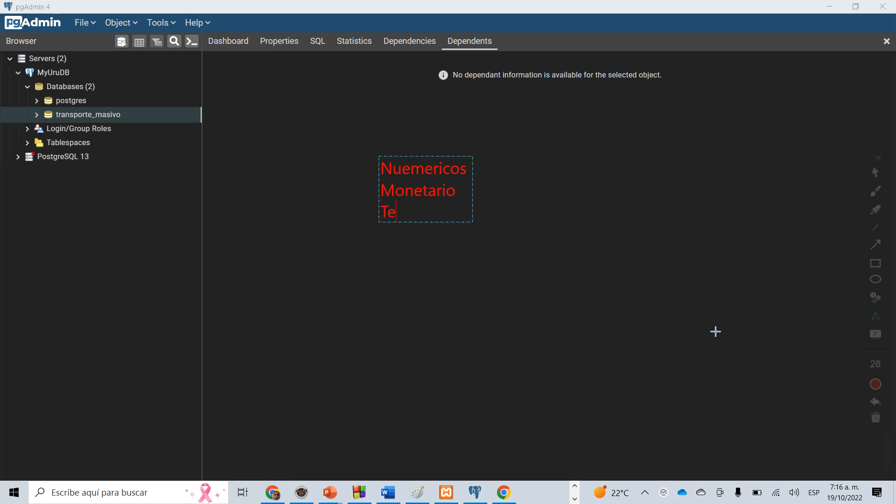
pyautogui.write('xto')
pyautogui.press('Return')
# Add the lines "Binarios" and "Fechas y horas" to the annotated list of data types.
pyautogui.write('B')
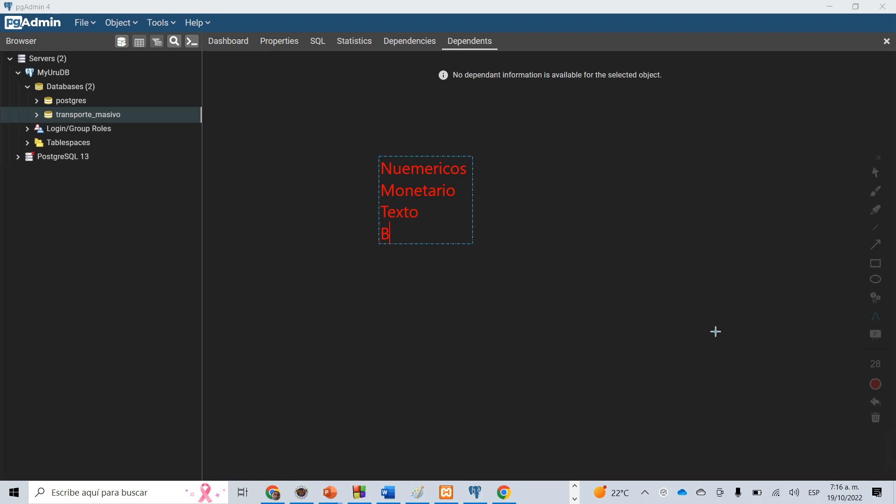
pyautogui.write('inarios')
pyautogui.press('Return')
pyautogui.write('Fec')
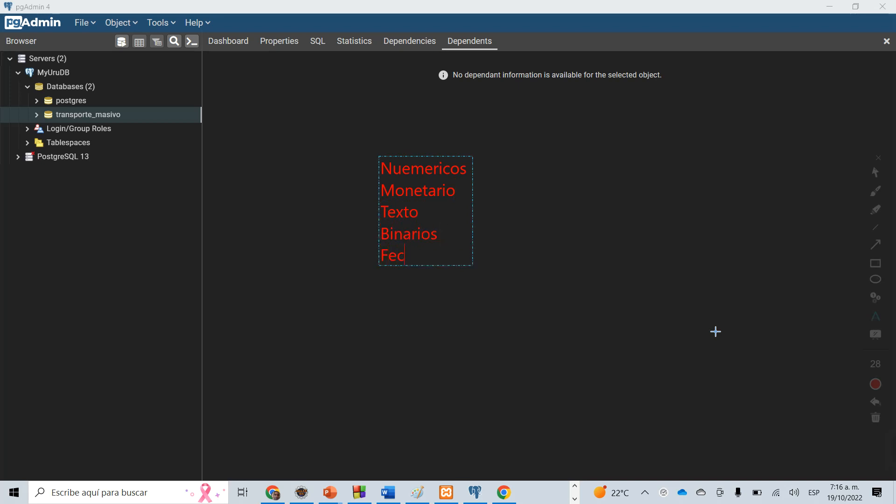
pyautogui.write('has y horas')
pyautogui.press('Return')
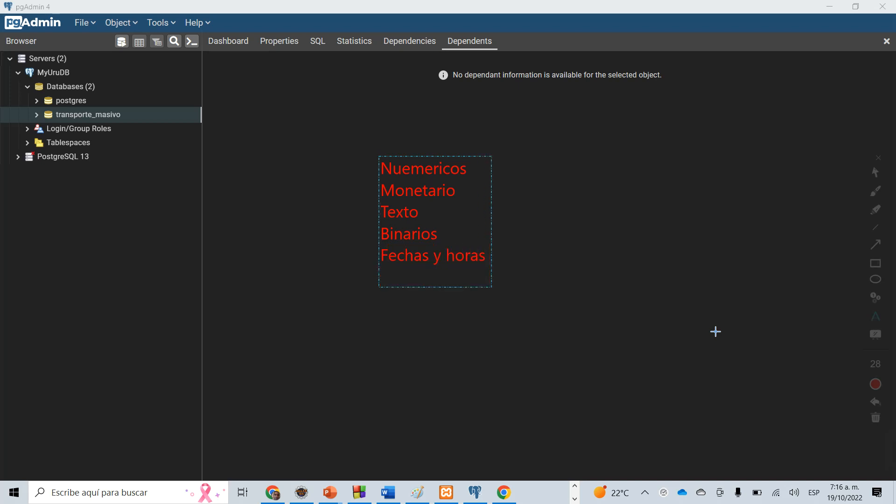
# Add a line for Booleans to the annotated list and close the annotation tools.
pyautogui.write('Bolean')
pyautogui.press('BackSpace')
pyautogui.press('BackSpace')
pyautogui.press('BackSpace')
pyautogui.press('BackSpace')
pyautogui.write('oleans')
pyautogui.click(881, 160)
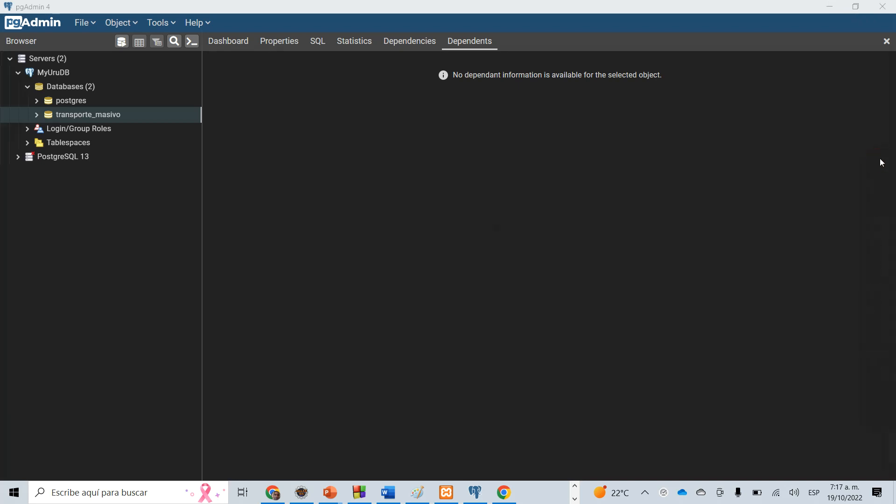
# Open a blank drawing in Paint and maximize its window.
pyautogui.click(75, 492)
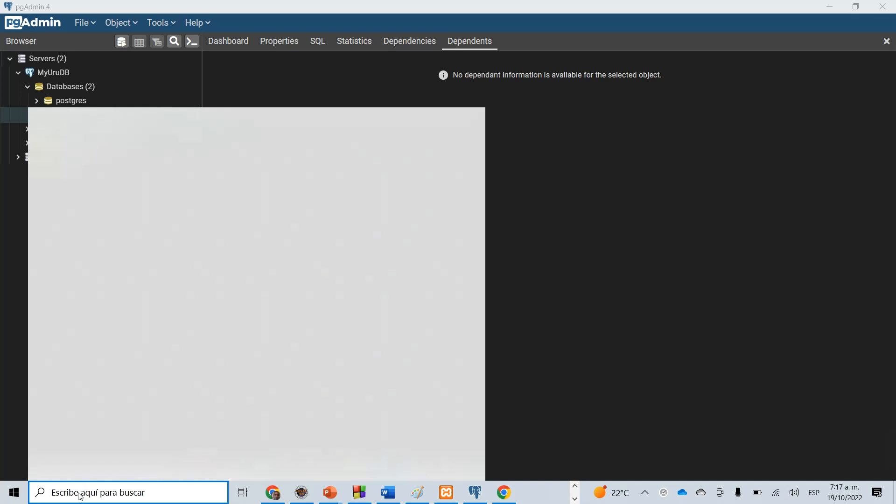
pyautogui.write('paint')
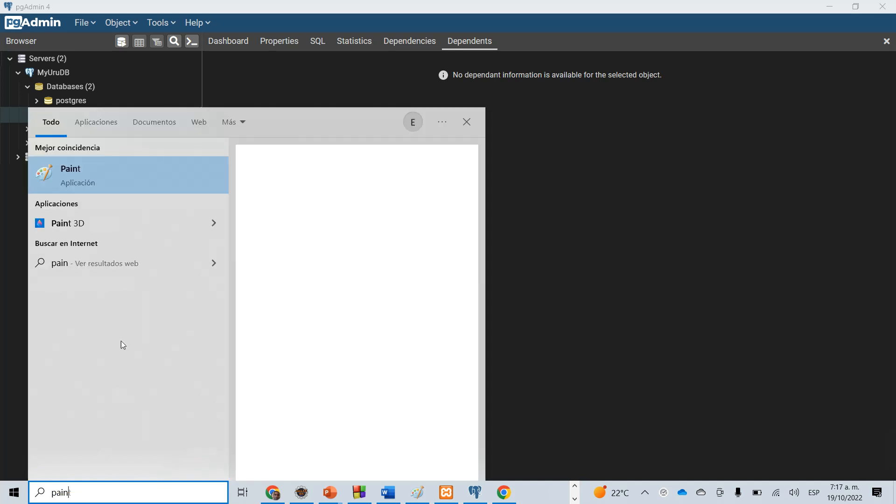
pyautogui.click(144, 173)
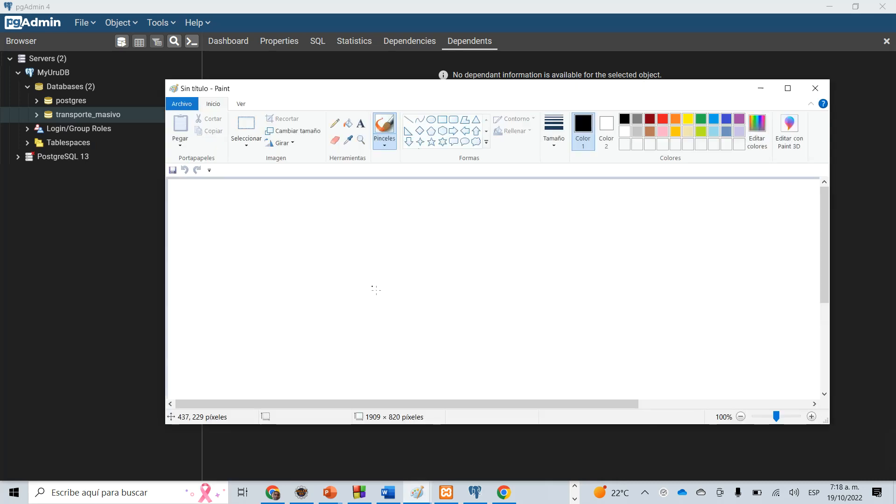
pyautogui.click(789, 89)
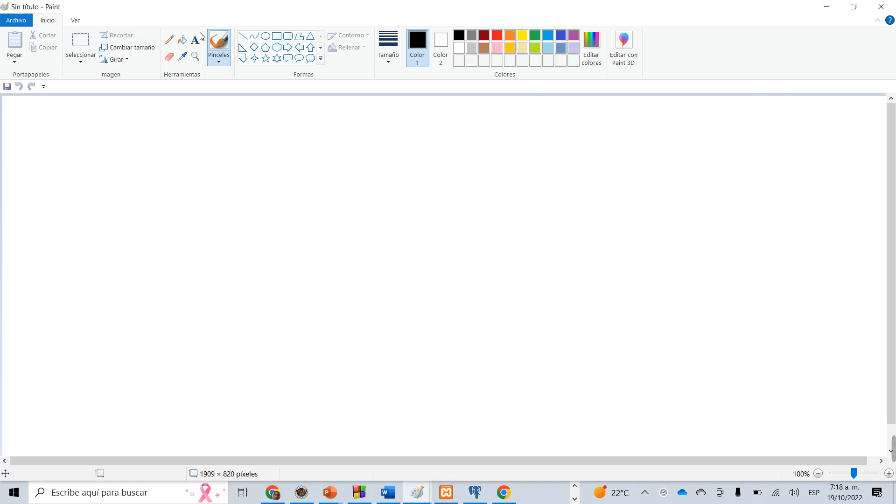
# Draw a black ellipse about 128 × 59 px near the canvas's upper-right corner and label it "pasajero" in red.
pyautogui.click(265, 36)
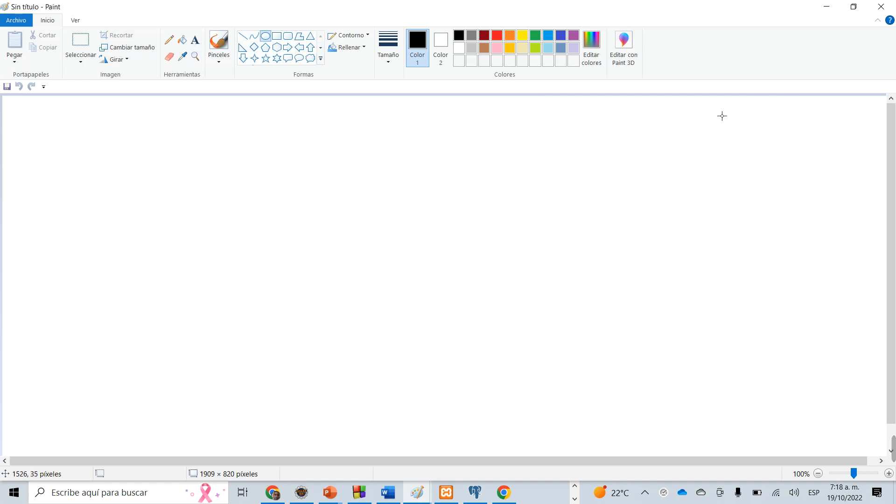
pyautogui.moveTo(722, 108)
pyautogui.mouseDown()
pyautogui.moveTo(768, 126)
pyautogui.moveTo(755, 132)
pyautogui.moveTo(781, 135)
pyautogui.mouseUp()
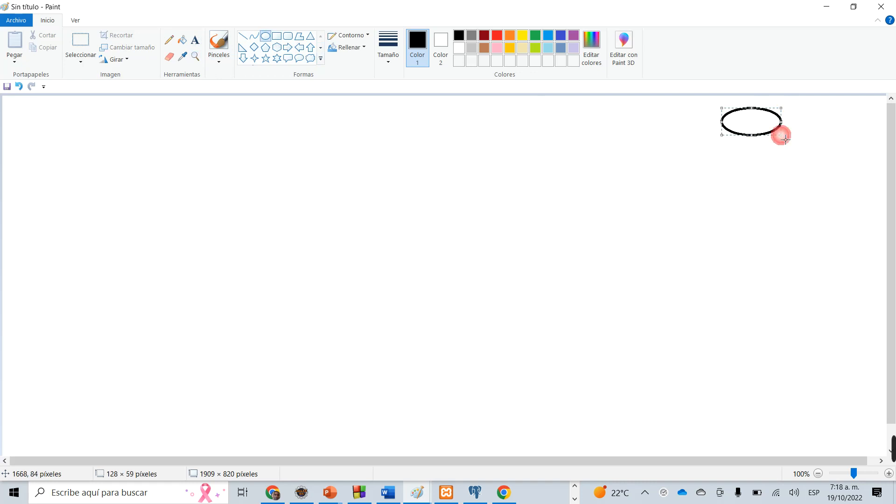
pyautogui.click(197, 40)
pyautogui.click(498, 36)
pyautogui.click(733, 117)
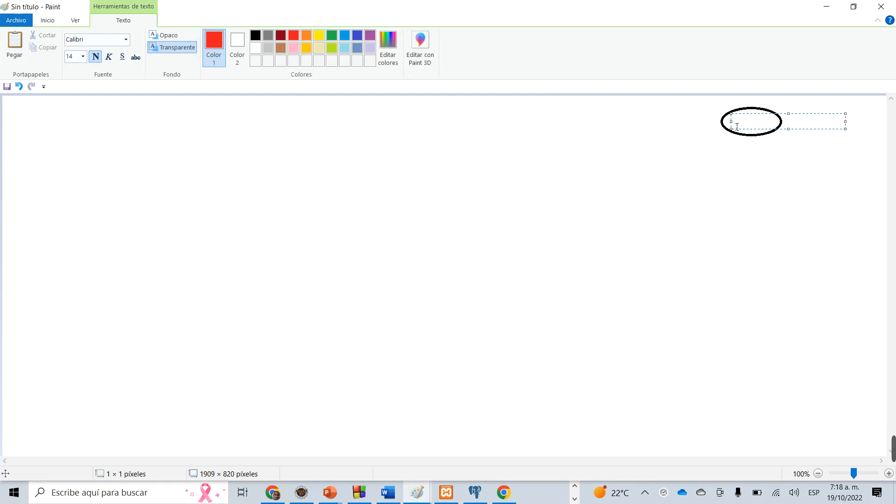
pyautogui.write('pasajero')
pyautogui.click(743, 167)
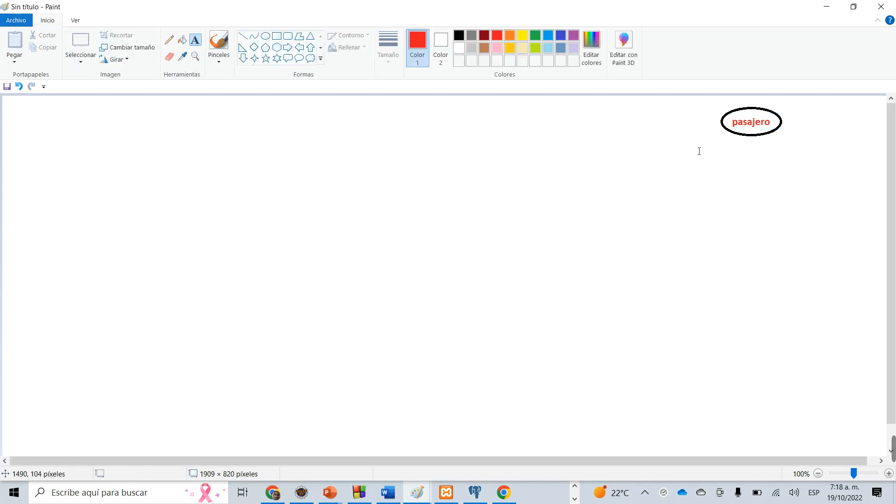
# Draw a rectangle about 142 × 66 px to the right of the "pasajero" ellipse and make its outline black.
pyautogui.click(277, 36)
pyautogui.moveTo(799, 111); pyautogui.dragTo(867, 145)
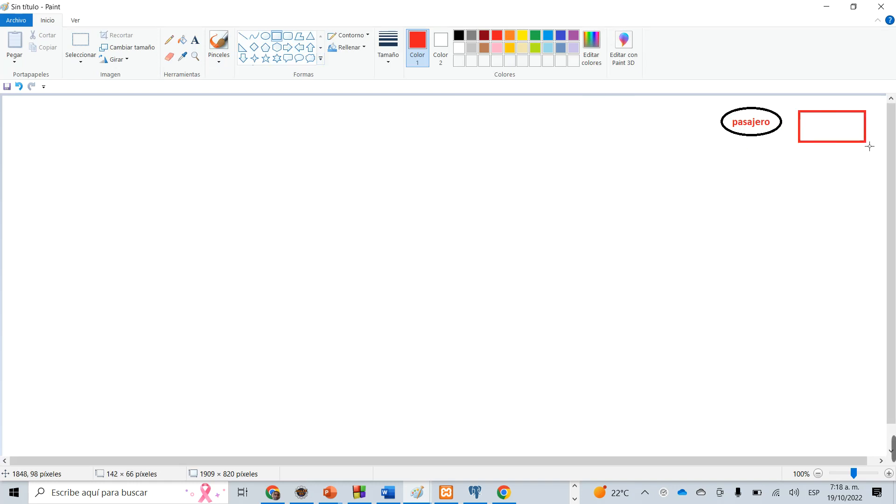
pyautogui.click(461, 36)
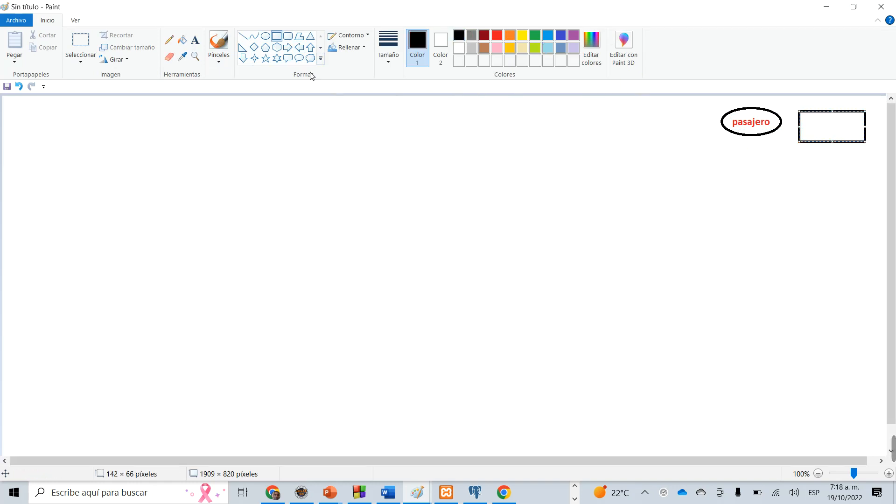
# Label the black rectangle "Estación" in black text, with a capital E and an accented ó.
pyautogui.click(195, 40)
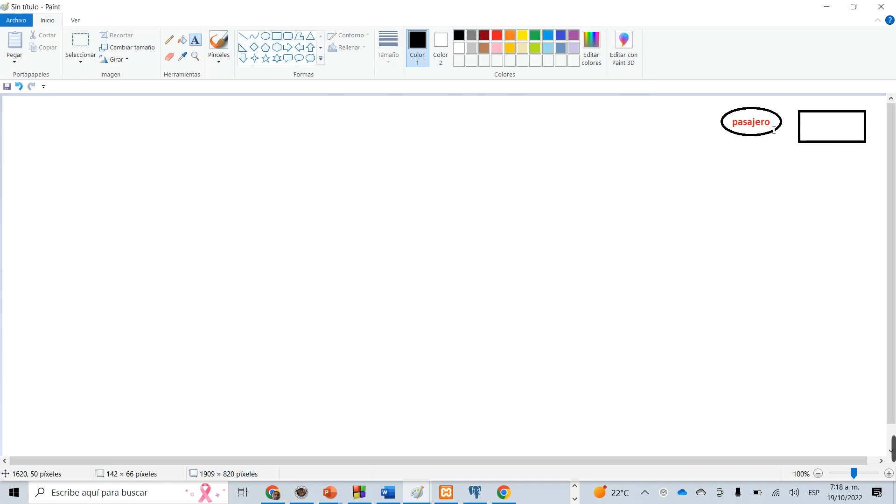
pyautogui.click(807, 119)
pyautogui.write('estacion')
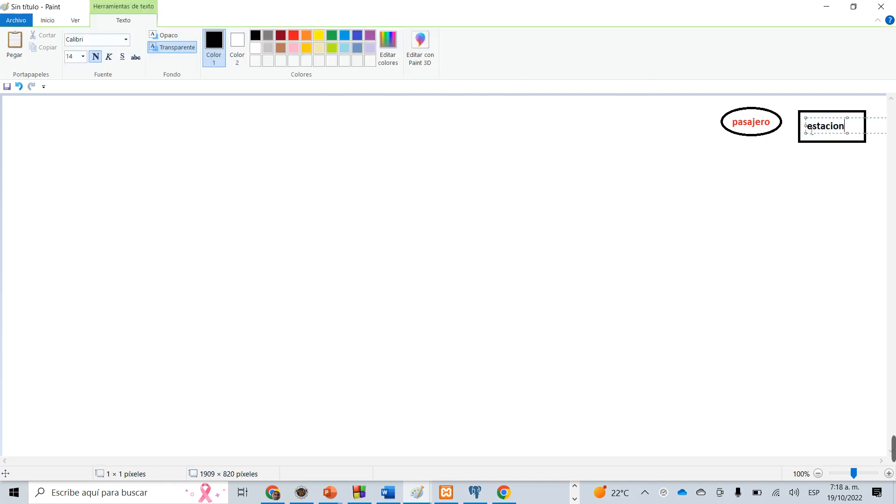
pyautogui.press('BackSpace')
pyautogui.press('BackSpace')
pyautogui.press('BackSpace')
pyautogui.press('BackSpace')
pyautogui.press('BackSpace')
pyautogui.press('BackSpace')
pyautogui.press('BackSpace')
pyautogui.press('BackSpace')
pyautogui.write('Estación')
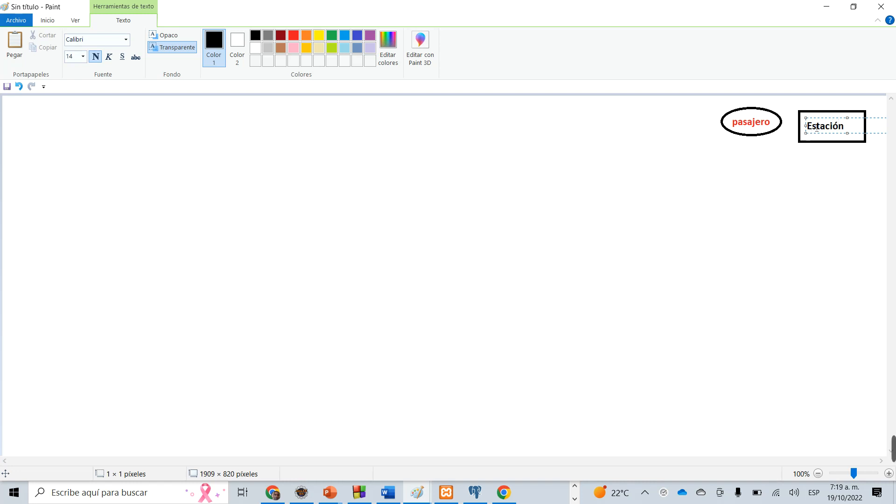
pyautogui.click(860, 171)
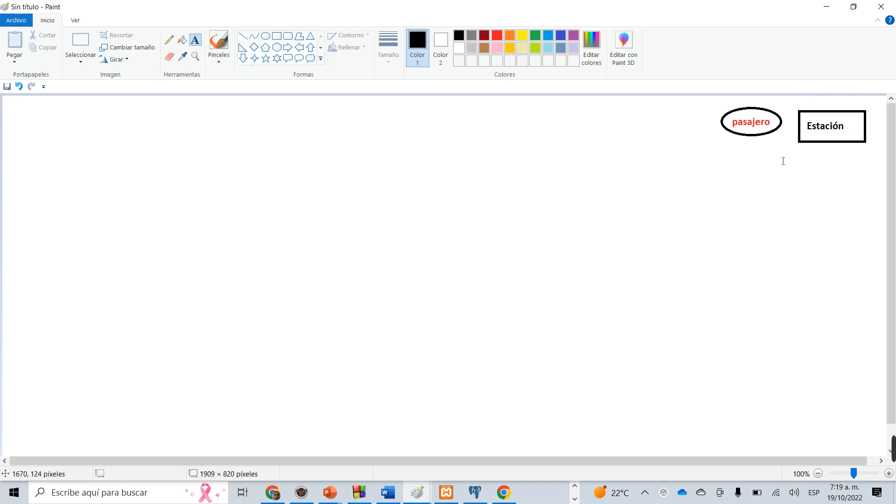
# Draw a brown-outlined rectangle about 142 × 66 px below the "Estación" one and label it "Teren" in black.
pyautogui.click(277, 36)
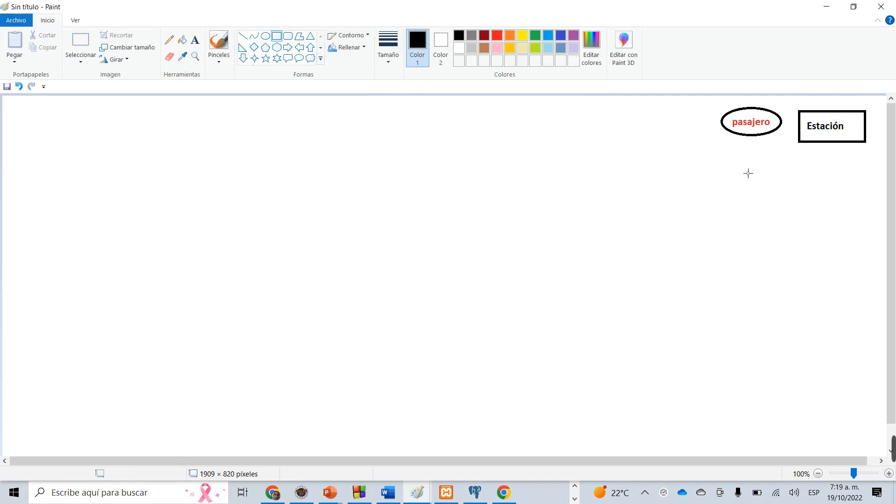
pyautogui.moveTo(804, 163); pyautogui.dragTo(867, 189)
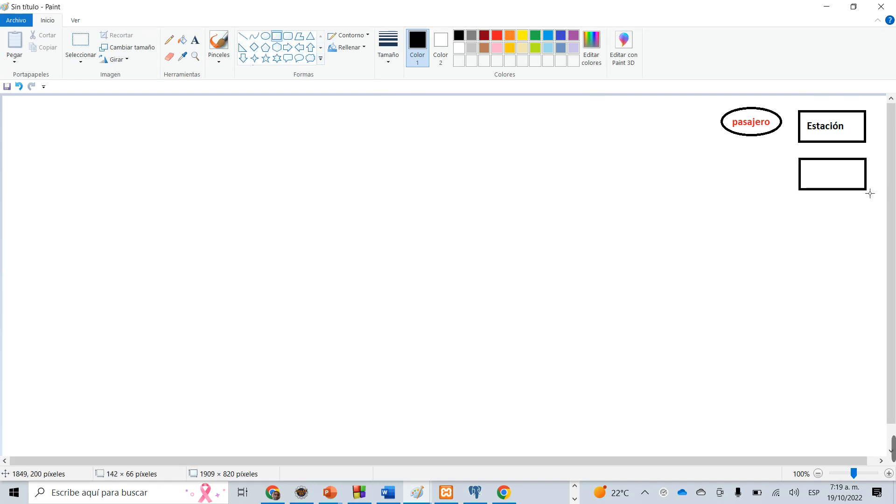
pyautogui.click(195, 40)
pyautogui.click(813, 180)
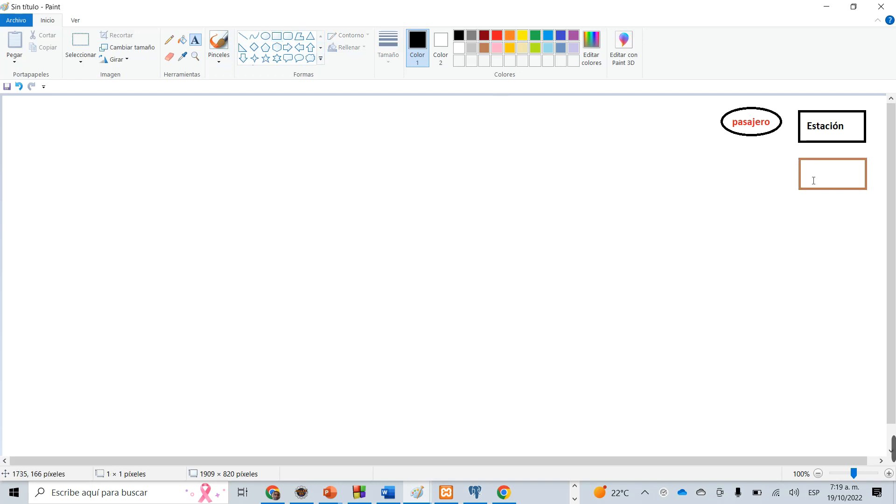
pyautogui.write('Teren')
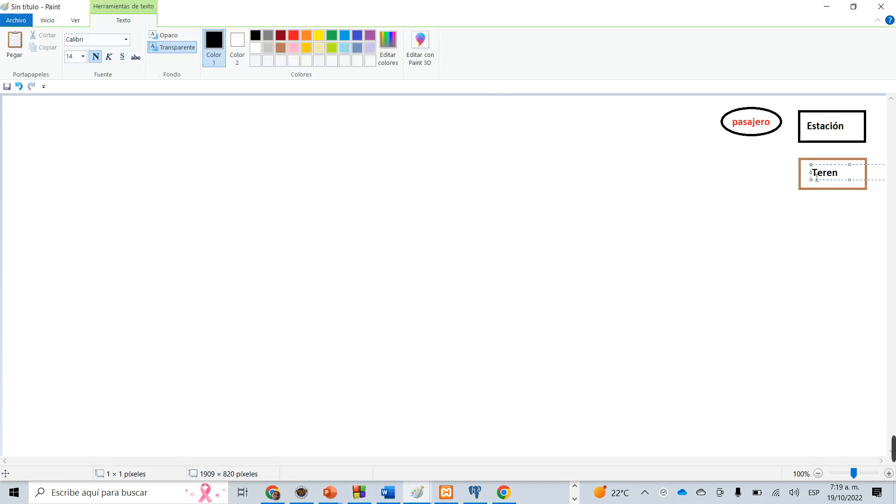
pyautogui.click(836, 245)
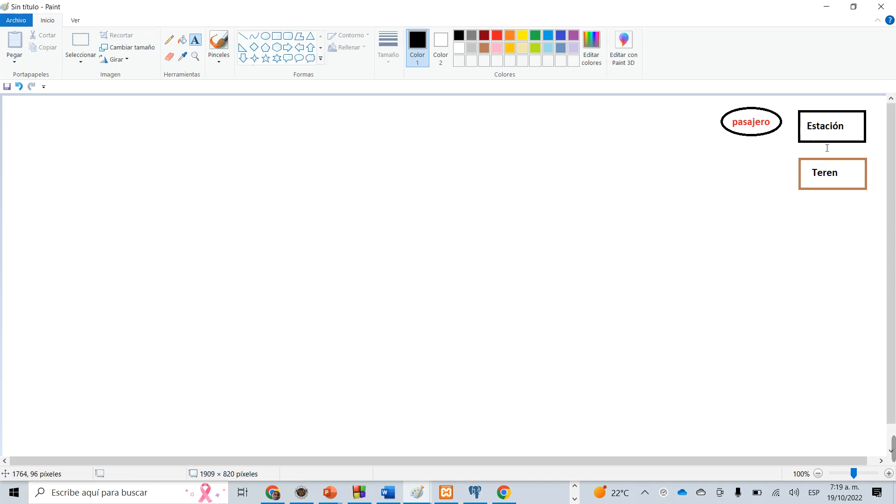
pyautogui.click(842, 184)
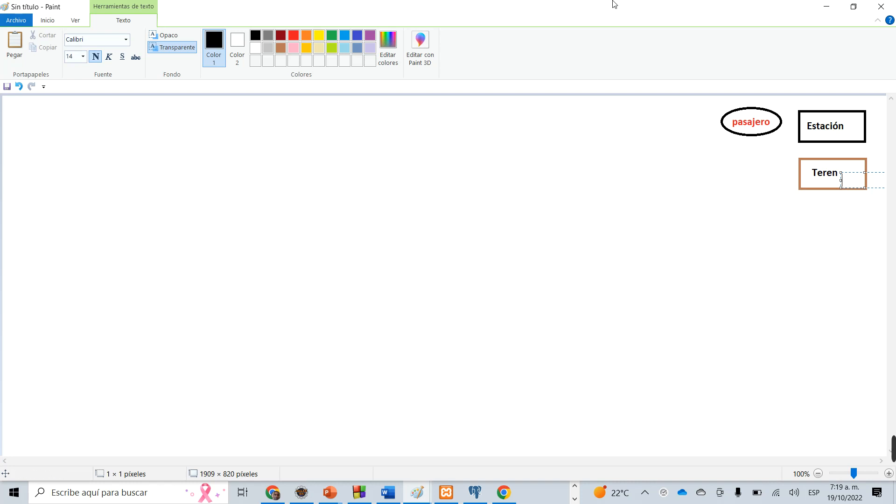
pyautogui.click(212, 170)
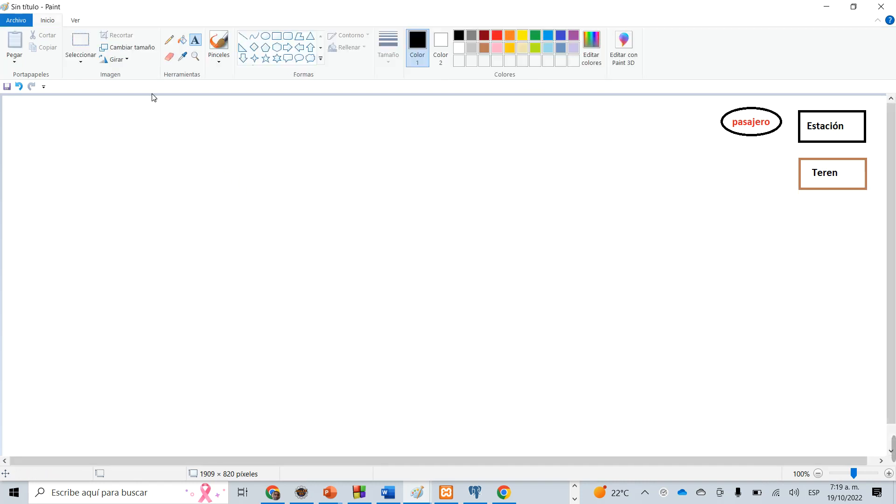
# Draw a black rectangle near the canvas's upper-left corner and title it "Estacion" inside in black text.
pyautogui.click(277, 36)
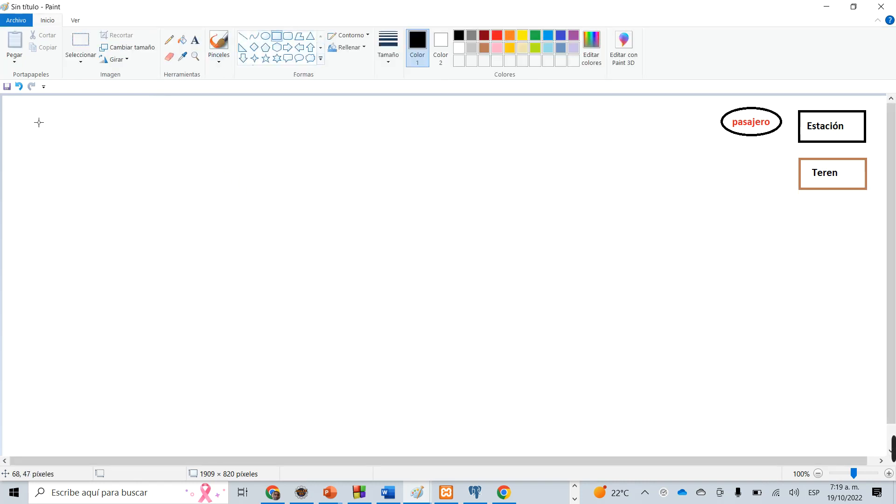
pyautogui.moveTo(29, 117)
pyautogui.mouseDown()
pyautogui.moveTo(110, 261)
pyautogui.moveTo(115, 149)
pyautogui.moveTo(124, 175)
pyautogui.mouseUp()
pyautogui.click(220, 143)
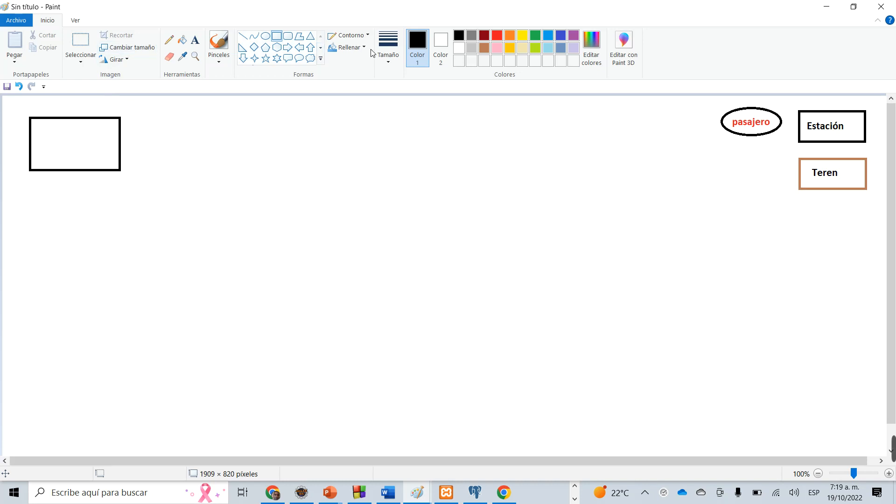
pyautogui.click(196, 39)
pyautogui.click(39, 122)
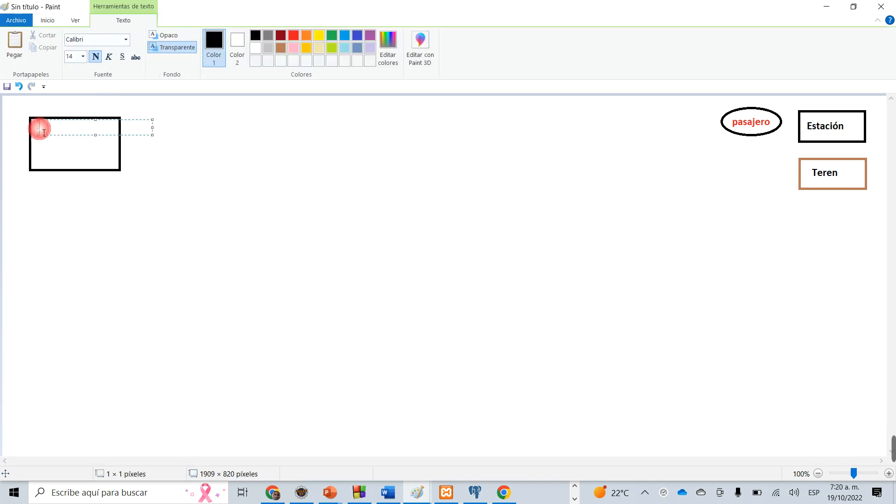
pyautogui.write('Estacion')
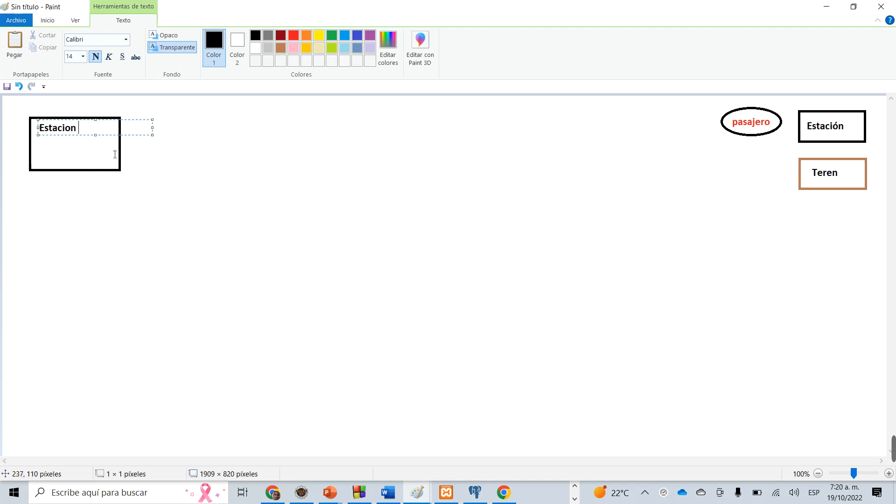
pyautogui.click(167, 136)
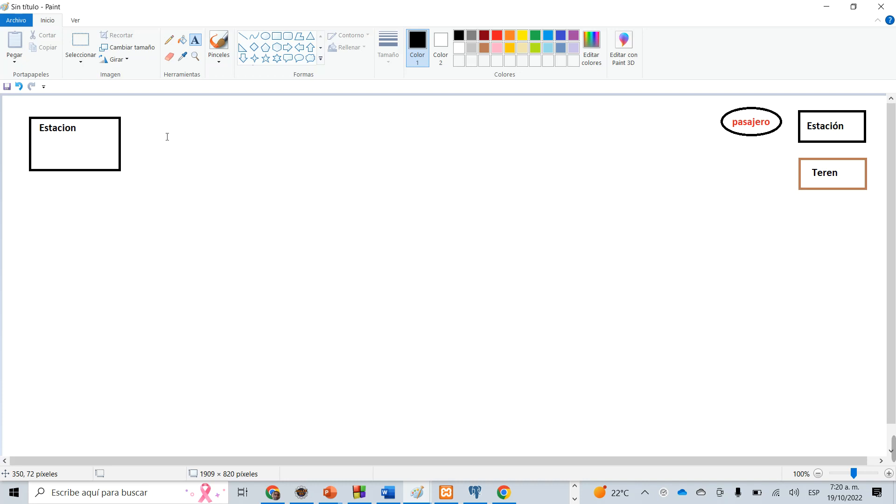
# Add the red text "ID PK" beneath the "Estacion" title inside the large rectangle.
pyautogui.click(42, 151)
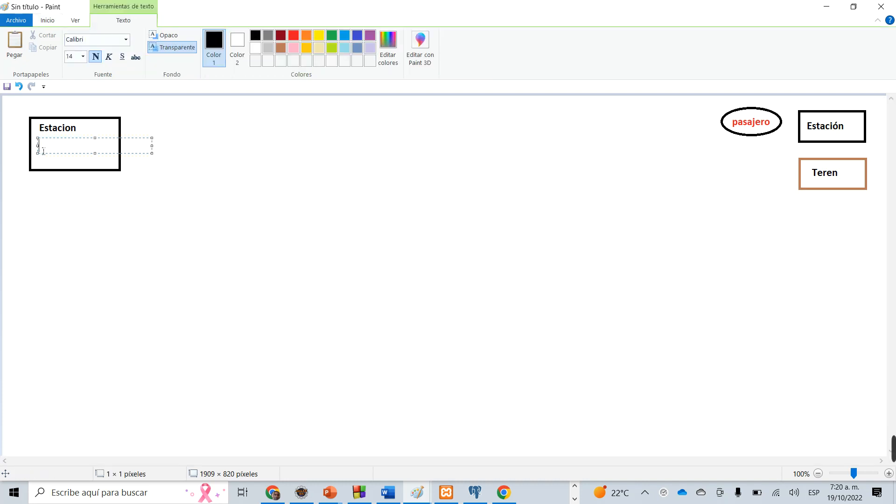
pyautogui.click(294, 35)
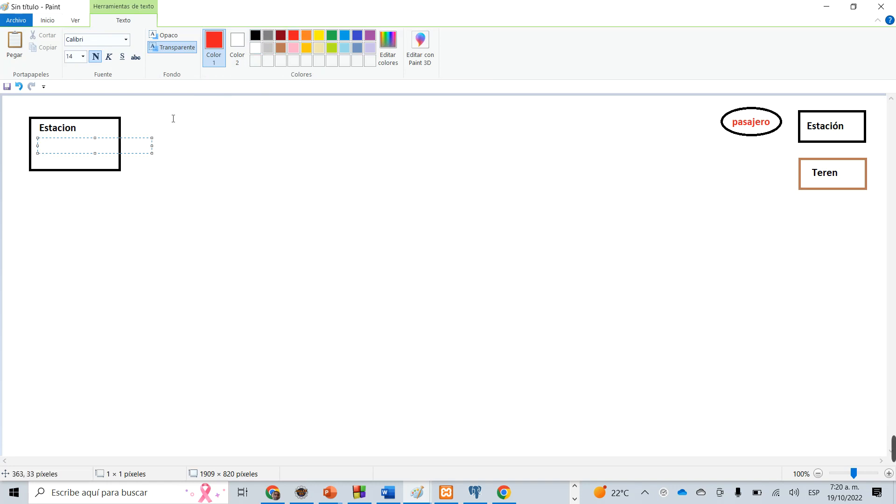
pyautogui.write('D')
pyautogui.write('PK')
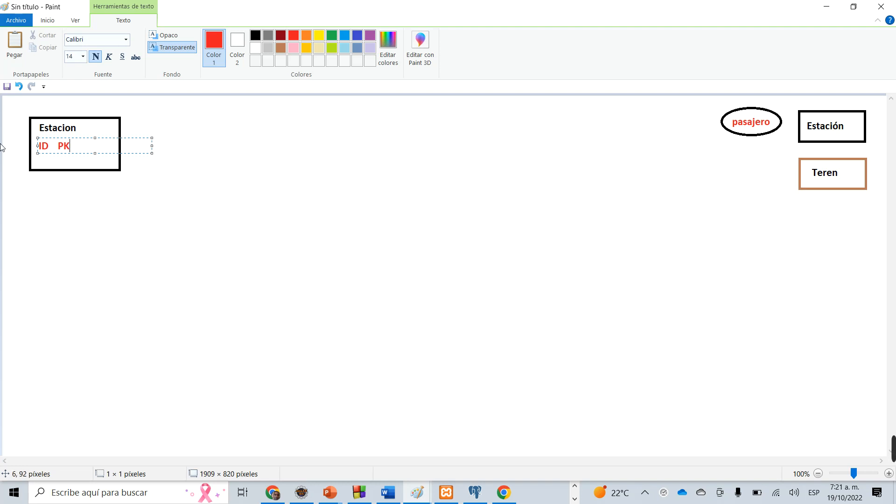
pyautogui.click(226, 294)
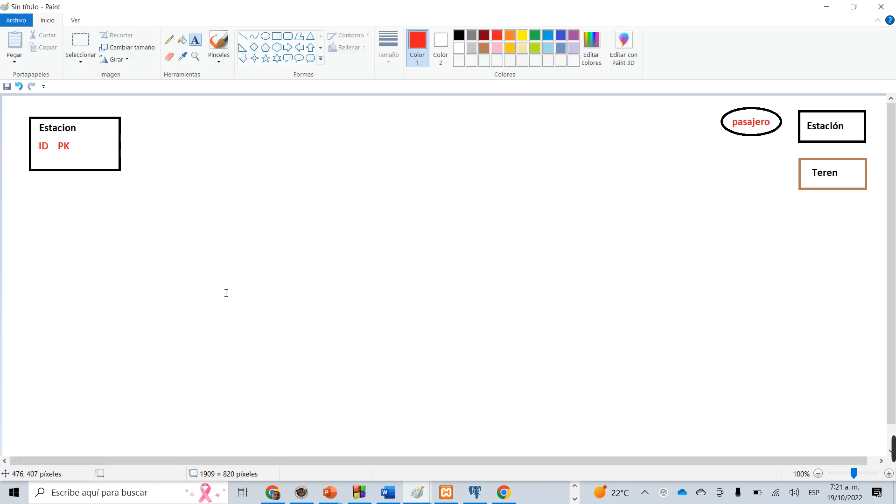
# Undo the "ID PK" text, the "Estacion" title and the large rectangle around them.
pyautogui.hotkey('ctrl', 'z')
pyautogui.hotkey('ctrl', 'z')
pyautogui.hotkey('ctrl', 'z')
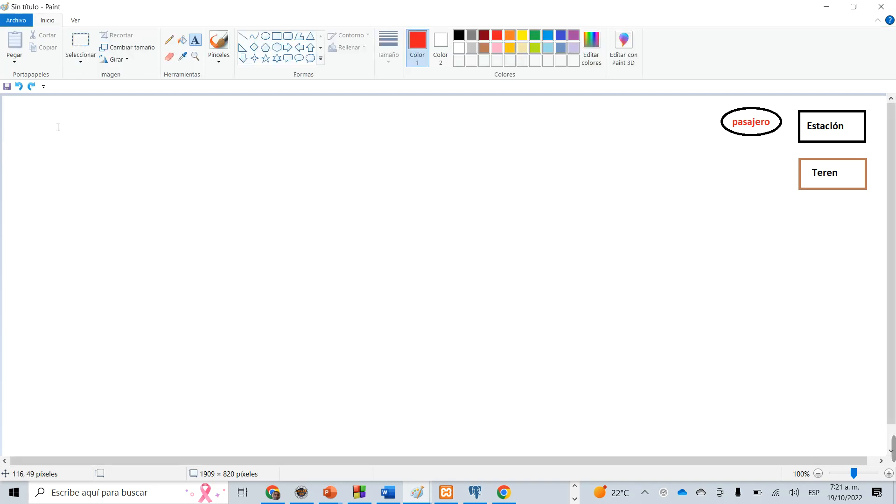
# Place the red text "ID" near the canvas's upper-left corner and add the red heading "Estacion" above it.
pyautogui.click(49, 116)
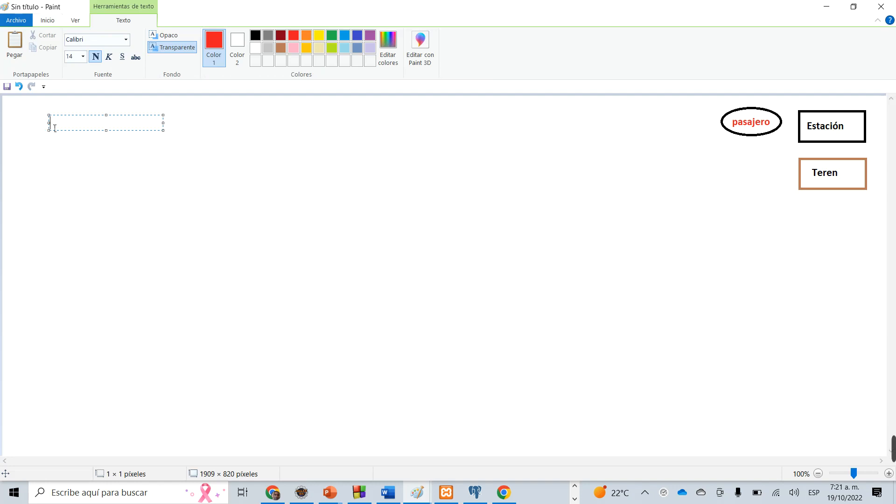
pyautogui.write('ID')
pyautogui.click(57, 153)
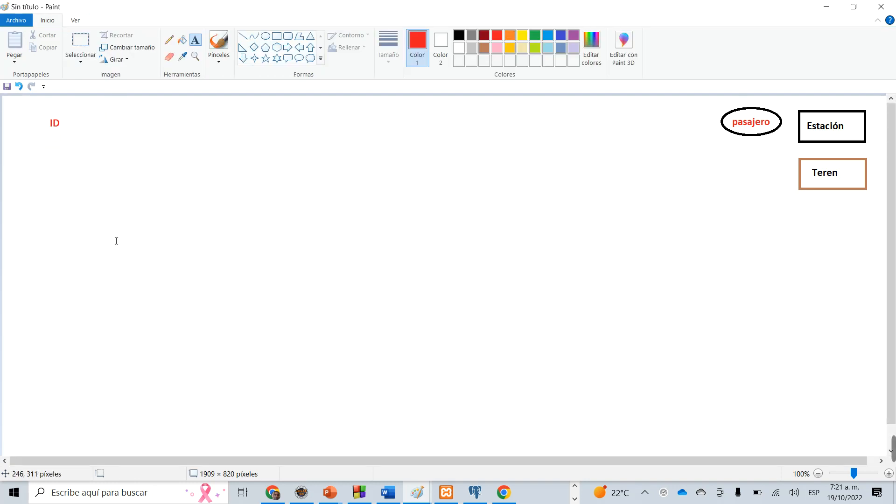
pyautogui.click(52, 107)
pyautogui.write('Es')
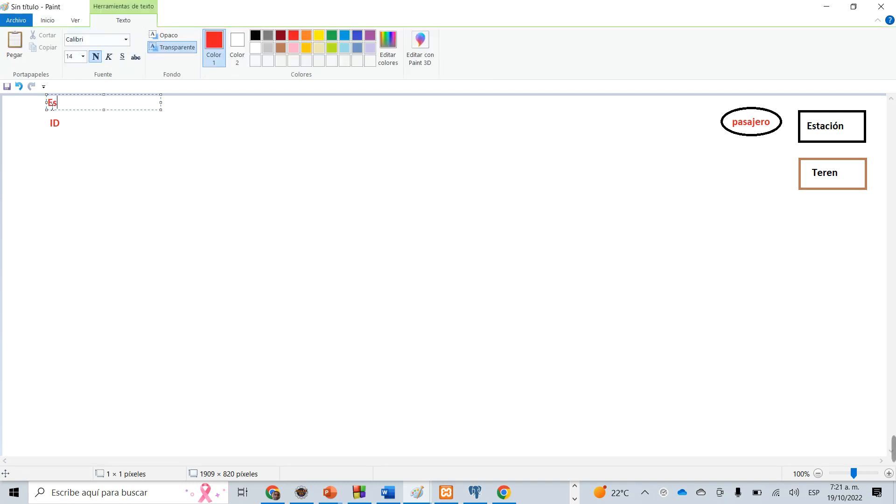
pyautogui.write('tacion')
pyautogui.click(63, 150)
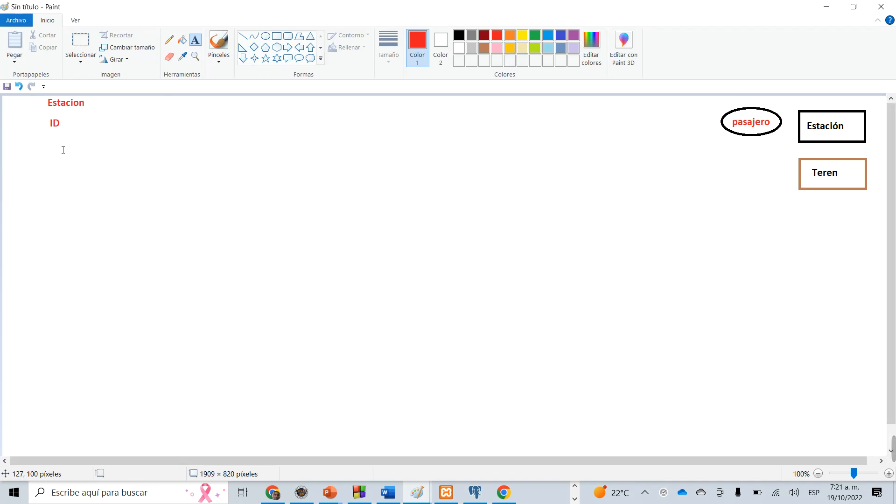
# Add the red text "PK" to the right of "ID" and align it on the same line.
pyautogui.click(100, 133)
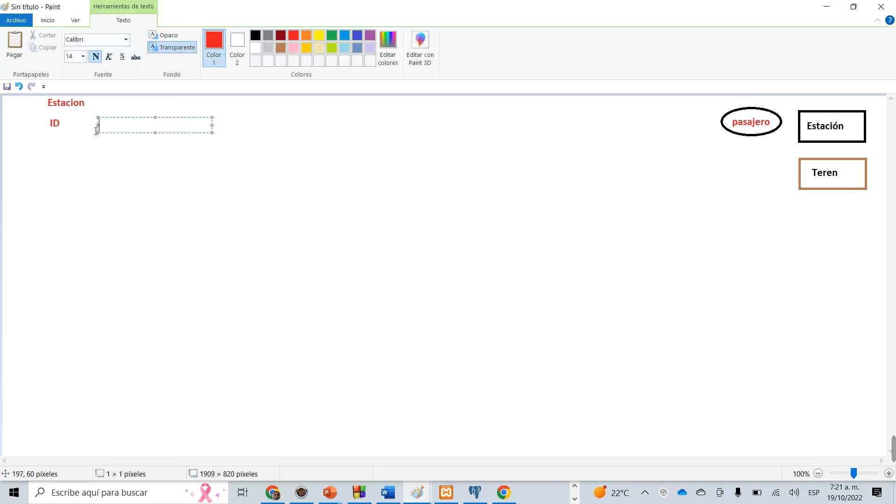
pyautogui.write('PK')
pyautogui.moveTo(136, 123); pyautogui.dragTo(119, 120)
pyautogui.click(140, 159)
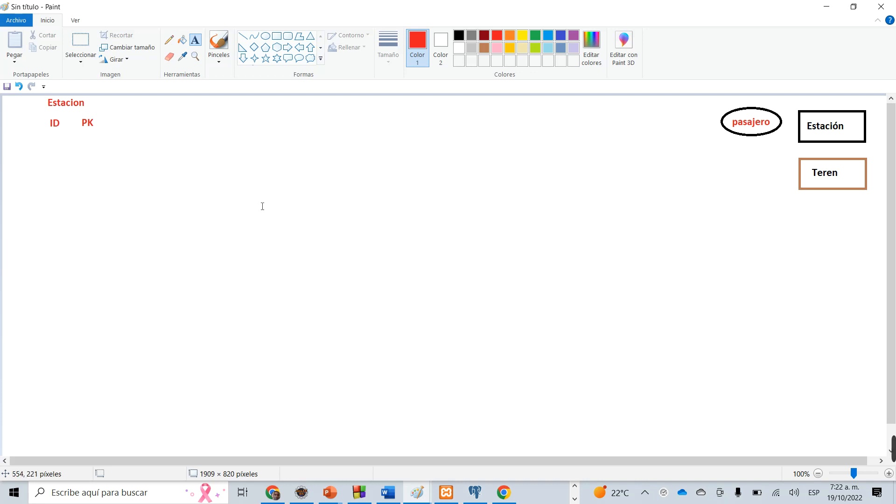
# Add the red text "Nobre" directly beneath "ID" in the Estacion field list.
pyautogui.click(51, 145)
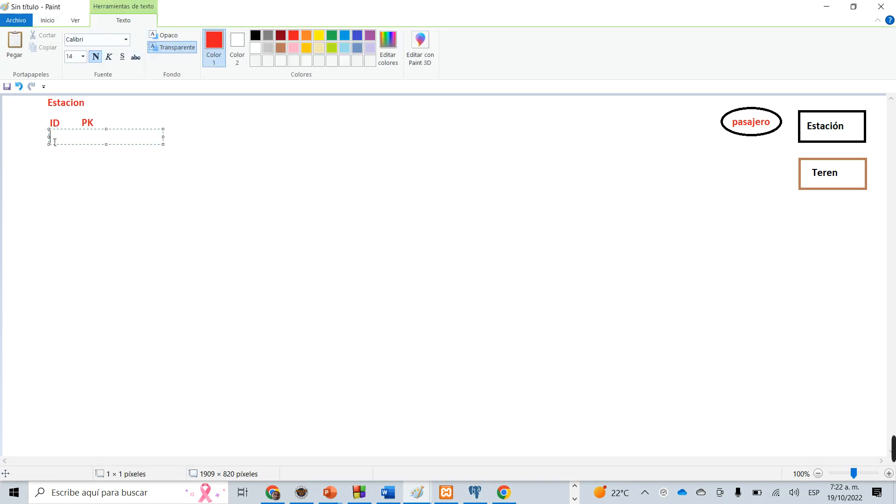
pyautogui.write('Nobre')
pyautogui.press('BackSpace')
pyautogui.press('BackSpace')
pyautogui.write('re')
pyautogui.click(55, 160)
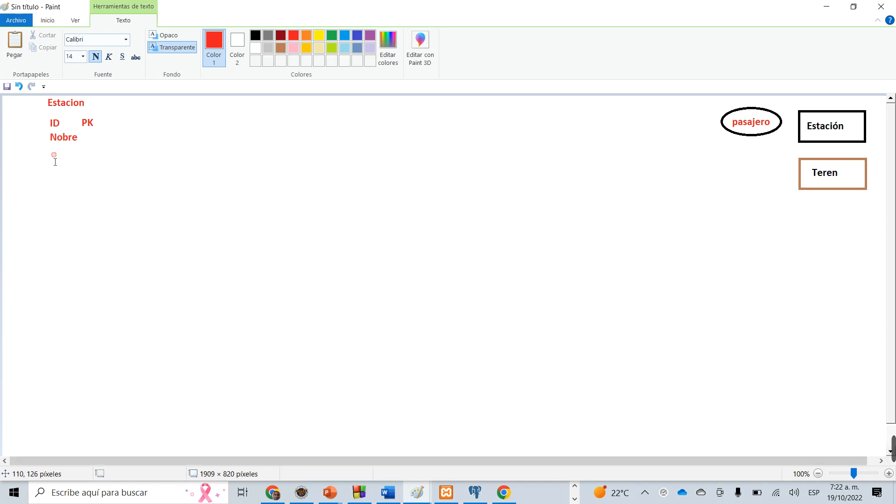
# Add the red text "Dirección" beneath "Nobre" in the Estacion field list.
pyautogui.click(48, 153)
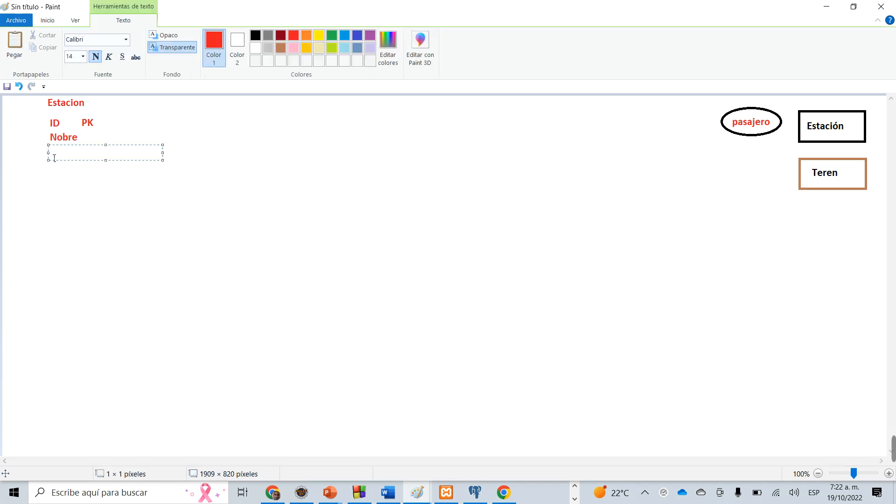
pyautogui.write('Direccion')
pyautogui.press('BackSpace')
pyautogui.press('BackSpace')
pyautogui.press('BackSpace')
pyautogui.write('ó')
pyautogui.click(70, 212)
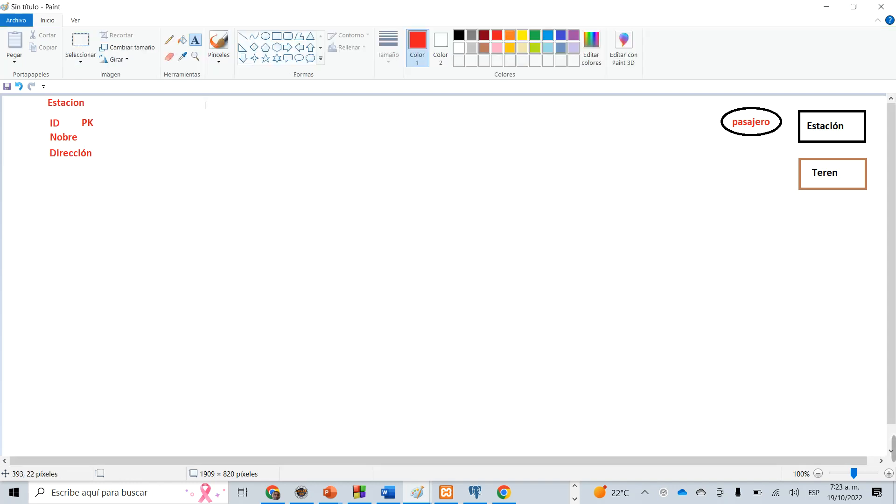
# Draw a black rectangle about 146 × 154 pixels around the Estacion heading and fields, with a horizontal black line beneath the heading.
pyautogui.click(277, 37)
pyautogui.click(460, 36)
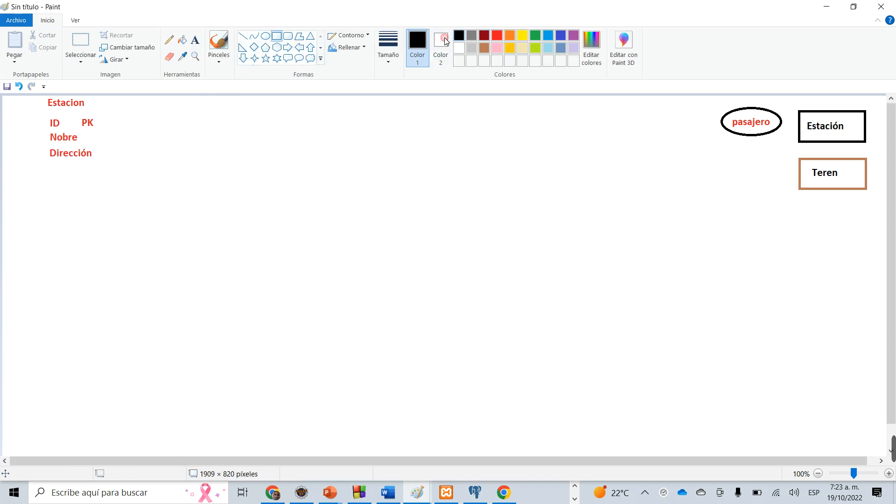
pyautogui.moveTo(36, 96)
pyautogui.mouseDown()
pyautogui.moveTo(104, 99)
pyautogui.moveTo(104, 167)
pyautogui.mouseUp()
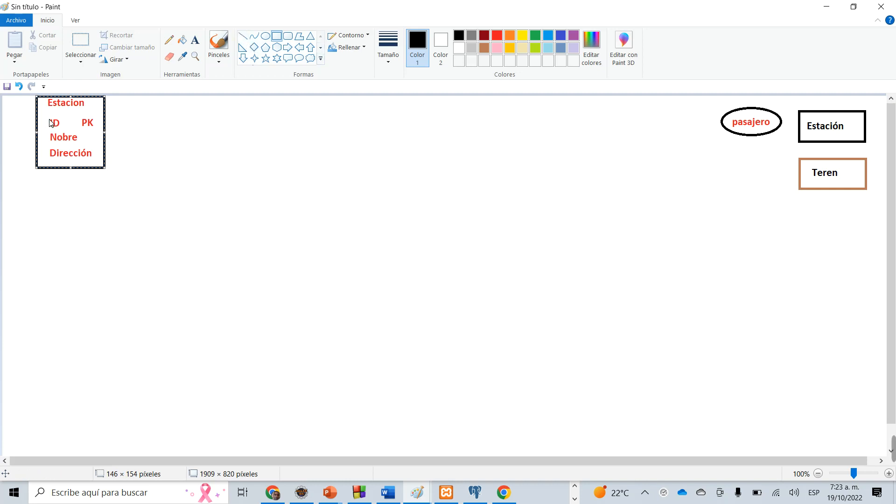
pyautogui.click(243, 36)
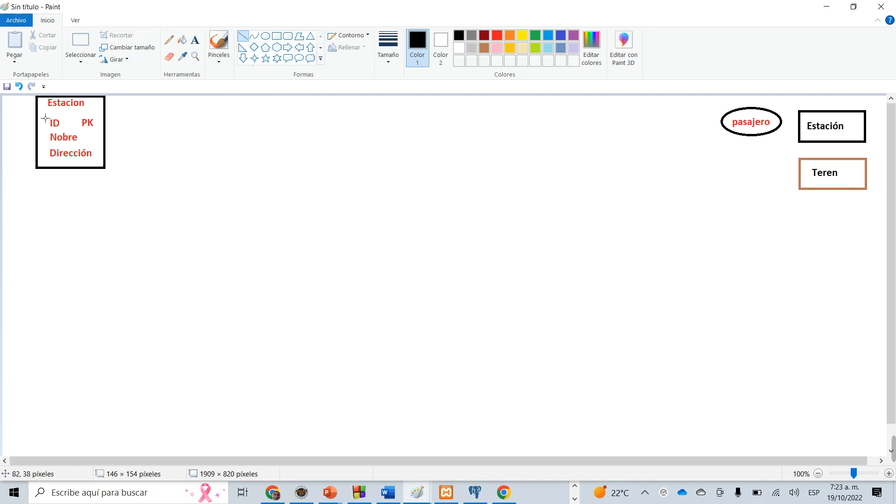
pyautogui.moveTo(39, 114); pyautogui.dragTo(109, 116)
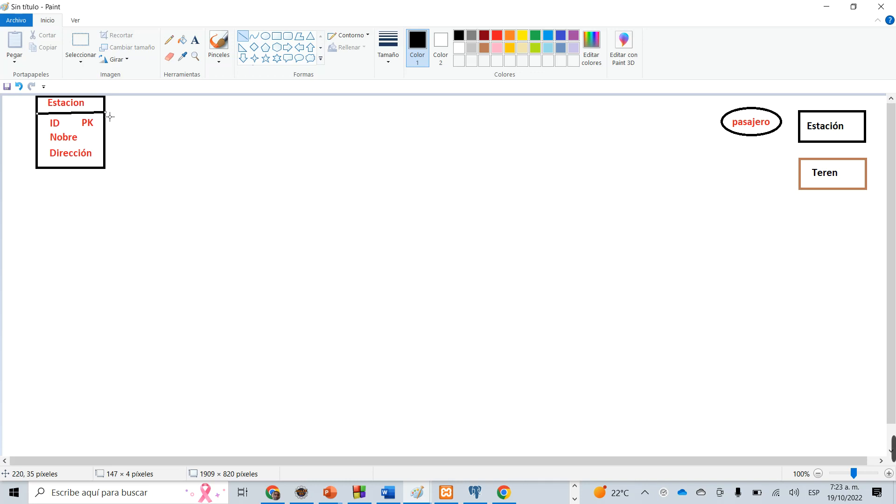
pyautogui.moveTo(104, 113); pyautogui.dragTo(105, 113)
pyautogui.click(53, 198)
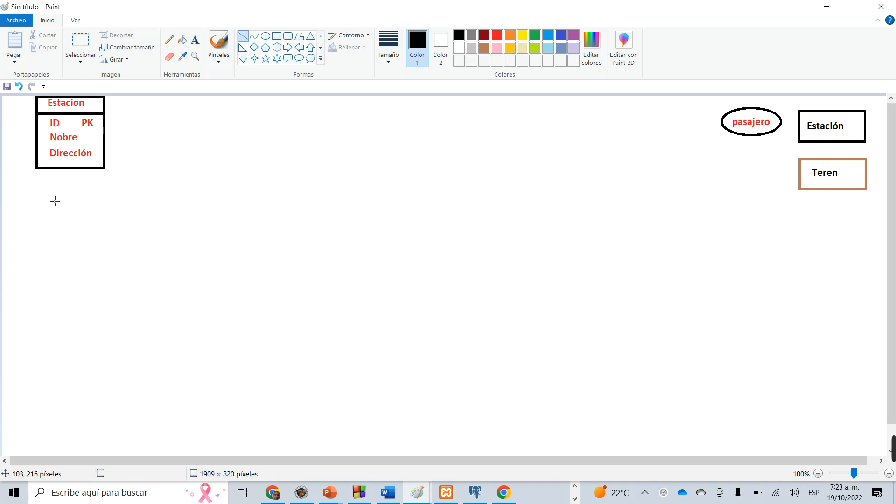
# Start a text box beneath the Estacion table with green as the text color.
pyautogui.click(195, 41)
pyautogui.click(39, 192)
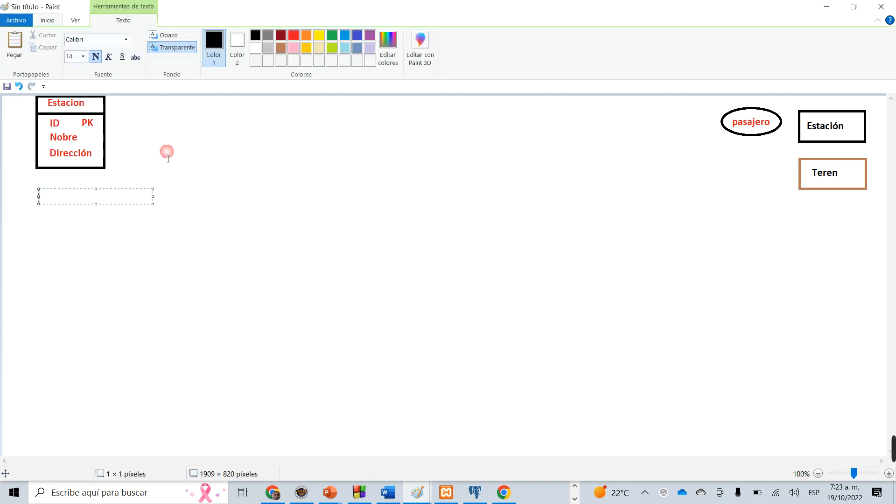
pyautogui.click(335, 38)
pyautogui.write('Tren')
pyautogui.press('BackSpace')
pyautogui.press('BackSpace')
pyautogui.write('en')
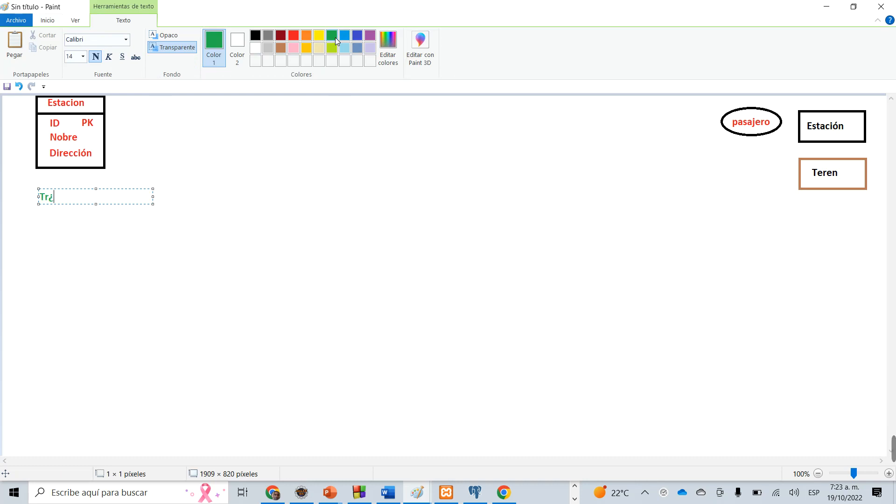
pyautogui.press('BackSpace')
pyautogui.press('BackSpace')
pyautogui.press('BackSpace')
pyautogui.press('BackSpace')
# Set the font size to 24, enter the green heading "Tren" and move it slightly further below the Estacion table.
pyautogui.click(83, 57)
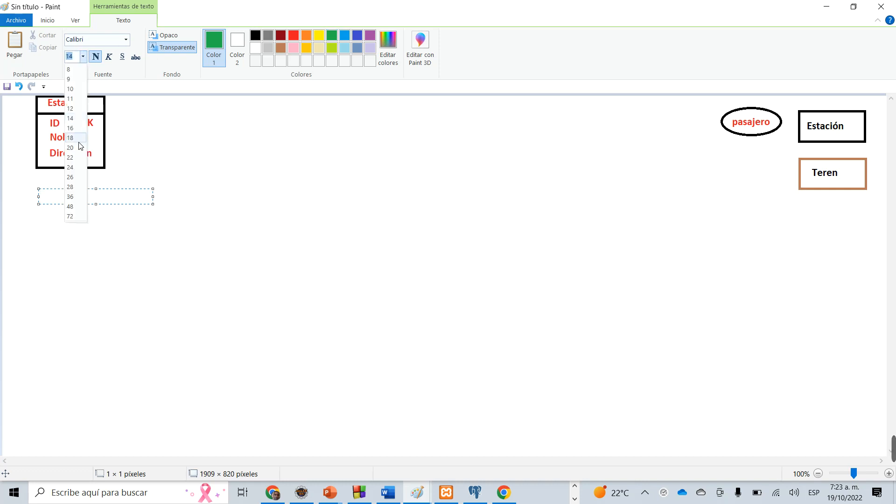
pyautogui.click(72, 167)
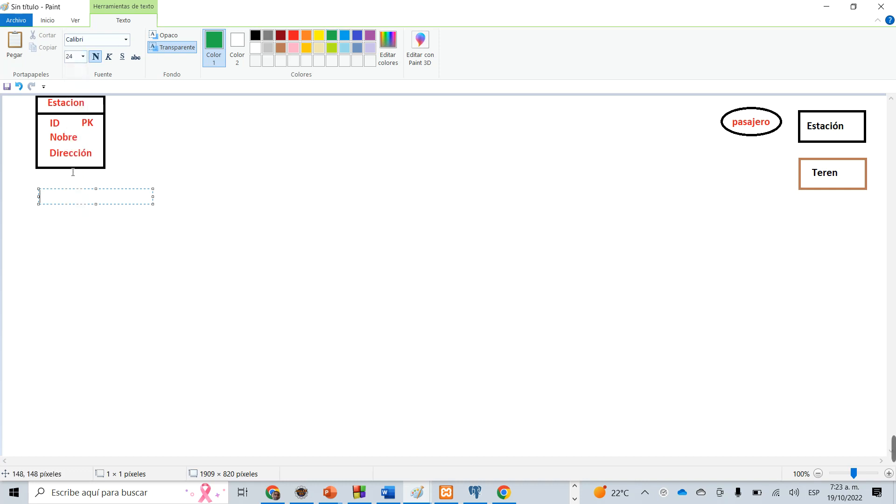
pyautogui.write('TRe')
pyautogui.press('BackSpace')
pyautogui.press('BackSpace')
pyautogui.press('BackSpace')
pyautogui.write('Tren')
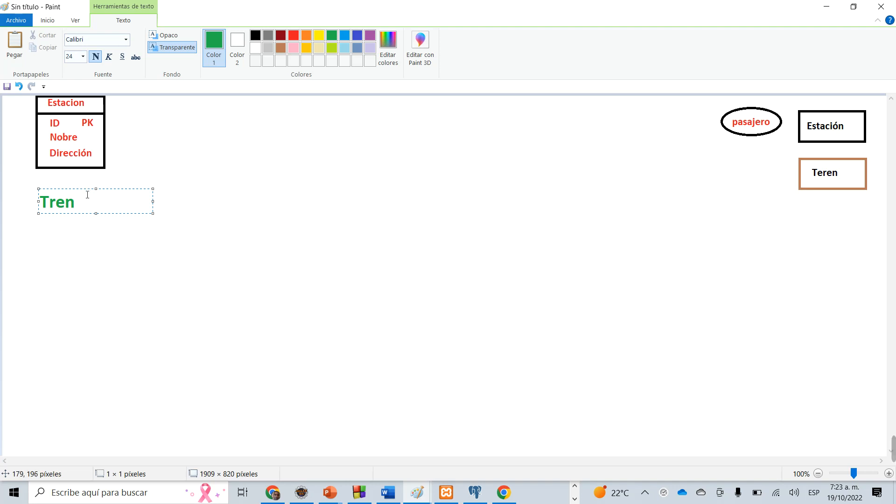
pyautogui.moveTo(90, 195); pyautogui.dragTo(90, 215)
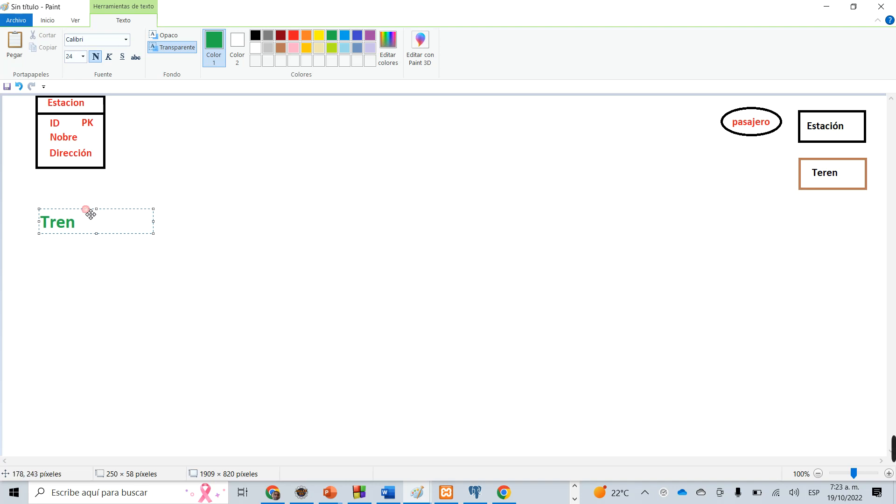
pyautogui.click(220, 191)
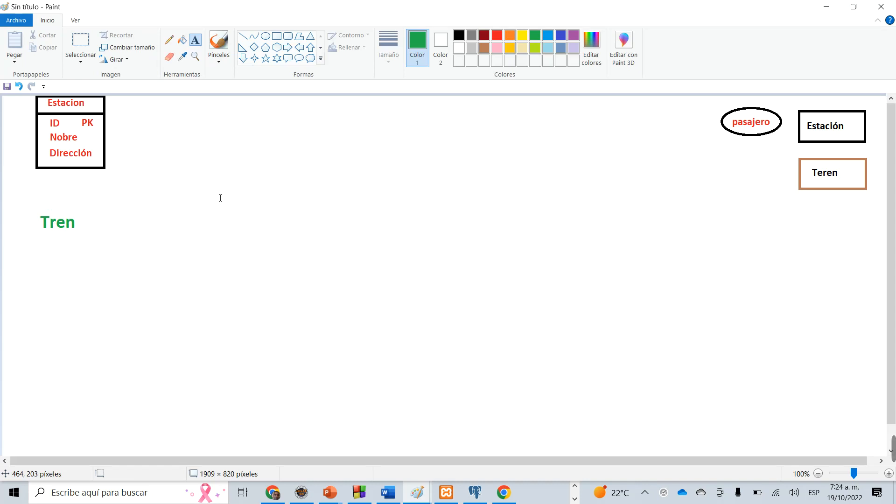
# Add the green text "ID" directly beneath the "Tren" heading.
pyautogui.click(47, 246)
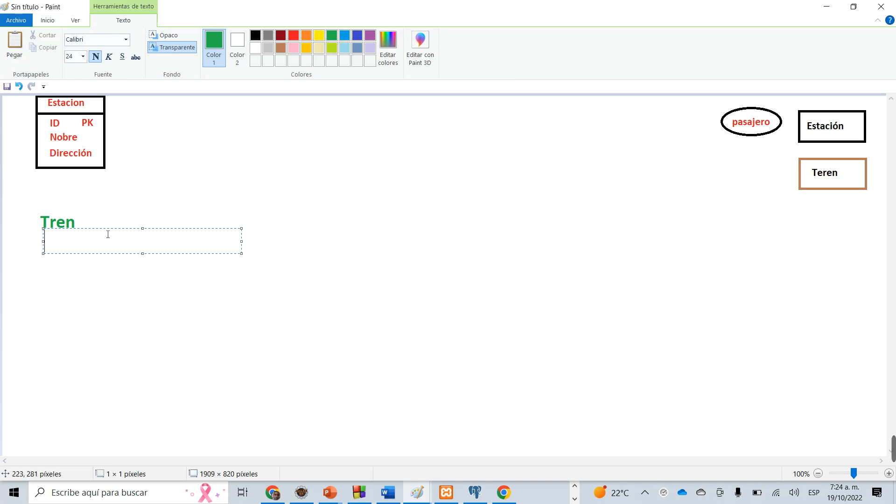
pyautogui.write('Id')
pyautogui.press('BackSpace')
pyautogui.press('BackSpace')
pyautogui.write('ID')
pyautogui.click(138, 302)
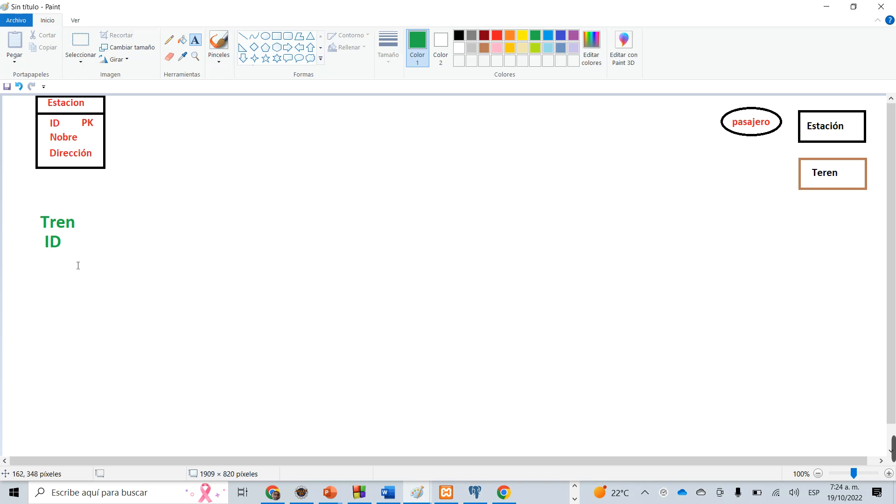
# Add the green text "Modelo" beneath "ID" and shift it slightly down and left in line with the "Tren" heading.
pyautogui.click(47, 266)
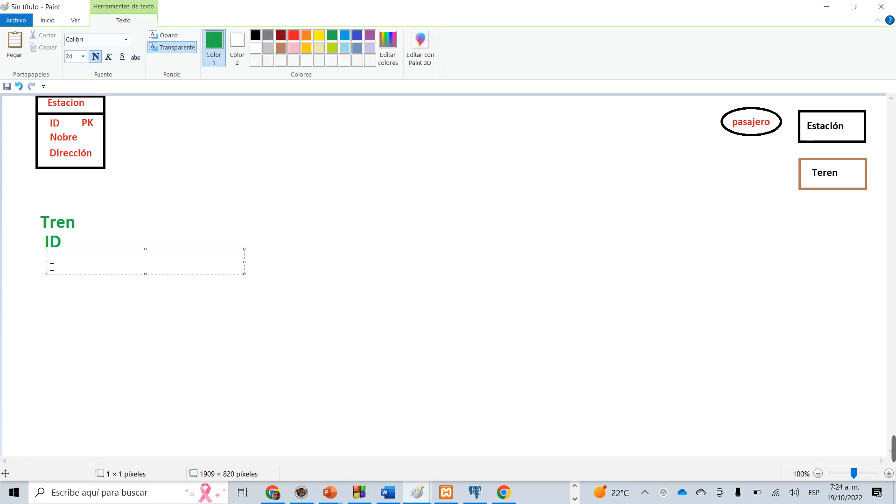
pyautogui.write('Modelo')
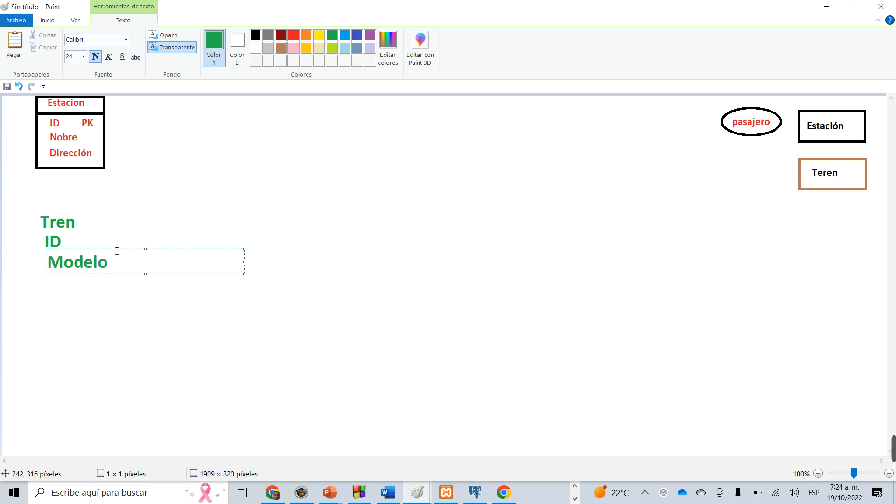
pyautogui.moveTo(125, 255); pyautogui.dragTo(119, 258)
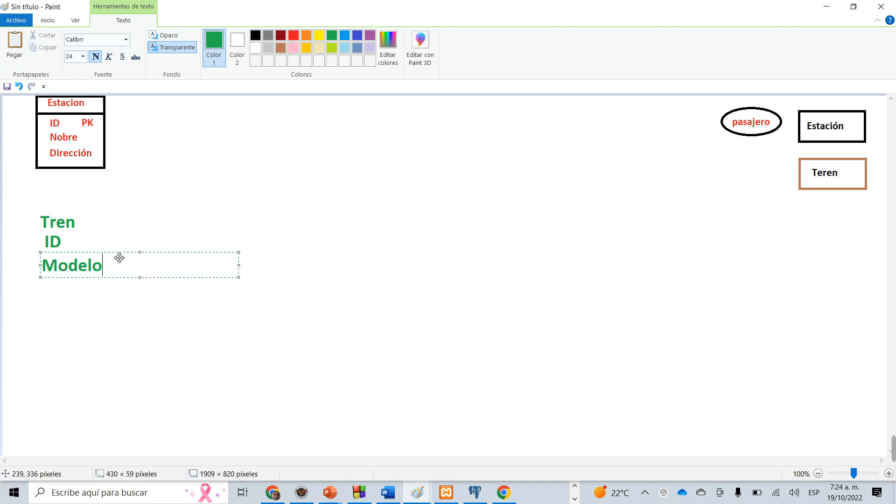
pyautogui.click(48, 294)
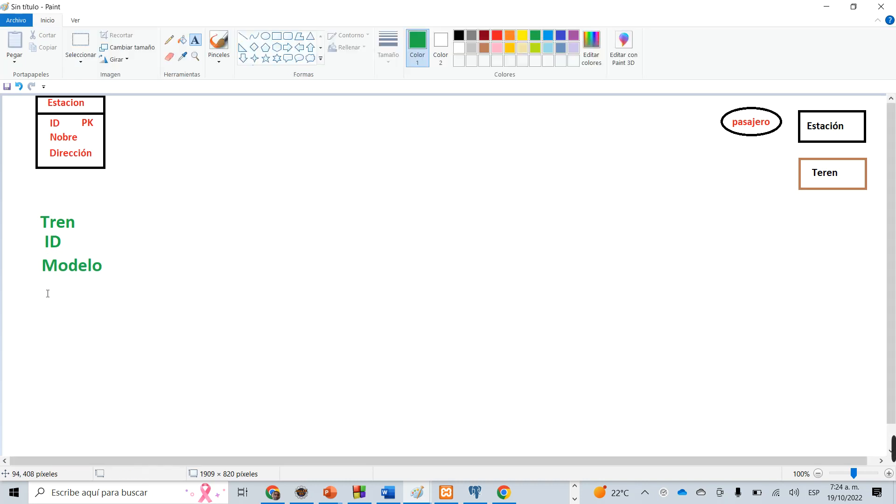
# Add the green text "Capacidad" beneath "Modelo" and align their left edges.
pyautogui.click(45, 286)
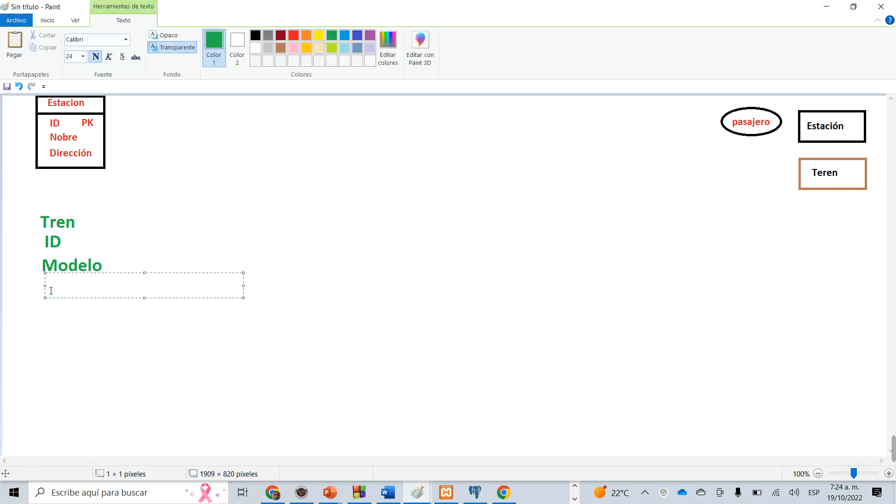
pyautogui.write('Capa')
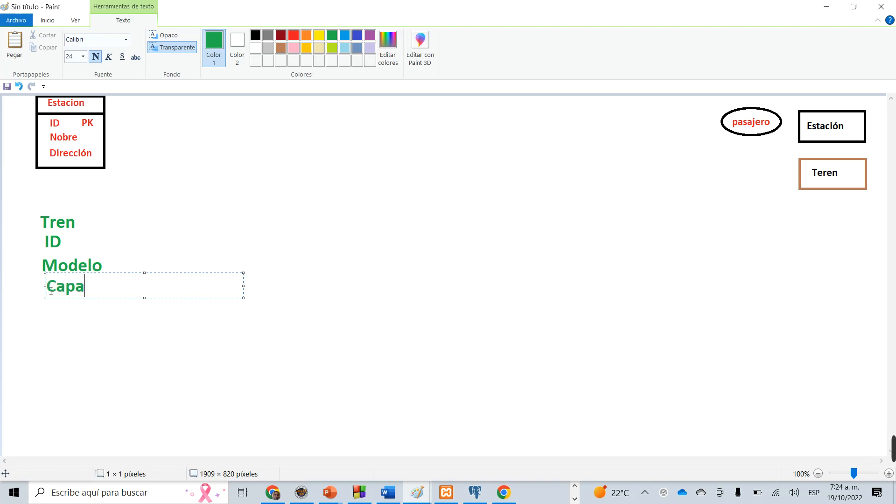
pyautogui.write('cida')
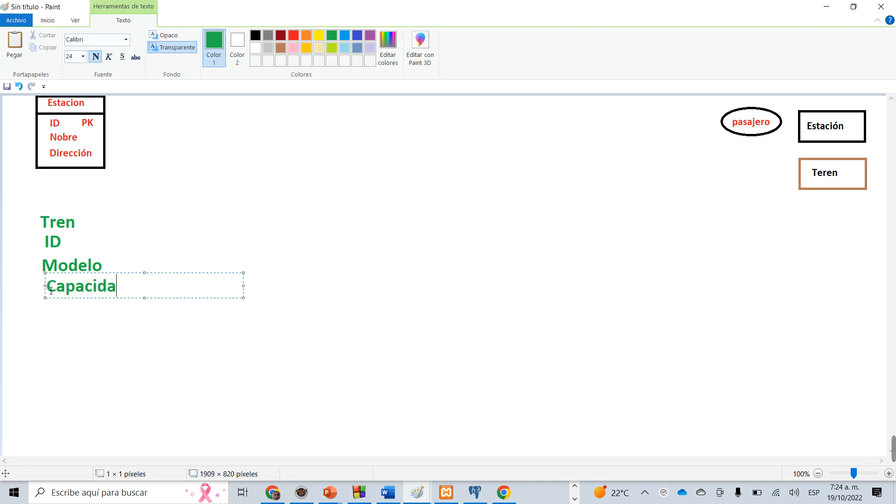
pyautogui.write('d')
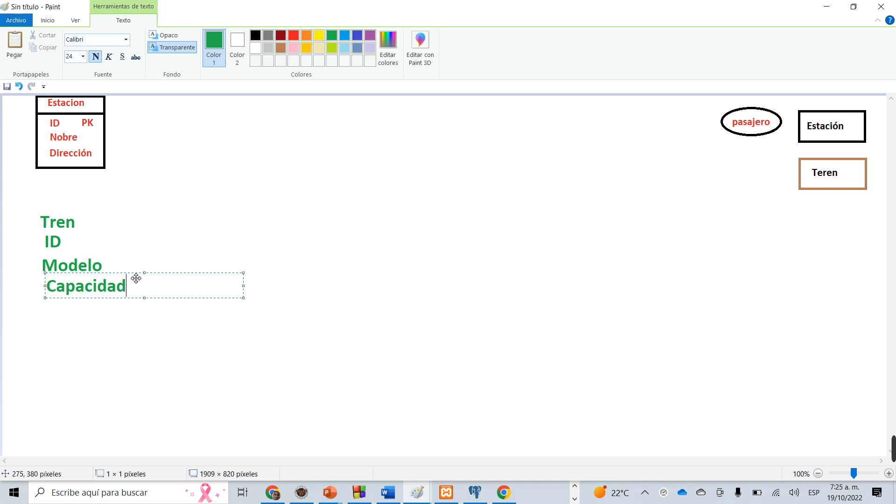
pyautogui.moveTo(134, 277); pyautogui.dragTo(130, 278)
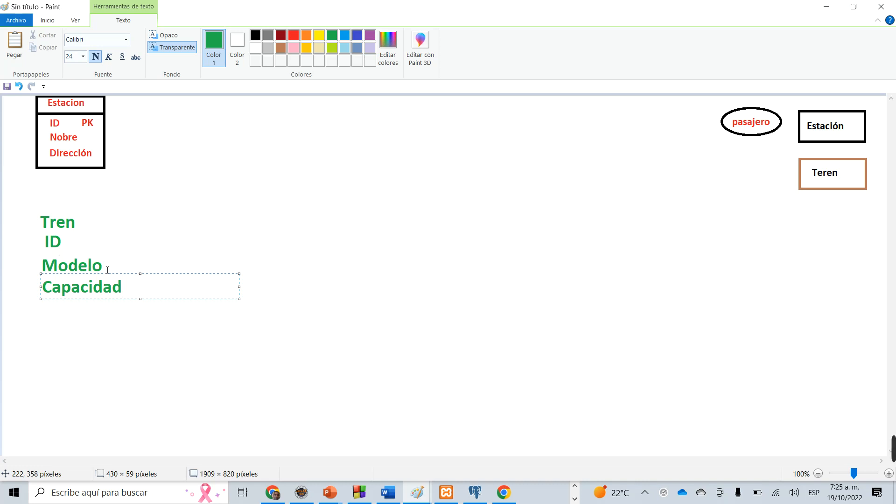
pyautogui.click(93, 318)
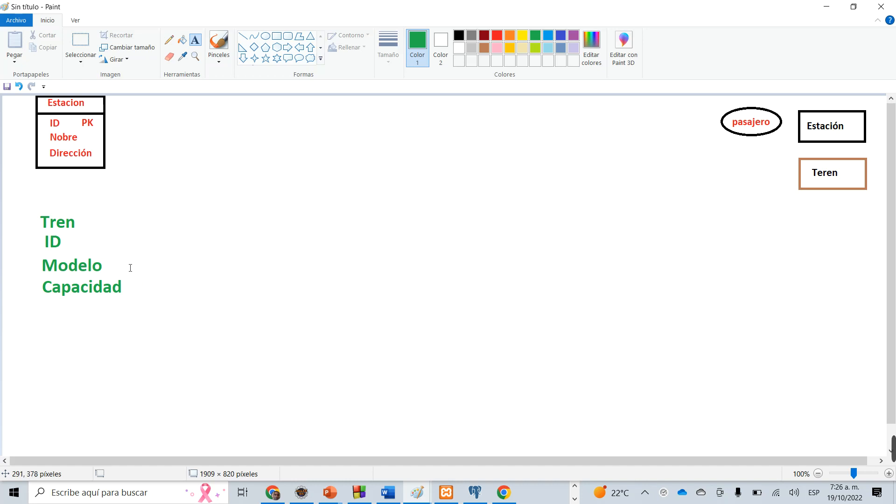
# Add the red text "PK" to the right of the green "ID" under the Tren heading.
pyautogui.click(92, 240)
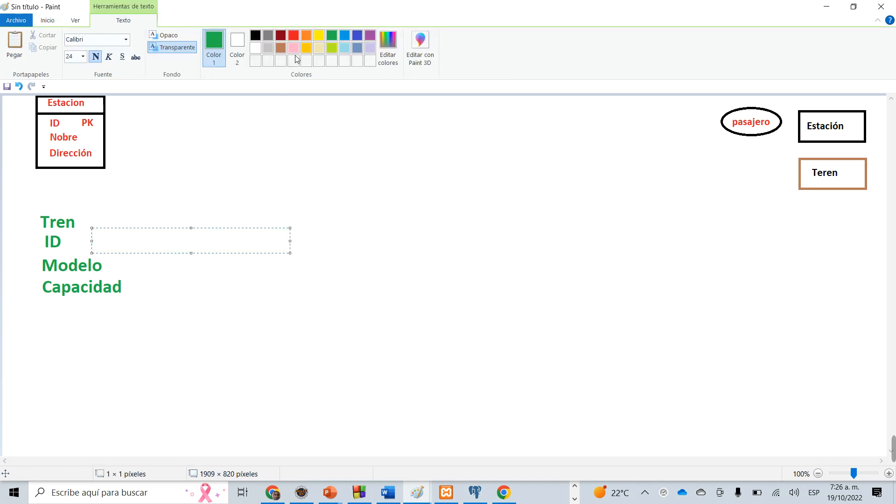
pyautogui.click(294, 38)
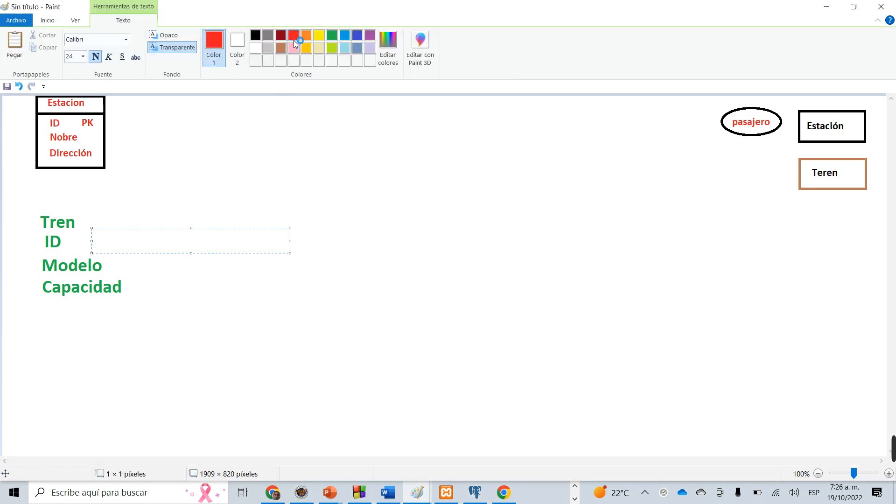
pyautogui.write('PK')
pyautogui.click(184, 224)
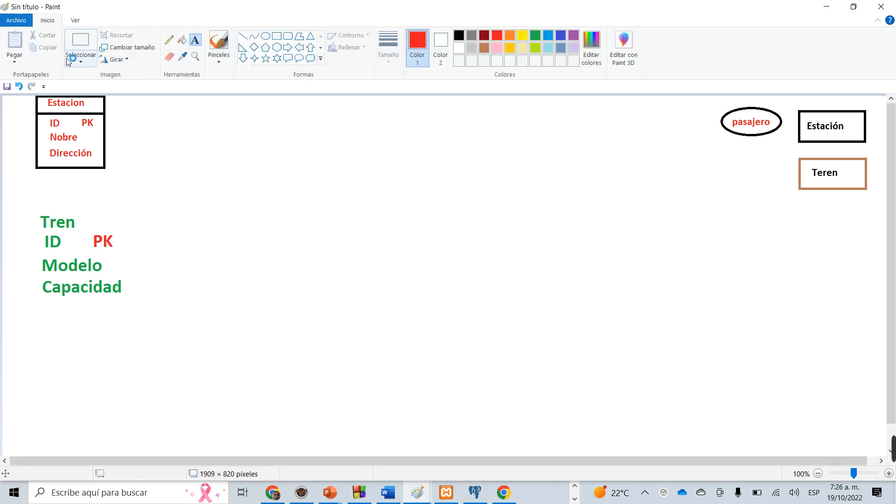
# Draw a black rectangle about 212 × 222 pixels around the Tren heading and fields, with a horizontal black line beneath the heading.
pyautogui.click(277, 37)
pyautogui.click(459, 35)
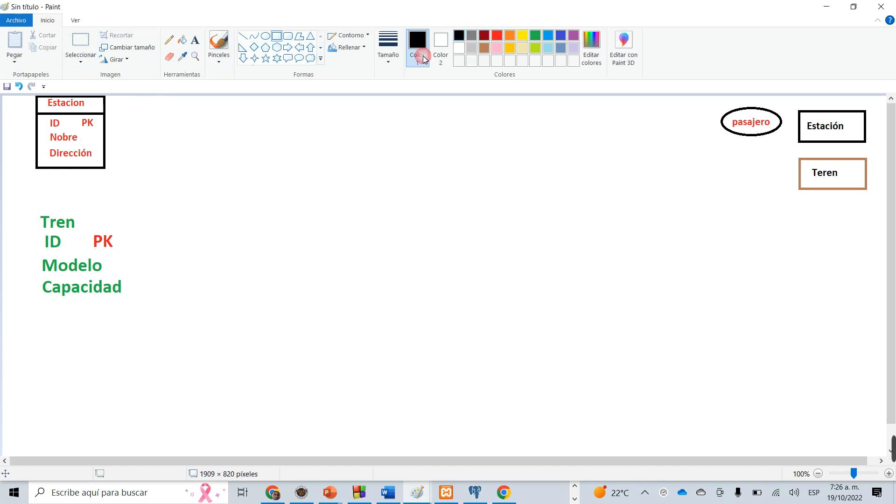
pyautogui.moveTo(39, 216); pyautogui.dragTo(138, 318)
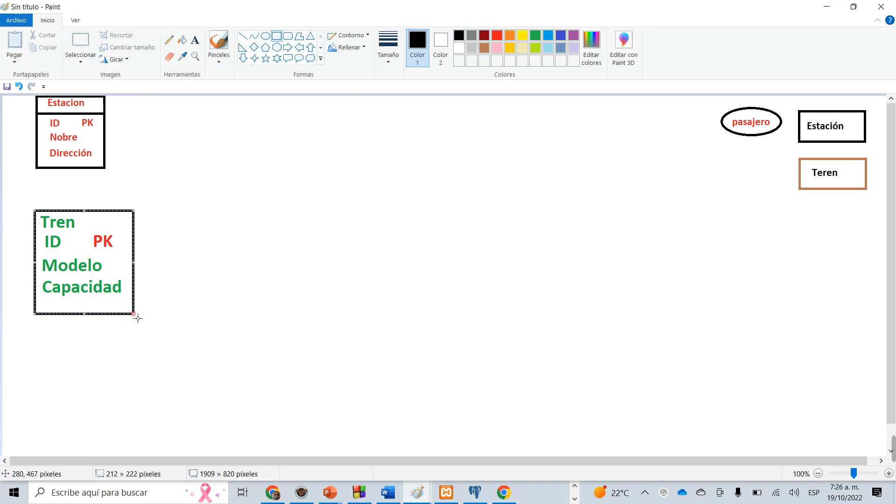
pyautogui.click(244, 37)
pyautogui.moveTo(36, 231); pyautogui.dragTo(137, 238)
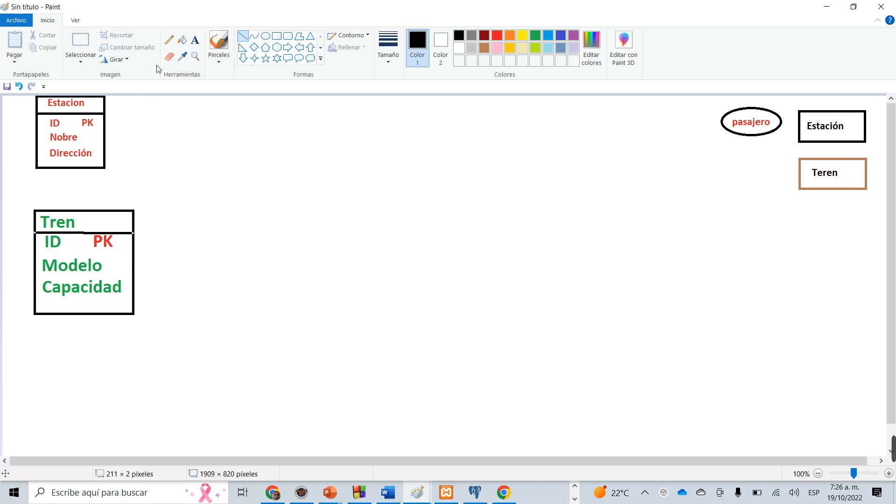
# Add the black text "Pasajero" in the empty area beneath the Tren table.
pyautogui.click(195, 40)
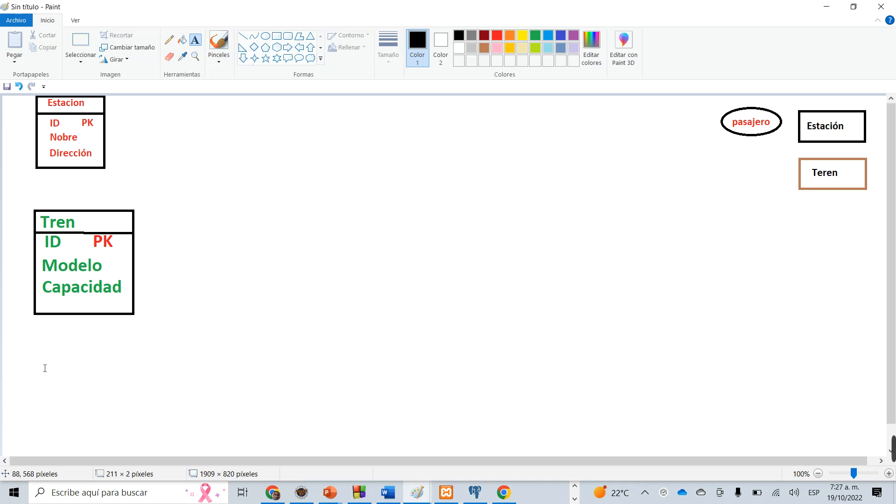
pyautogui.click(43, 348)
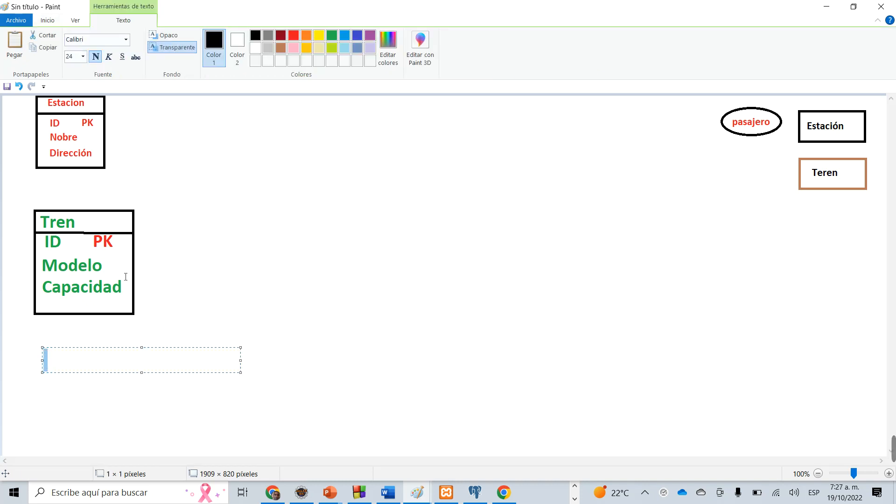
pyautogui.write('P')
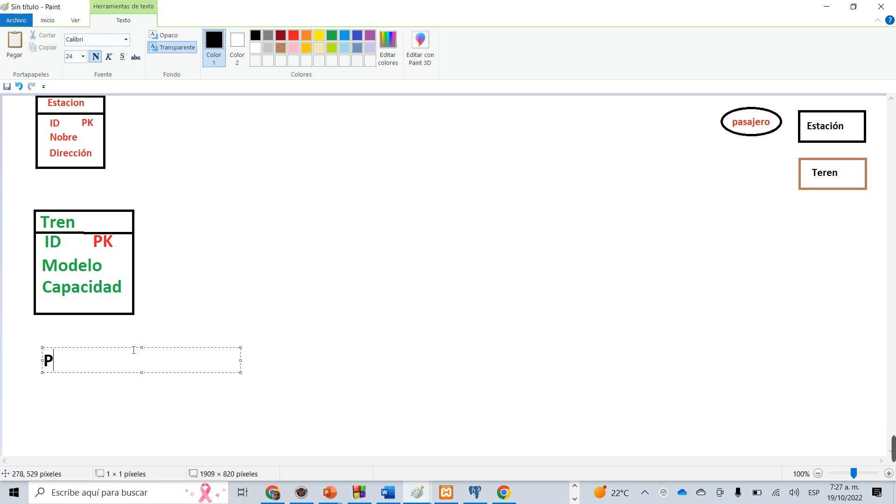
pyautogui.write('q')
pyautogui.press('BackSpace')
pyautogui.write('asajero')
pyautogui.click(296, 346)
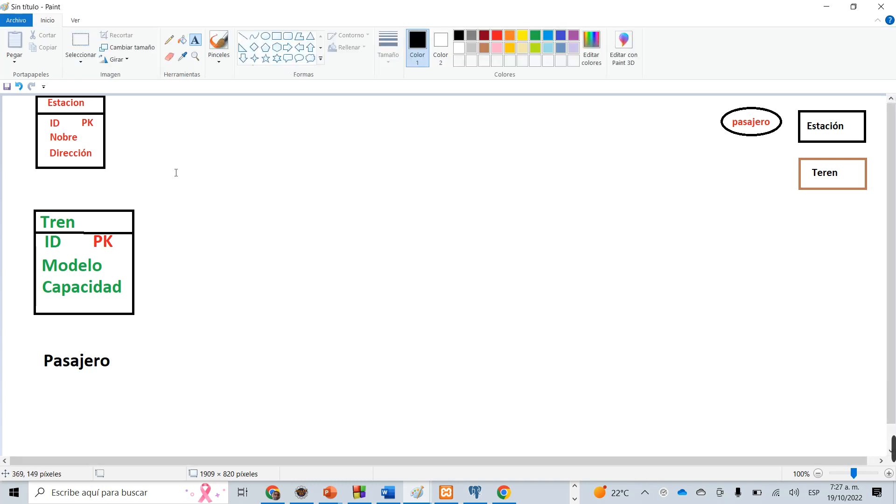
# Add the red text "ID KP" directly beneath the "Pasajero" heading, roughly aligned with its left edge.
pyautogui.click(500, 37)
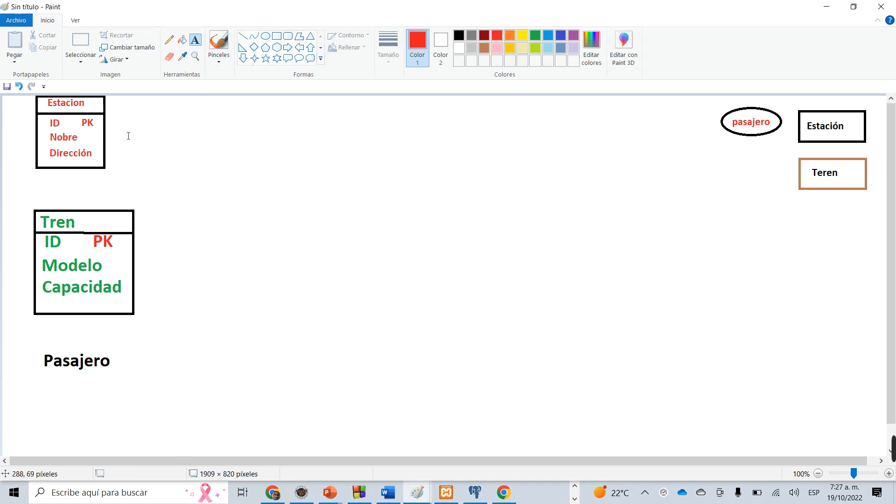
pyautogui.click(62, 384)
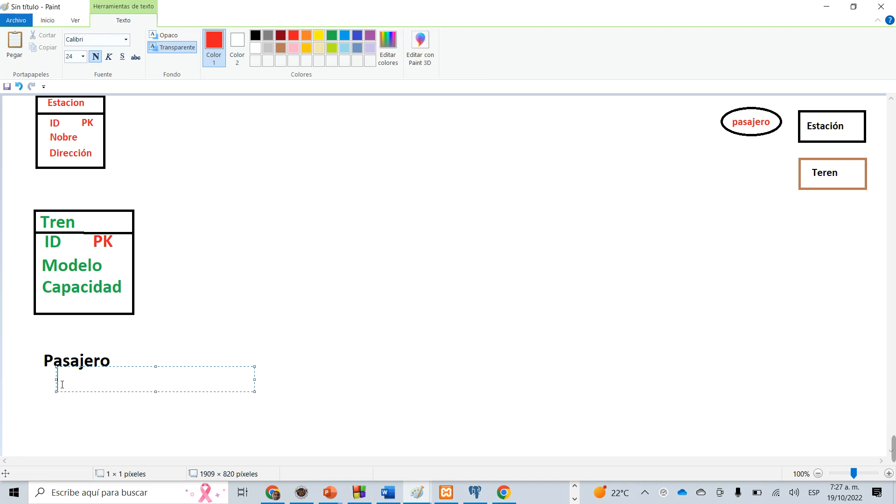
pyautogui.moveTo(150, 372); pyautogui.dragTo(140, 373)
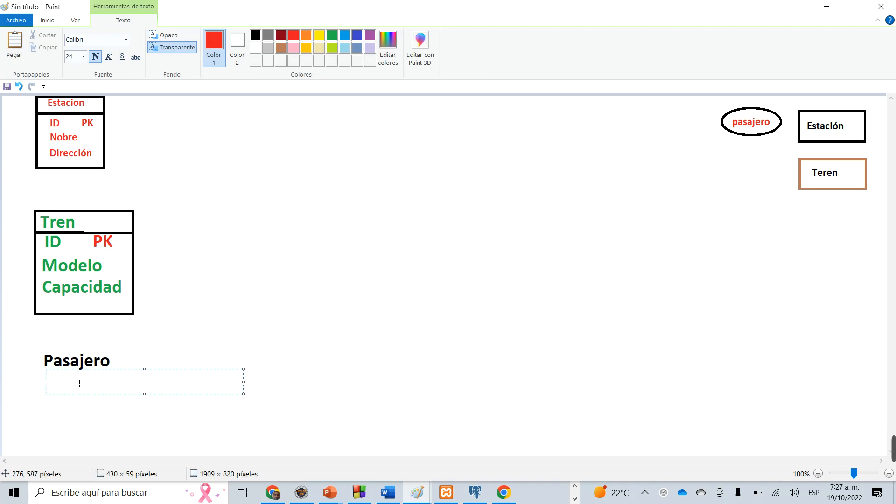
pyautogui.write('ID    KP')
pyautogui.click(84, 443)
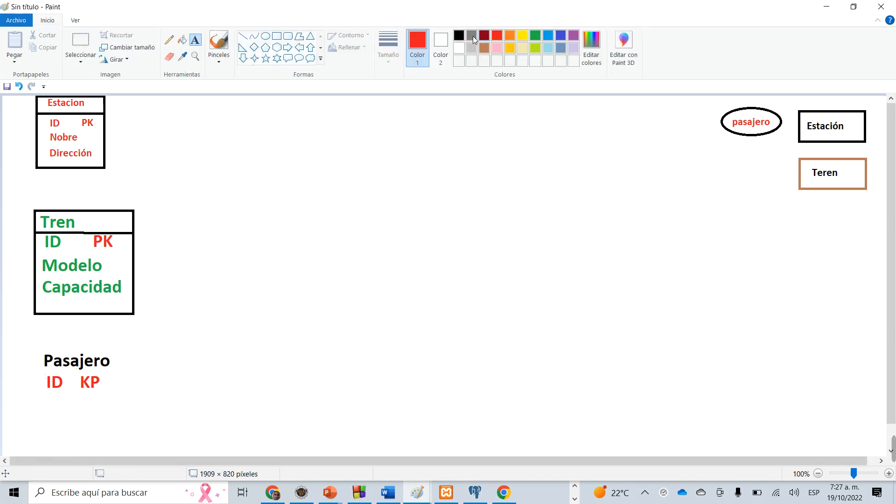
# Add the black text "Nombre" beneath the red "ID" under the Pasajero heading.
pyautogui.click(459, 35)
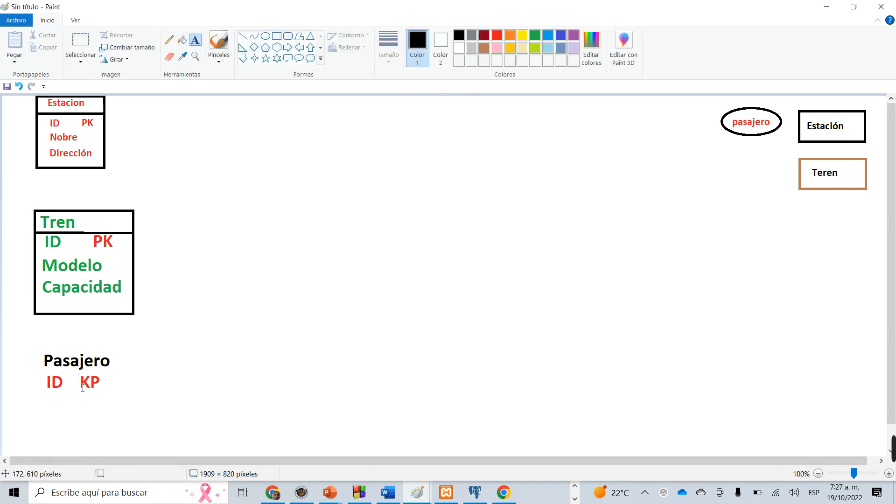
pyautogui.click(45, 401)
pyautogui.write('Nombre')
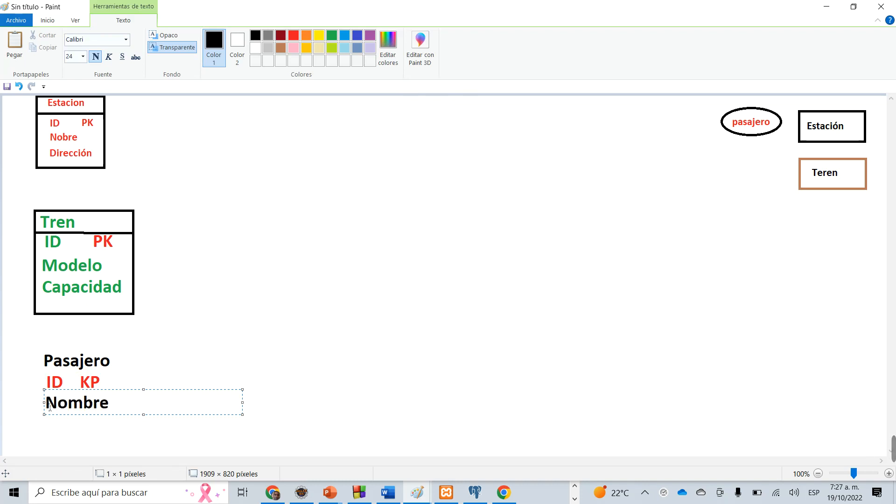
pyautogui.click(47, 432)
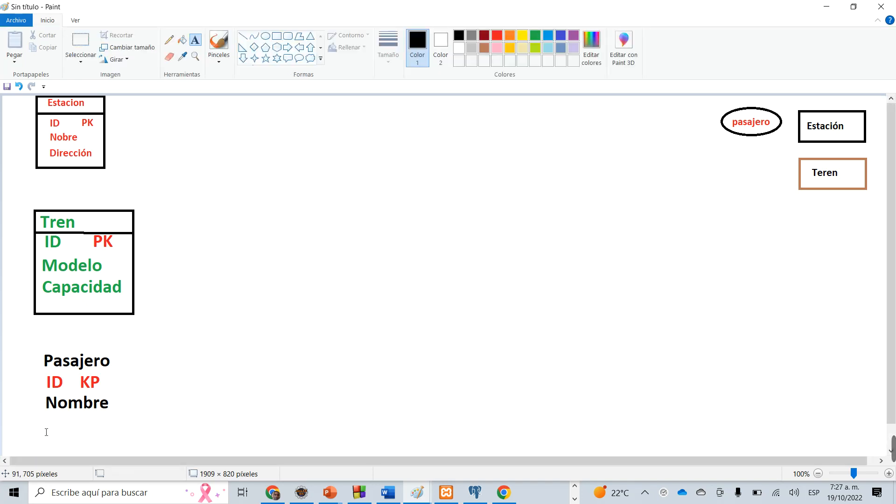
# Add the black text "Dirección_Res" beneath "Nombre", switching the keyboard input language to enter the underscore.
pyautogui.click(47, 432)
pyautogui.write('Die')
pyautogui.press('BackSpace')
pyautogui.write('reccio')
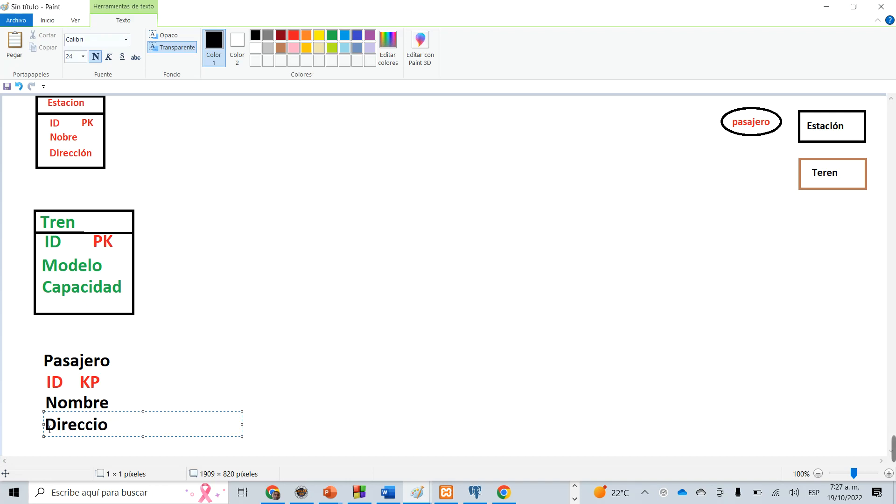
pyautogui.press('BackSpace')
pyautogui.write('ó')
pyautogui.write('n')
pyautogui.write('?')
pyautogui.press('BackSpace')
pyautogui.press('super+space')
pyautogui.press('super+space')
pyautogui.write('_Res')
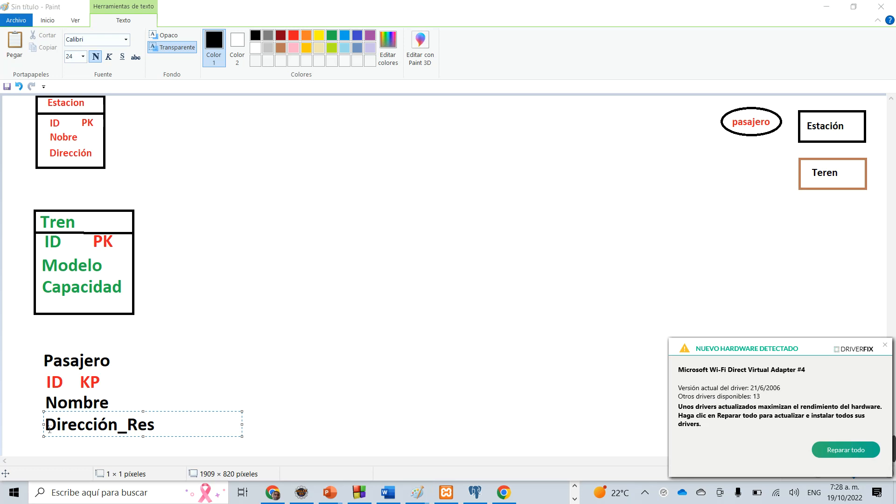
pyautogui.click(49, 447)
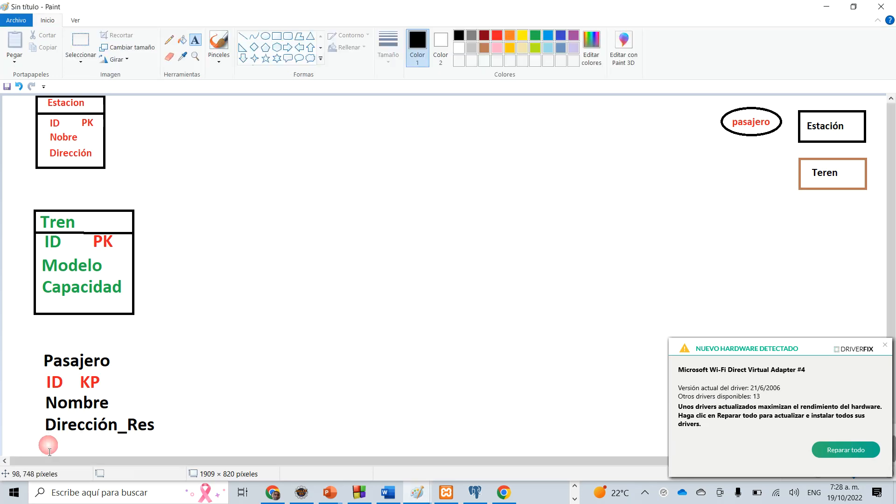
# Add the black text "Fecha" beneath "Dirección_Res" and shift it slightly left to align their left edges.
pyautogui.click(49, 449)
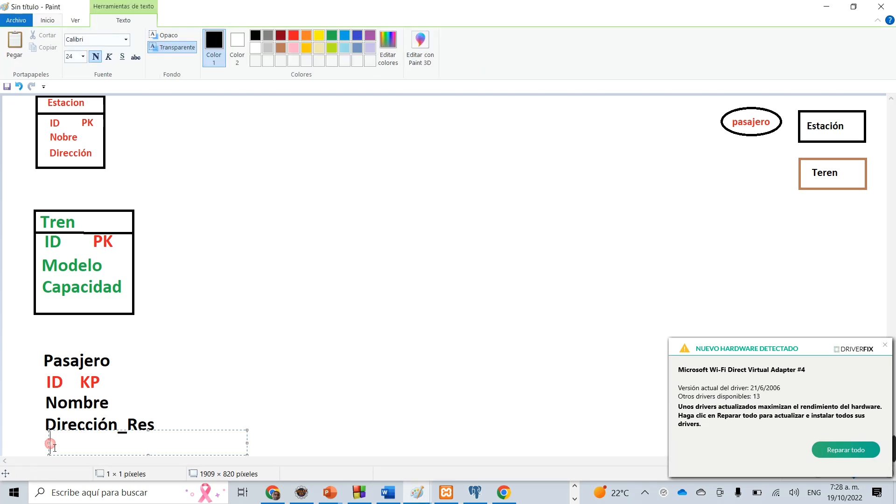
pyautogui.write('FEcha')
pyautogui.press('BackSpace')
pyautogui.press('BackSpace')
pyautogui.press('BackSpace')
pyautogui.press('BackSpace')
pyautogui.write('echa')
pyautogui.moveTo(184, 433); pyautogui.dragTo(179, 434)
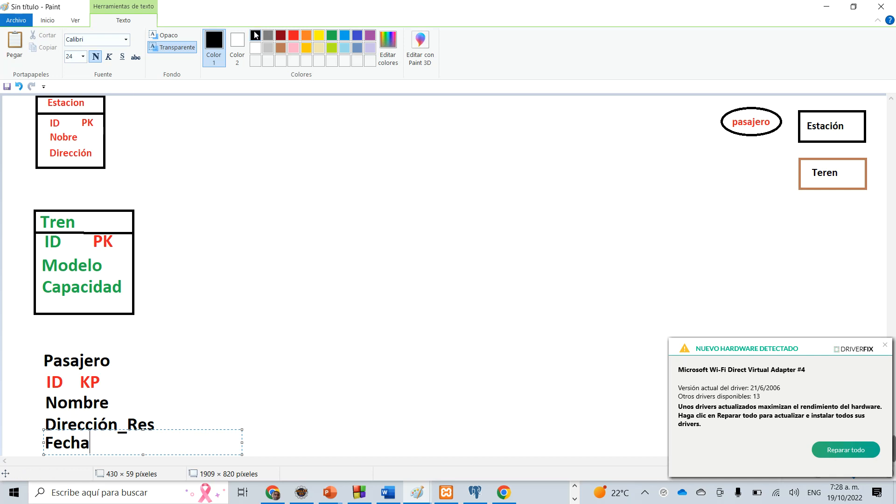
pyautogui.click(290, 270)
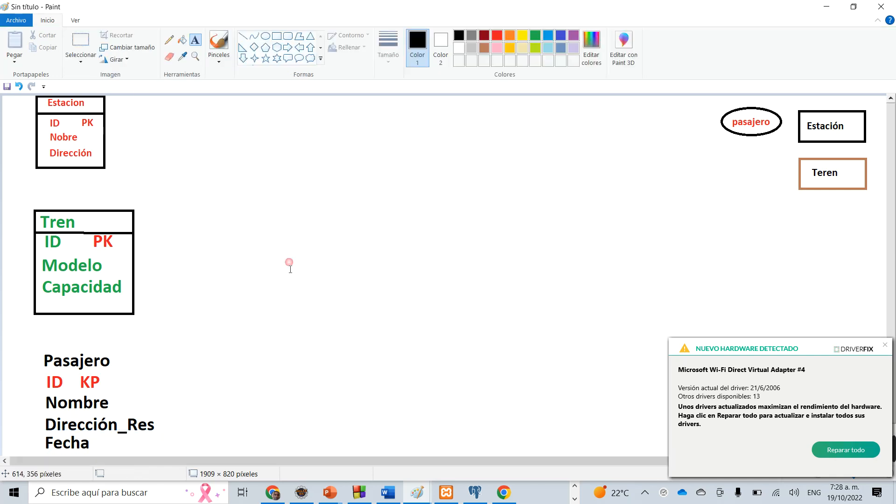
# Draw a black rectangle about 278 × 252 pixels around the Pasajero heading and fields, with a horizontal black line beneath the heading.
pyautogui.click(276, 37)
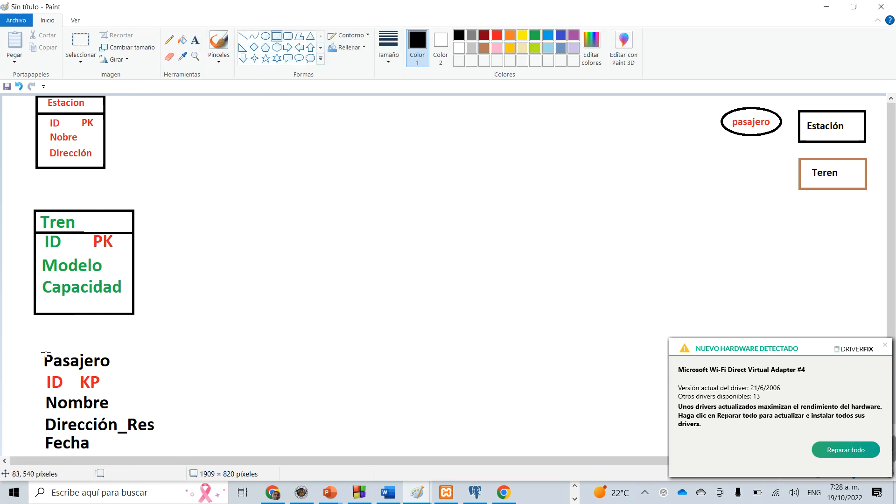
pyautogui.moveTo(36, 339); pyautogui.dragTo(168, 459)
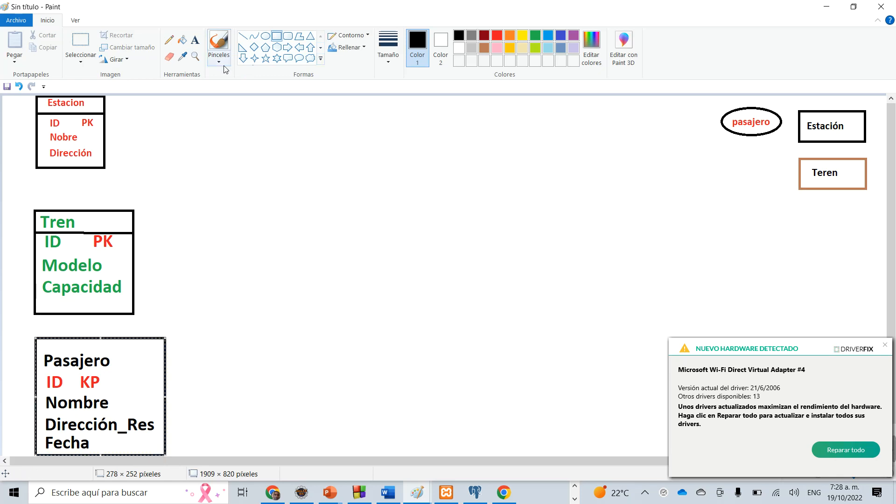
pyautogui.click(243, 36)
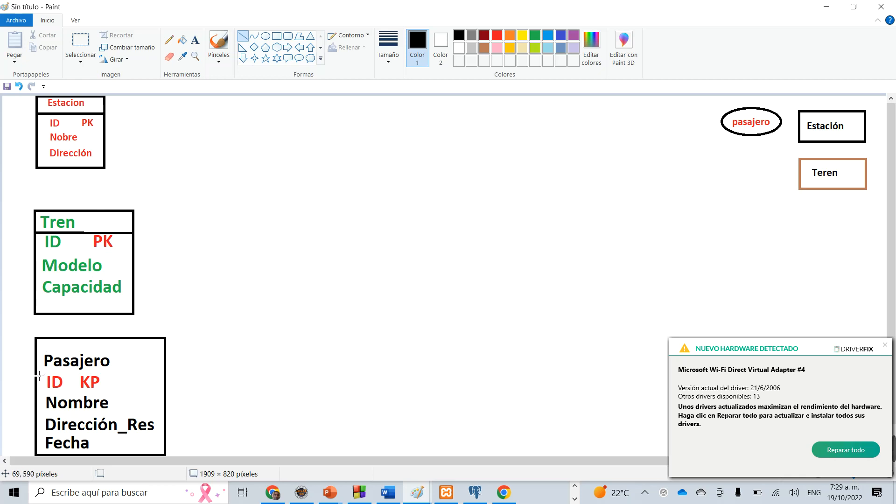
pyautogui.moveTo(39, 376); pyautogui.dragTo(170, 376)
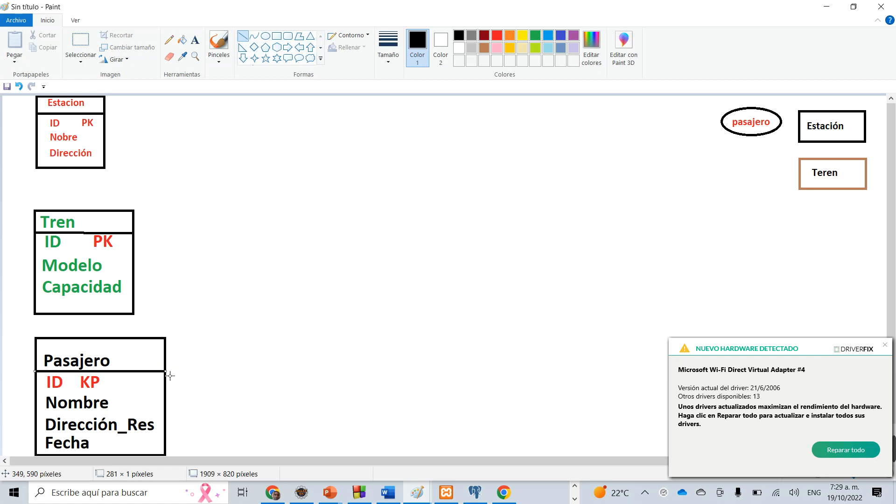
# Dismiss the DriverFix new-hardware notification and deselect the line beneath the Pasajero heading.
pyautogui.click(886, 346)
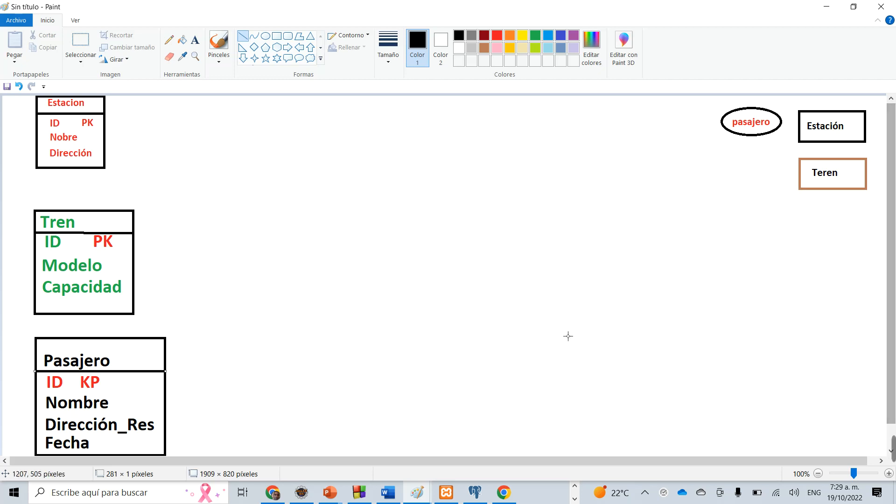
pyautogui.click(124, 197)
pyautogui.click(139, 270)
pyautogui.click(178, 402)
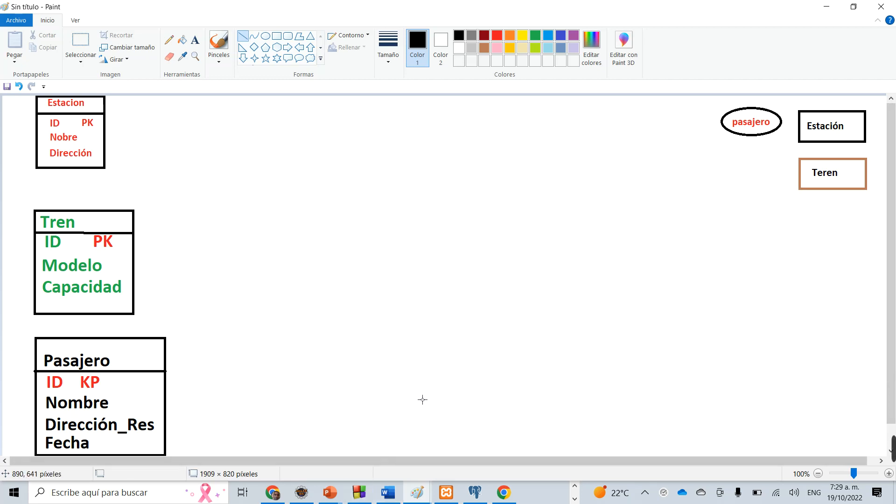
# Point temporary red annotation arrows at Nombre, Modelo, Nobre and the Tren heading, and close the annotation tools to clear them.
pyautogui.moveTo(894, 448)
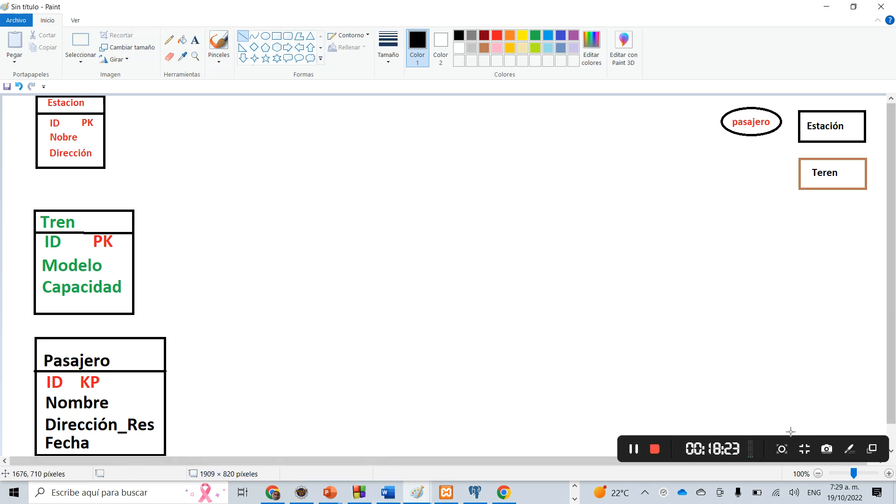
pyautogui.click(850, 449)
pyautogui.click(875, 244)
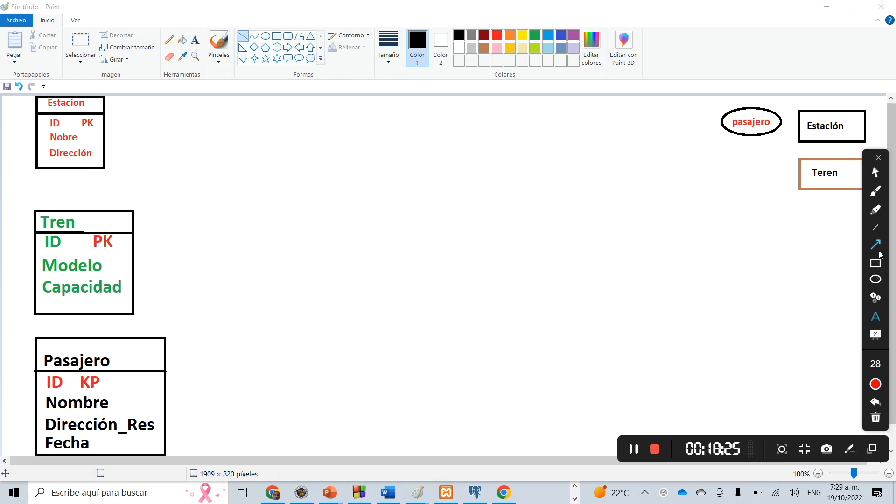
pyautogui.moveTo(228, 409); pyautogui.dragTo(159, 403)
pyautogui.moveTo(185, 288); pyautogui.dragTo(123, 267)
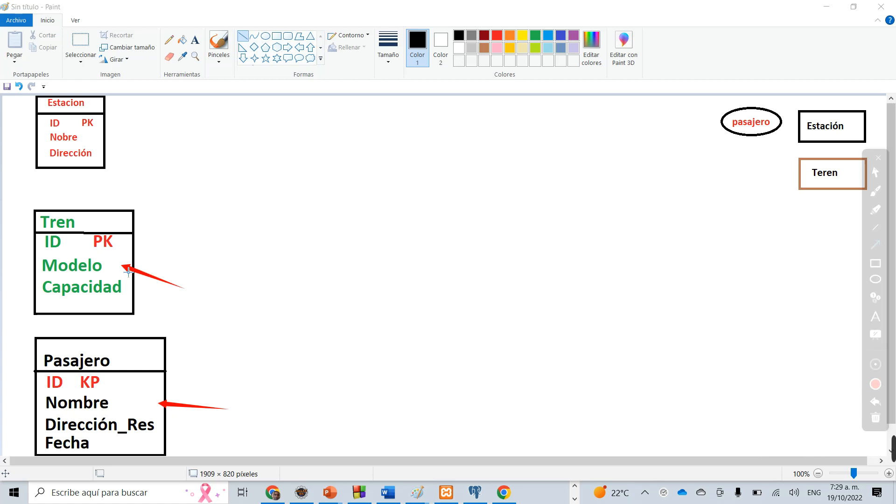
pyautogui.moveTo(168, 138); pyautogui.dragTo(104, 135)
pyautogui.moveTo(179, 171); pyautogui.dragTo(128, 215)
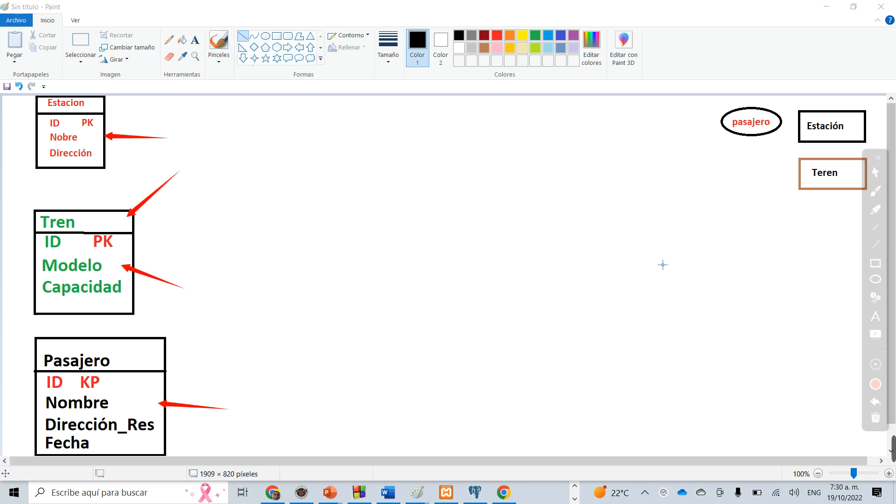
pyautogui.click(881, 159)
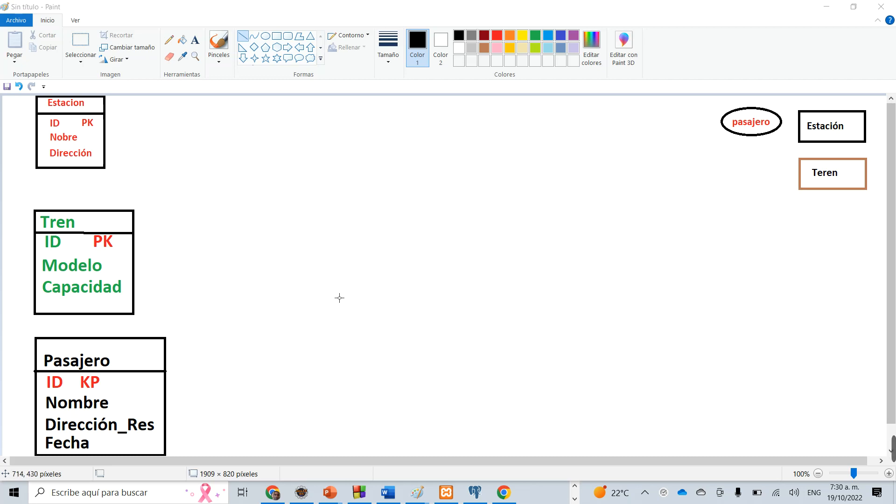
# Add the black bold text "Nombre" at size 16 in the empty area between the Estacion and Tren tables' level, well to their right.
pyautogui.click(197, 41)
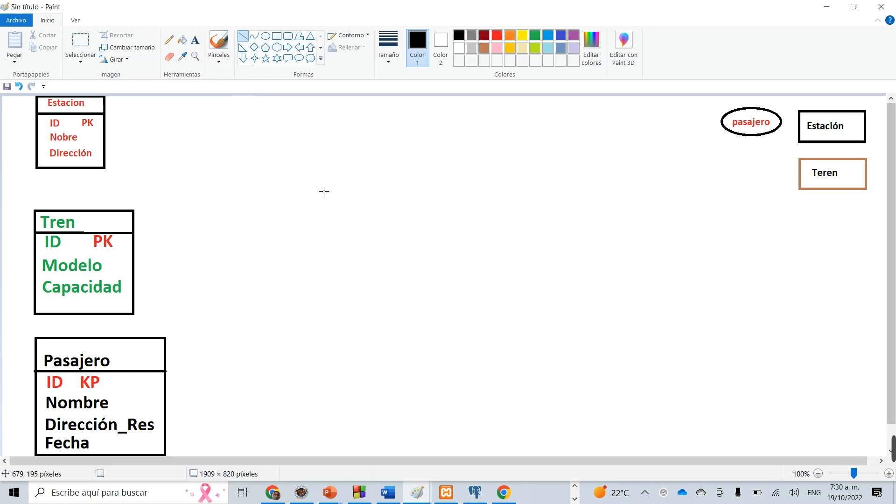
pyautogui.click(195, 42)
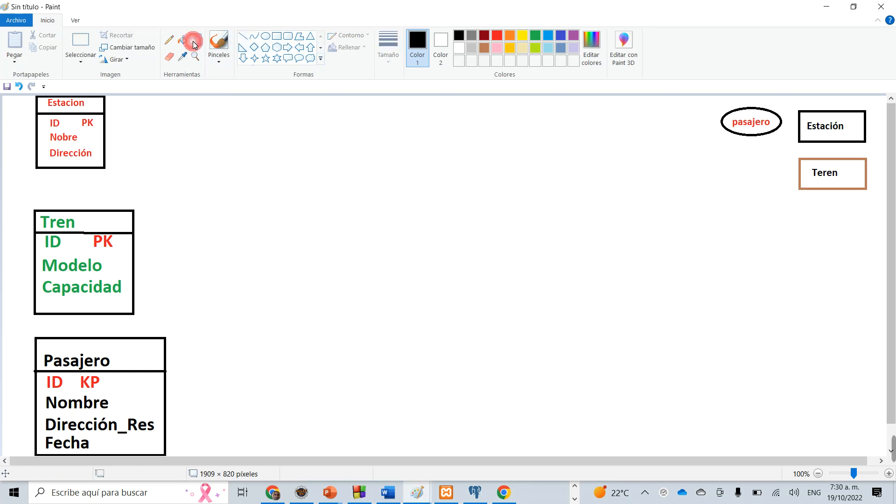
pyautogui.click(323, 198)
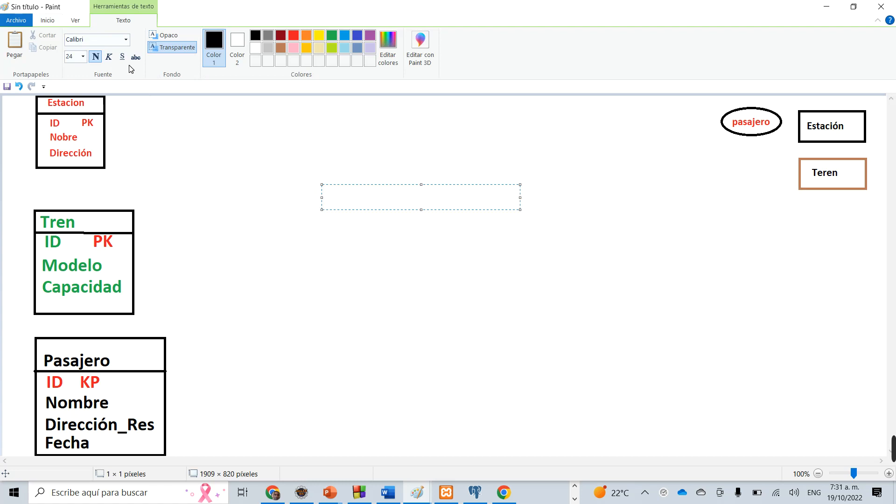
pyautogui.click(85, 56)
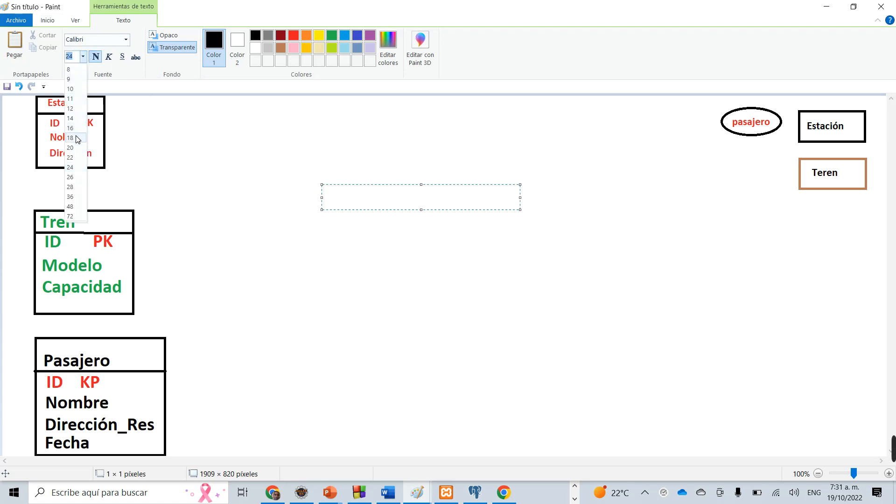
pyautogui.click(77, 138)
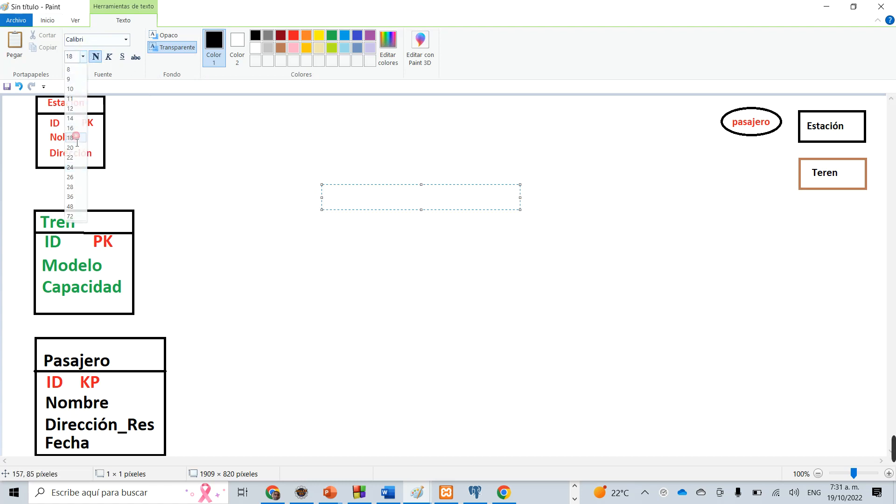
pyautogui.click(83, 56)
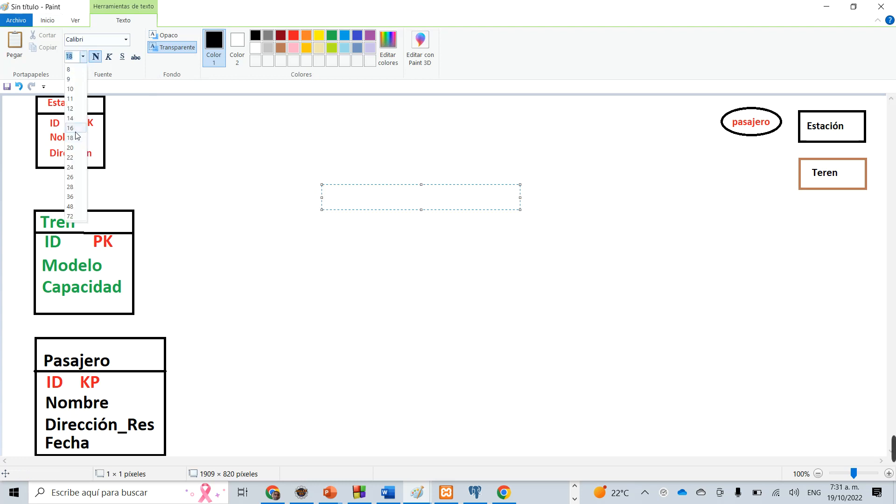
pyautogui.click(76, 128)
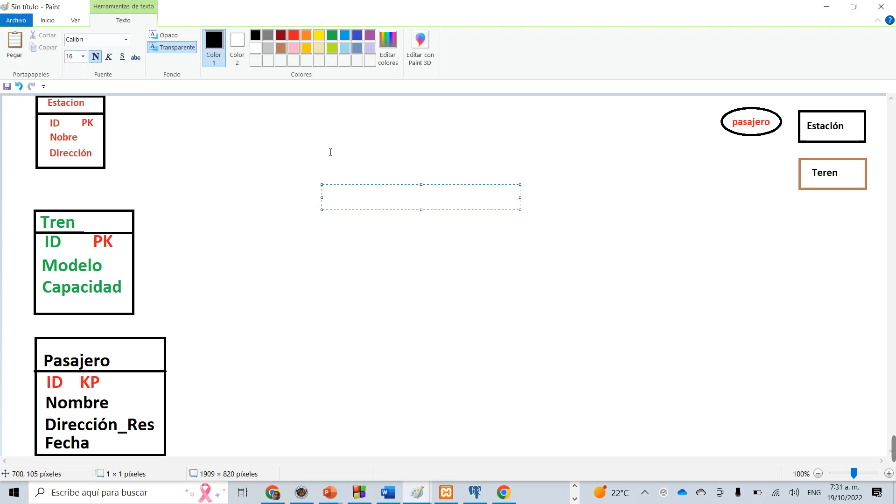
pyautogui.click(323, 199)
pyautogui.click(323, 199)
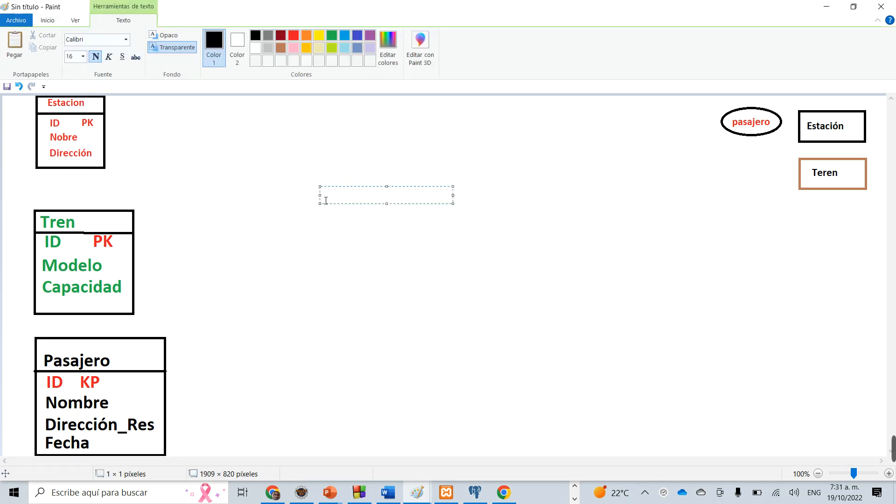
pyautogui.write('NOb')
pyautogui.press('BackSpace')
pyautogui.press('BackSpace')
pyautogui.write('ombre')
pyautogui.click(321, 175)
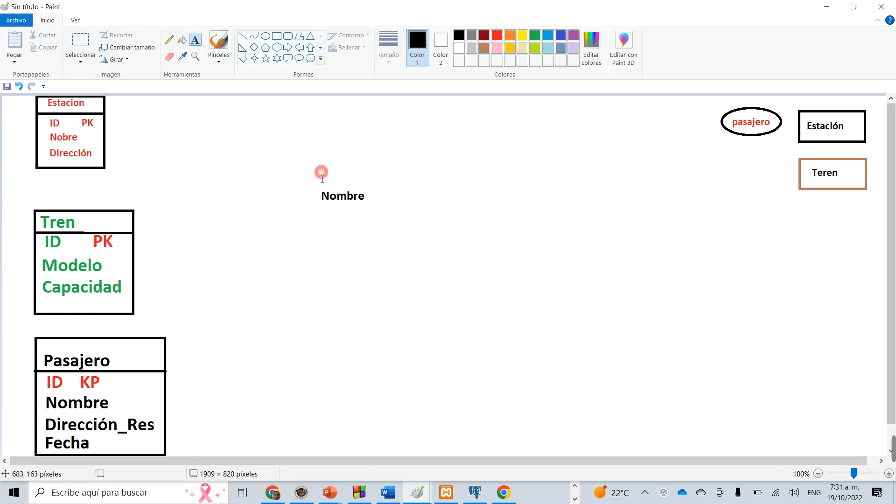
# Add the black text "Id_tren" directly above "Nombre" and shift it slightly left to align their left edges.
pyautogui.click(328, 182)
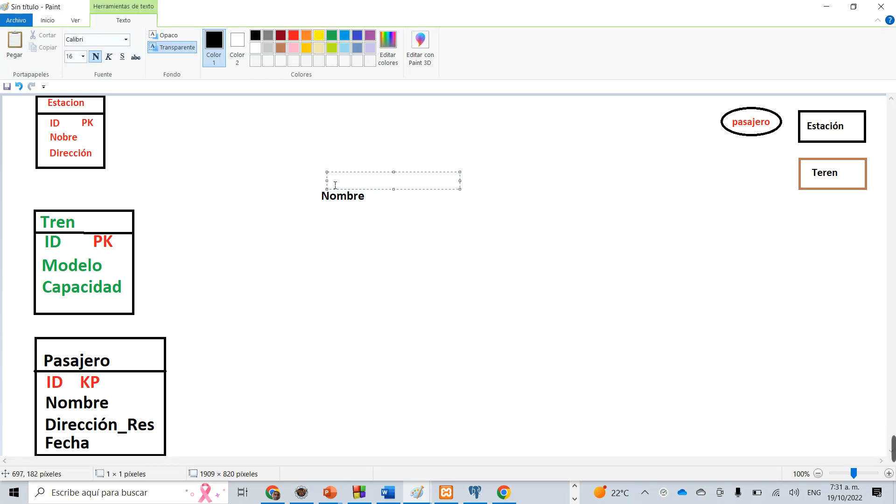
pyautogui.write('Id_tren')
pyautogui.moveTo(379, 177); pyautogui.dragTo(380, 176)
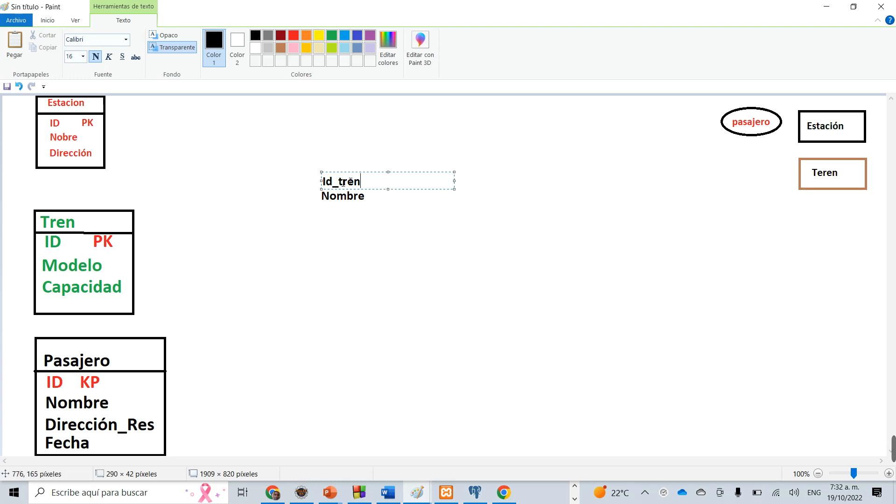
# Point temporary red annotation arrows at Id_tren and the Tren table's PK, and close the annotation tools to clear them.
pyautogui.moveTo(891, 432)
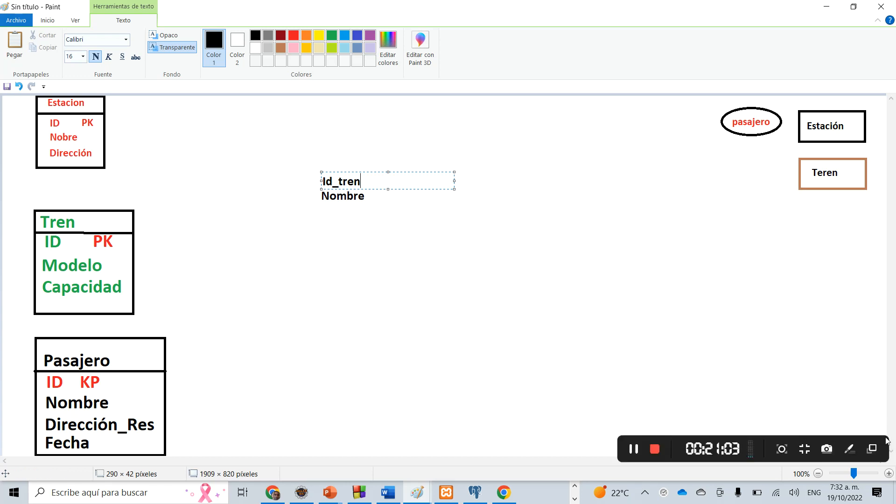
pyautogui.click(850, 451)
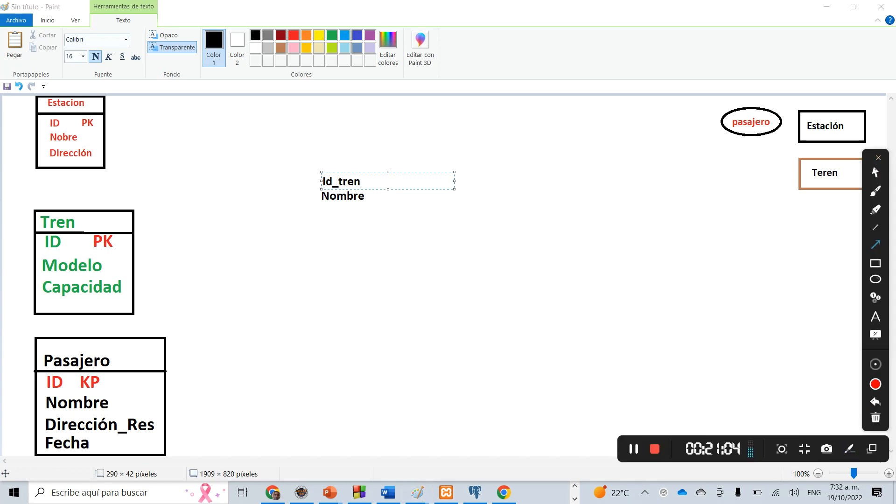
pyautogui.click(878, 246)
pyautogui.moveTo(466, 109); pyautogui.dragTo(334, 177)
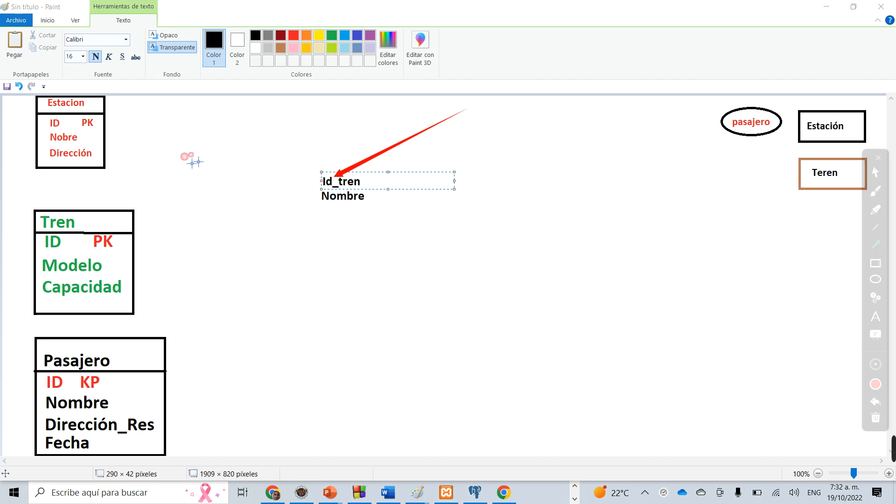
pyautogui.moveTo(181, 192)
pyautogui.mouseDown()
pyautogui.moveTo(132, 214)
pyautogui.moveTo(115, 233)
pyautogui.mouseUp()
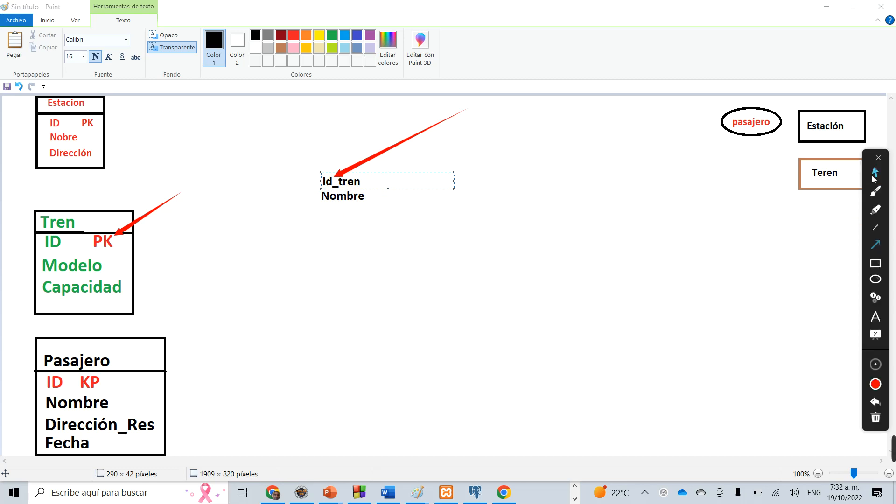
pyautogui.click(880, 158)
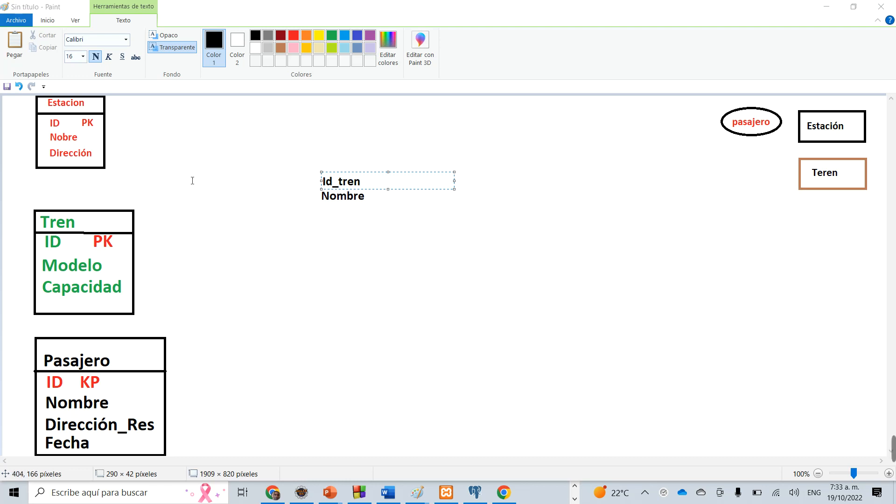
# Add the black text "id_estacion" directly above "Id_tren".
pyautogui.click(325, 171)
pyautogui.click(324, 169)
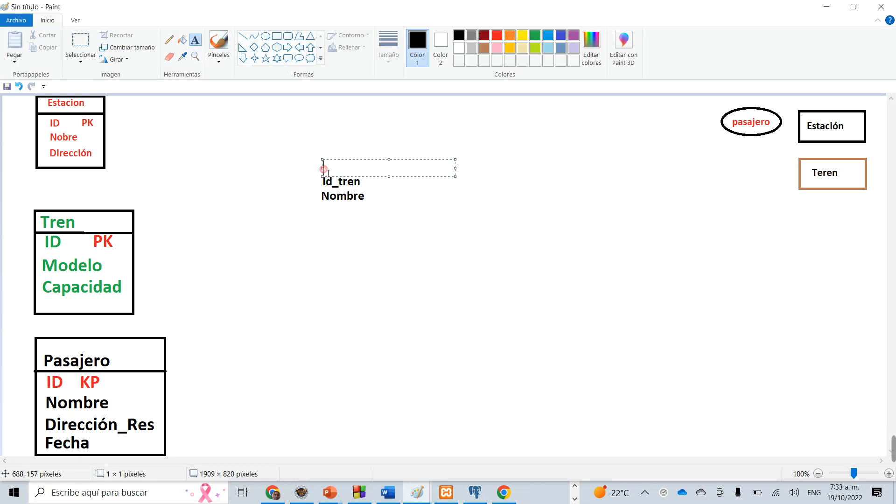
pyautogui.write('id')
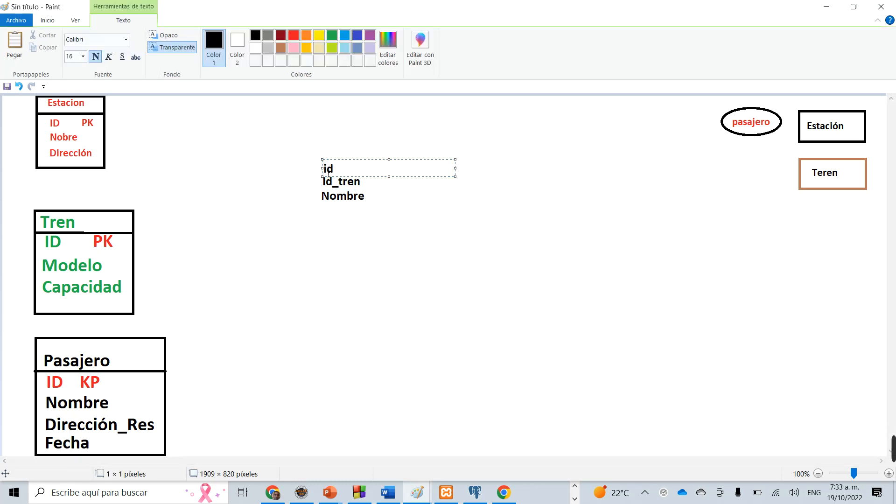
pyautogui.write('_estacio')
pyautogui.press('BackSpace')
pyautogui.press('BackSpace')
pyautogui.press('BackSpace')
pyautogui.press('BackSpace')
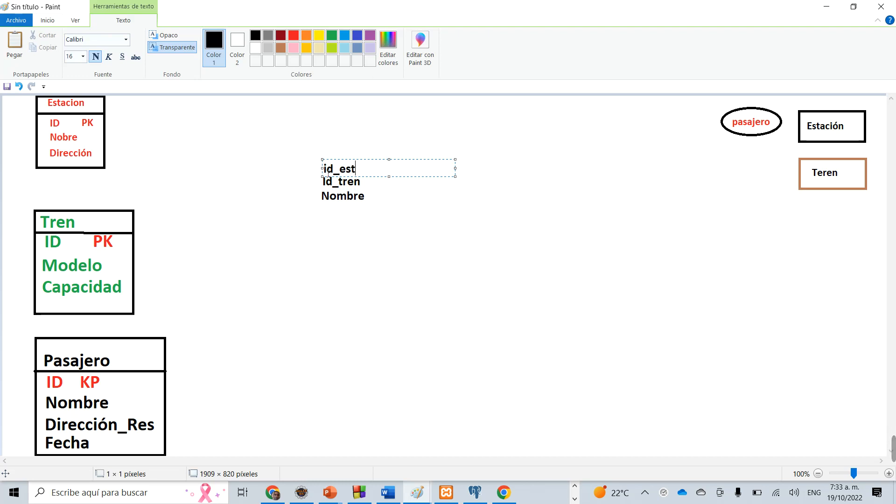
pyautogui.write('aci')
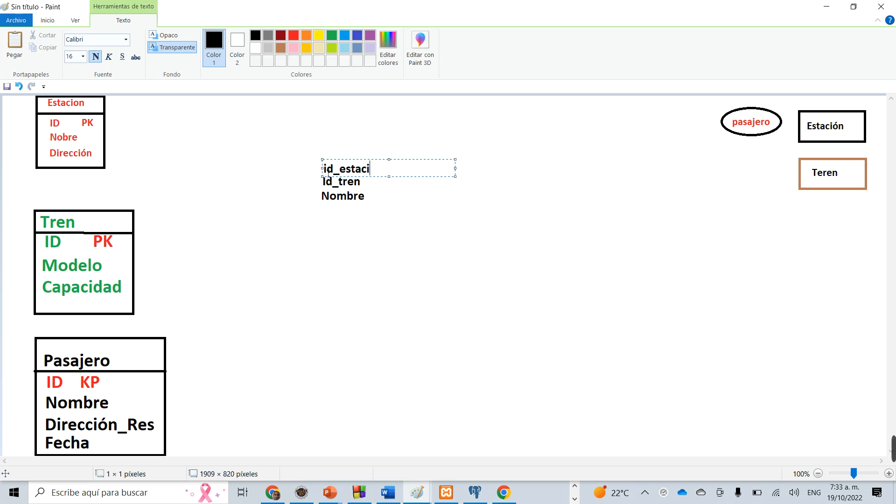
pyautogui.write('on')
pyautogui.click(328, 157)
# Add the red text "ID" above "id_estacion".
pyautogui.click(326, 143)
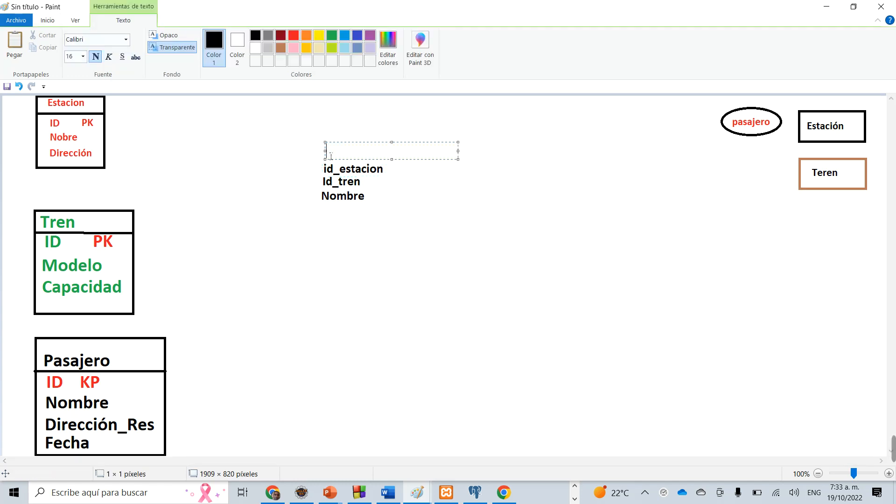
pyautogui.click(293, 36)
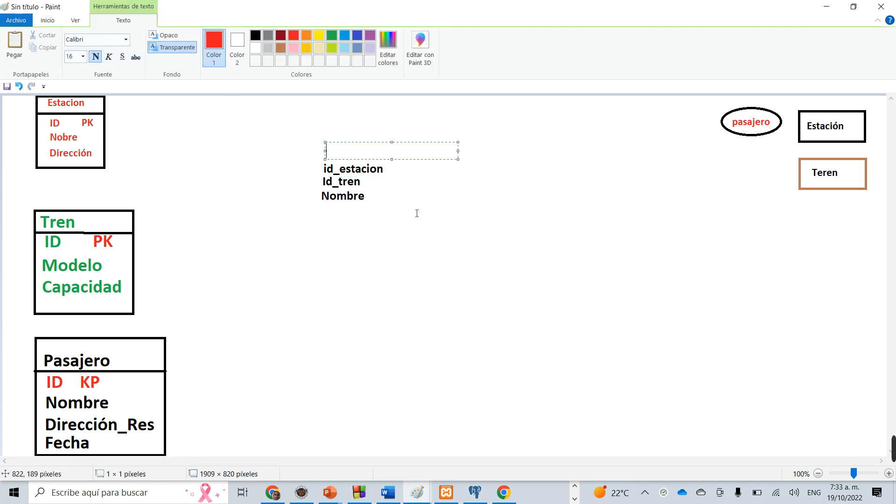
pyautogui.write('ID')
pyautogui.click(328, 128)
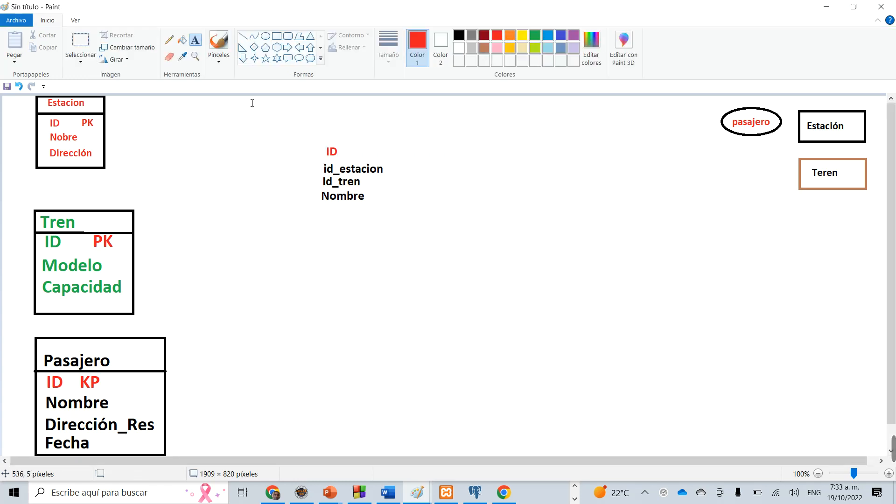
# Add the heading "Trayecto" in indigo blue text above the red "ID" field.
pyautogui.click(523, 35)
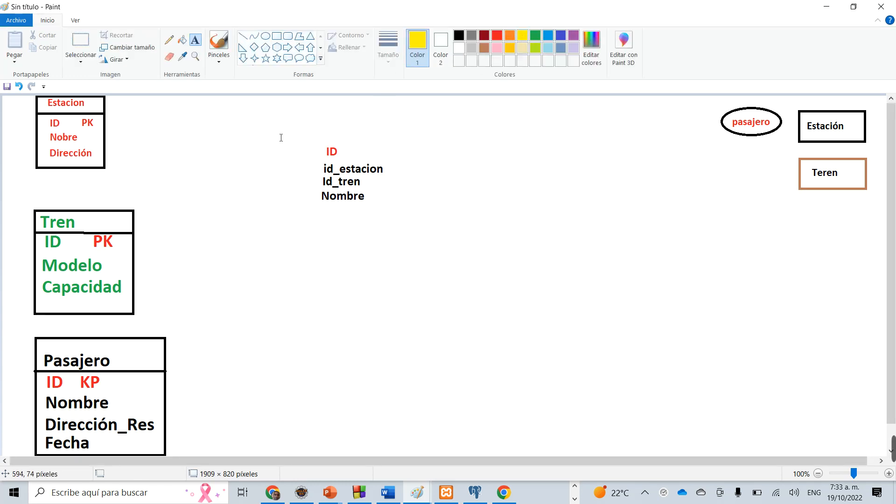
pyautogui.click(327, 134)
pyautogui.write('TRa')
pyautogui.press('BackSpace')
pyautogui.press('BackSpace')
pyautogui.press('BackSpace')
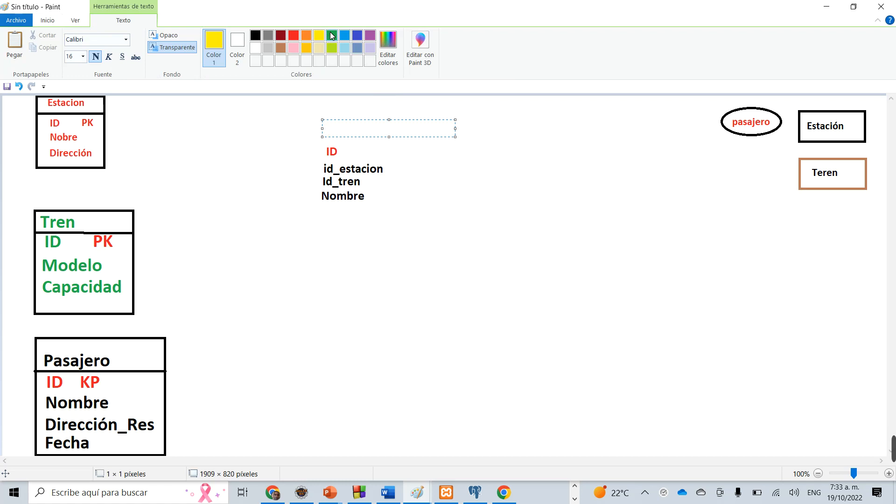
pyautogui.click(360, 38)
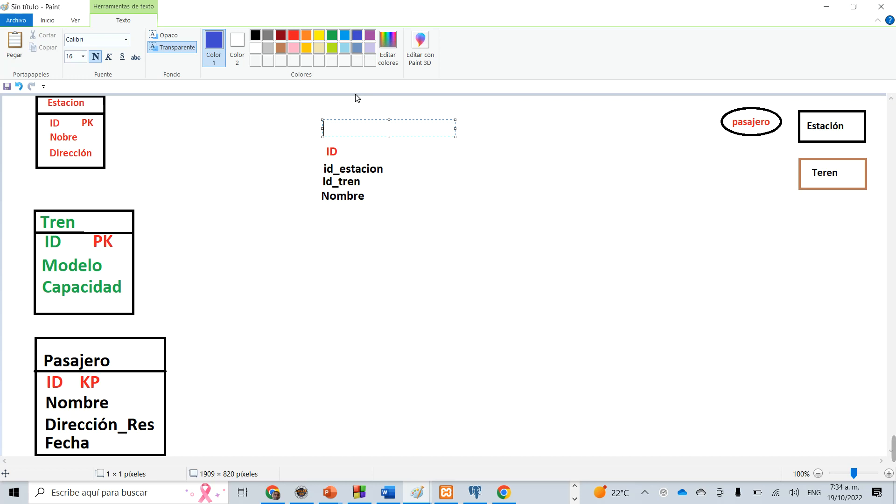
pyautogui.write('Trayecto')
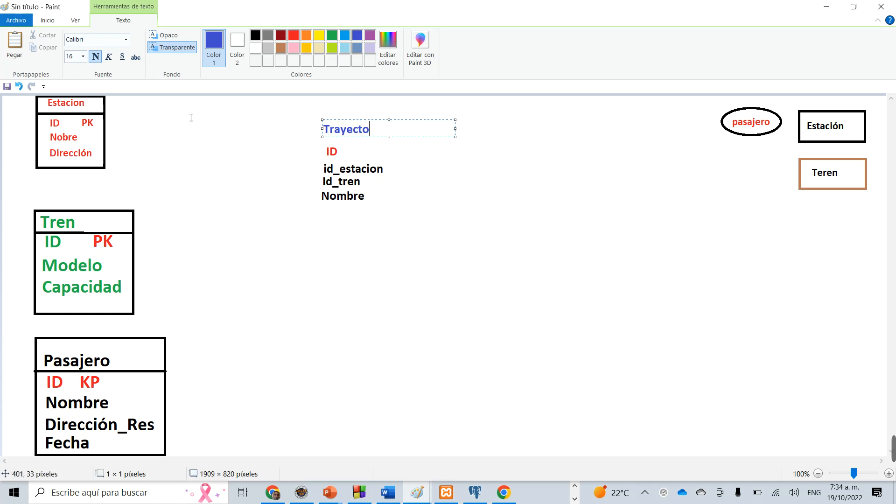
pyautogui.click(250, 214)
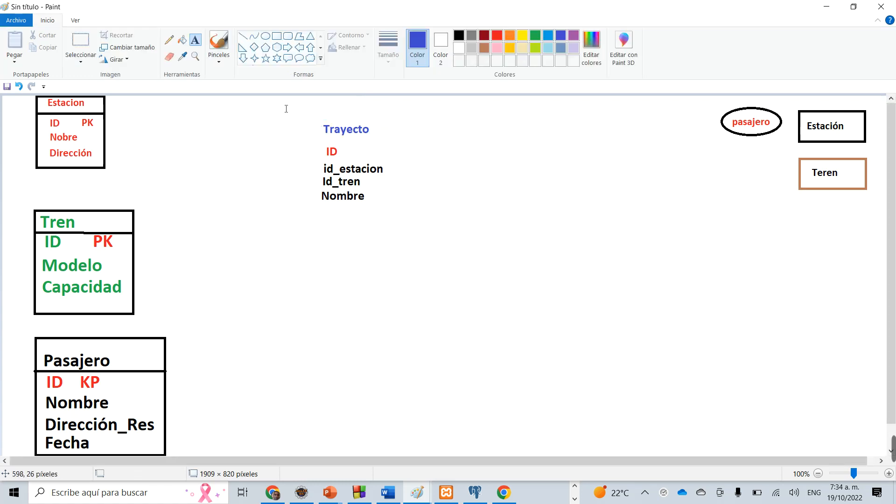
# Draw a black rectangle about 198 × 227 pixels around the Trayecto heading and fields, with a horizontal black line beneath the heading.
pyautogui.click(276, 35)
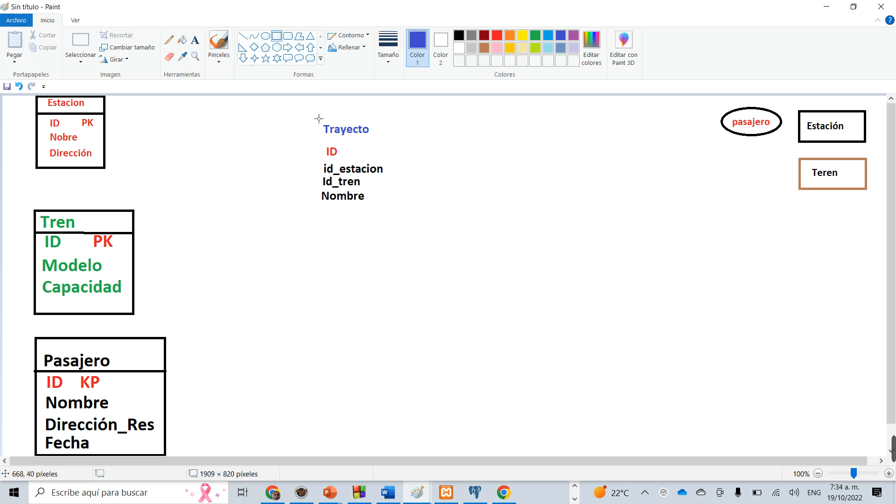
pyautogui.moveTo(303, 106); pyautogui.dragTo(396, 212)
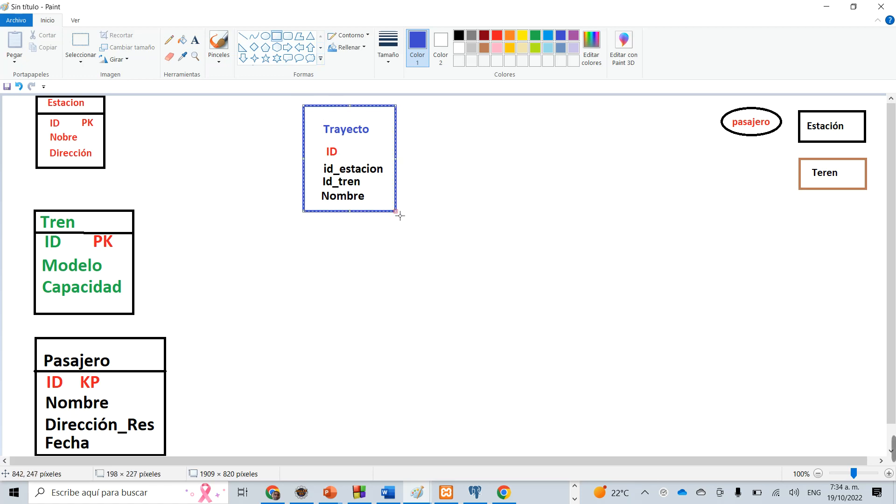
pyautogui.click(459, 36)
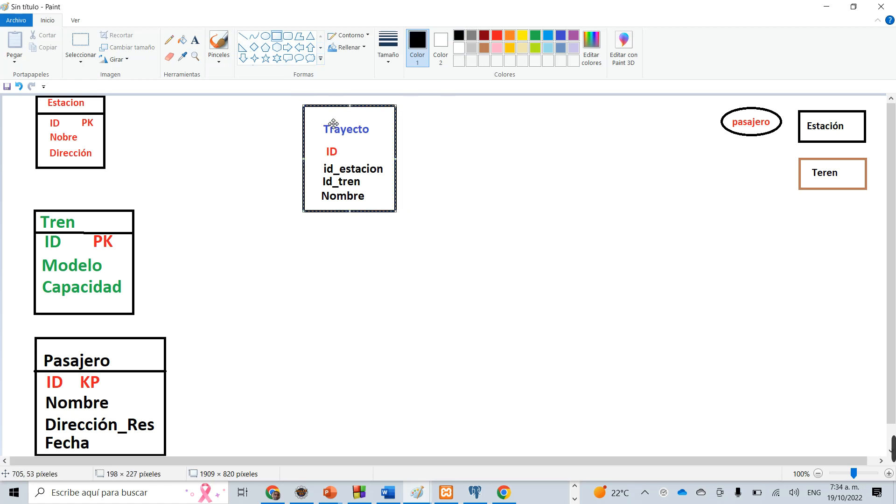
pyautogui.click(460, 125)
pyautogui.click(242, 36)
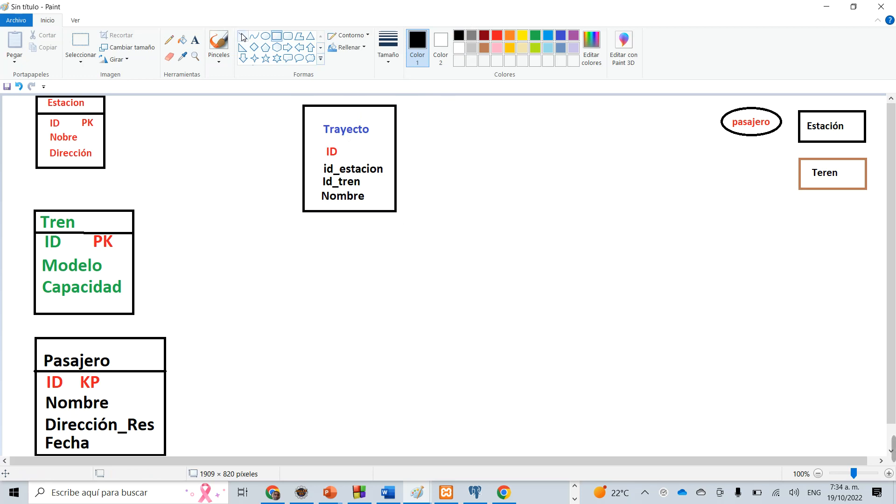
pyautogui.click(309, 141)
pyautogui.moveTo(309, 140); pyautogui.dragTo(402, 139)
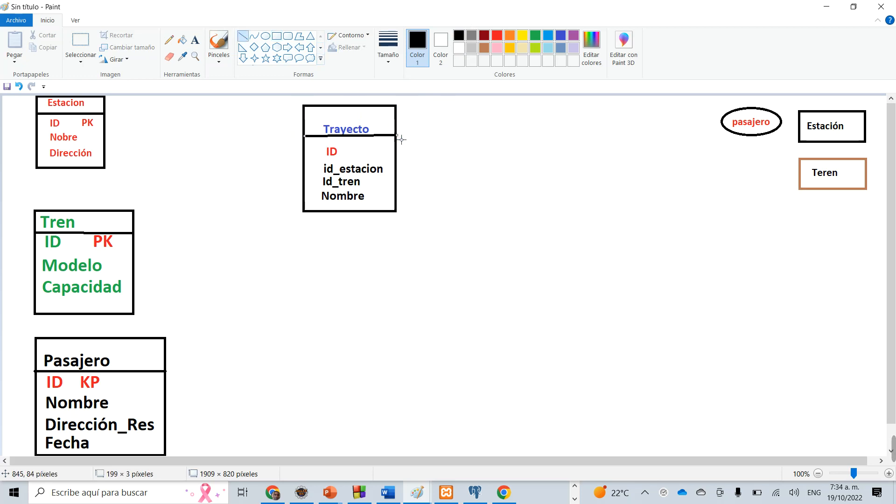
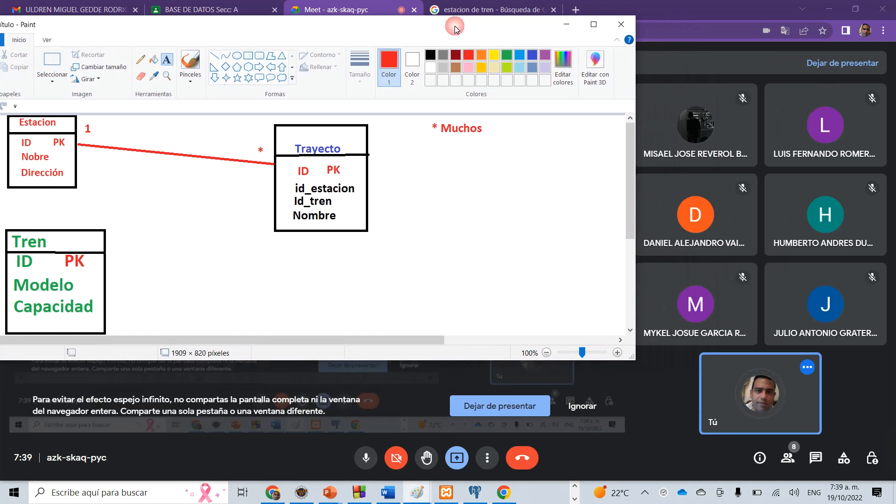
# Connect the Trayecto table's lower-left corner to the Tren table's right side with red lines about 191 px across, 86 px down and 157 px across.
pyautogui.moveTo(370, 368); pyautogui.dragTo(367, 484)
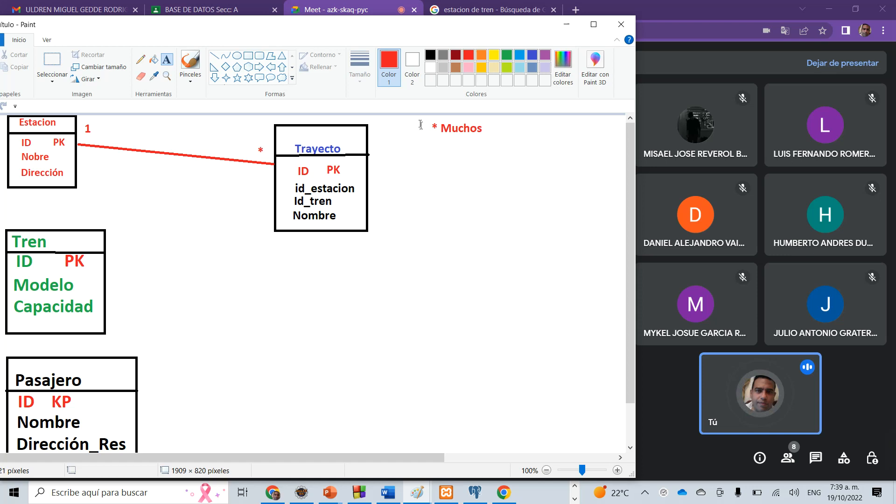
pyautogui.click(214, 55)
pyautogui.moveTo(275, 230); pyautogui.dragTo(186, 232)
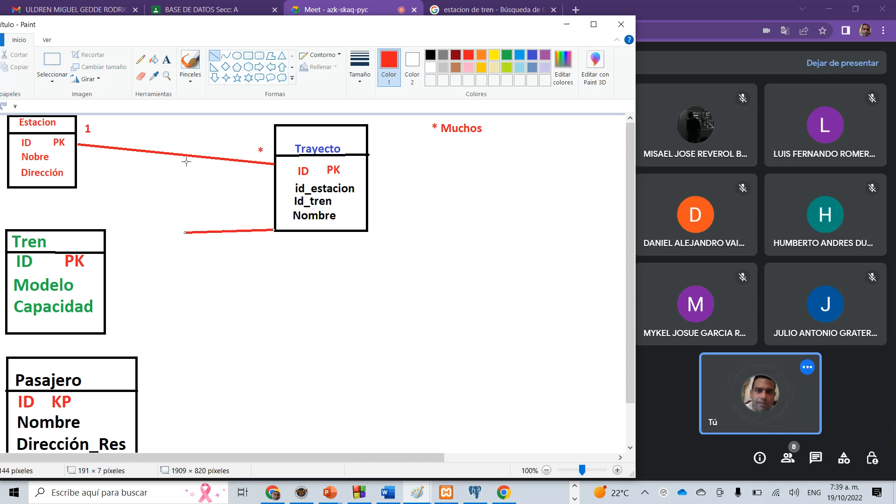
pyautogui.moveTo(182, 274)
pyautogui.mouseDown()
pyautogui.moveTo(194, 238)
pyautogui.moveTo(183, 232)
pyautogui.mouseUp()
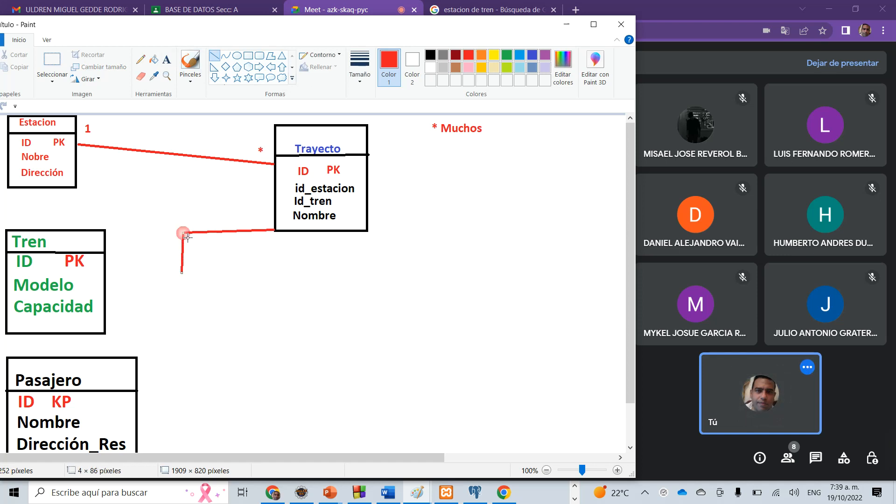
pyautogui.click(181, 286)
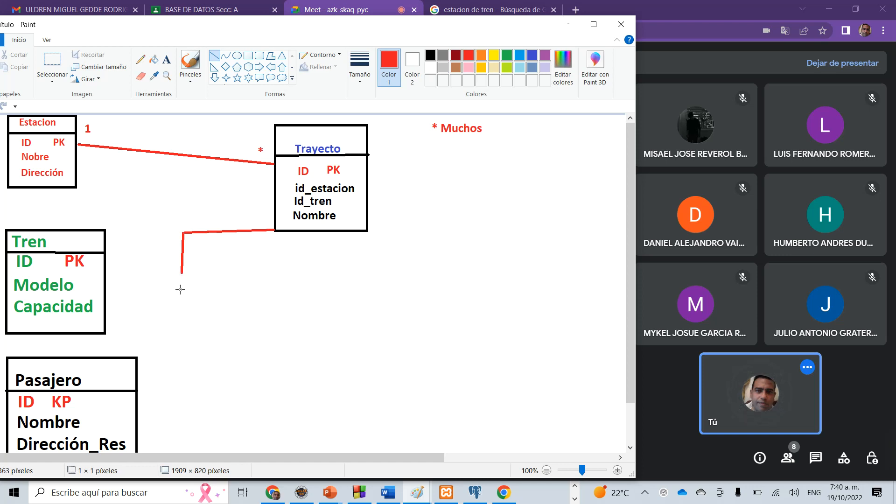
pyautogui.moveTo(182, 275); pyautogui.dragTo(112, 280)
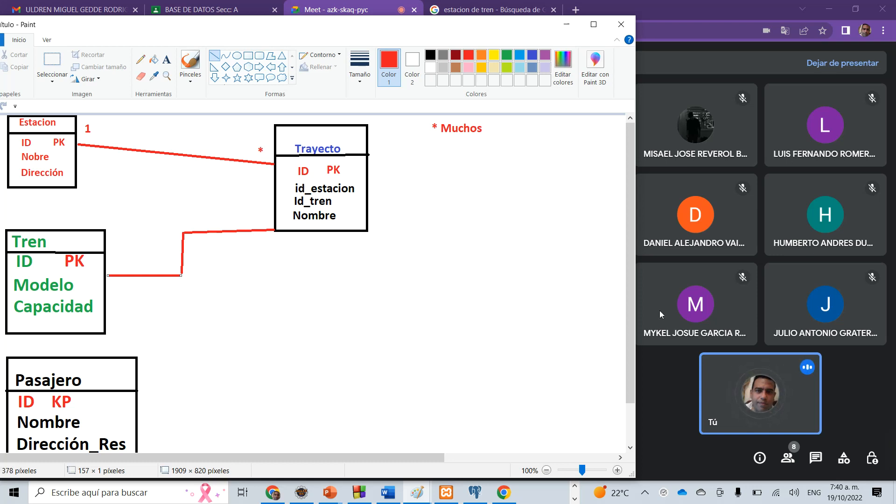
# Point a temporary red arrow at the Tren table with the screen annotation tool and close the annotation.
pyautogui.moveTo(895, 458)
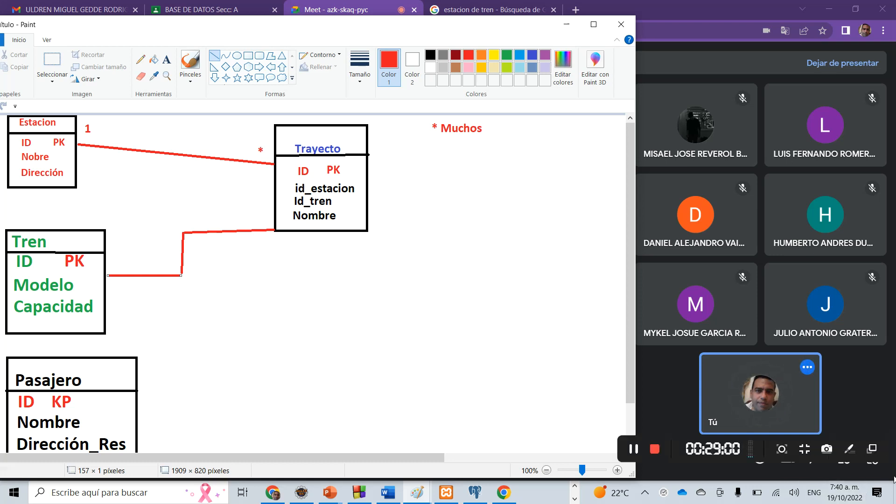
pyautogui.click(855, 453)
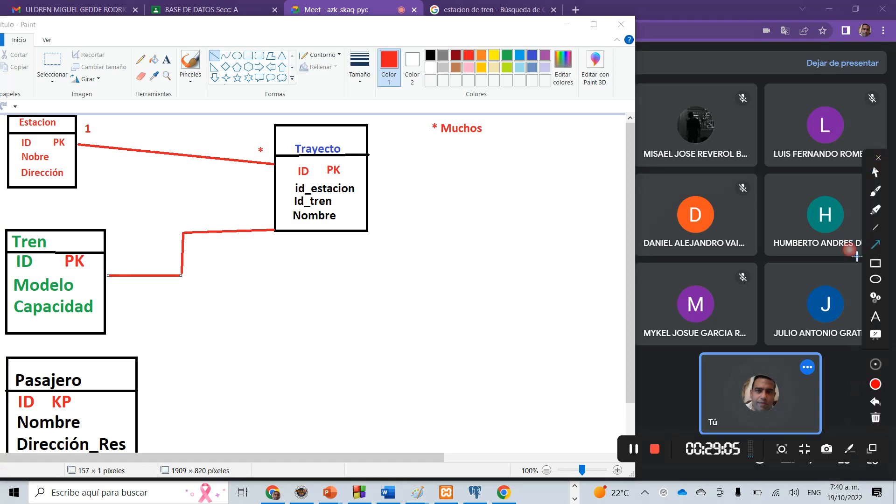
pyautogui.moveTo(137, 180)
pyautogui.mouseDown()
pyautogui.moveTo(96, 256)
pyautogui.moveTo(100, 247)
pyautogui.mouseUp()
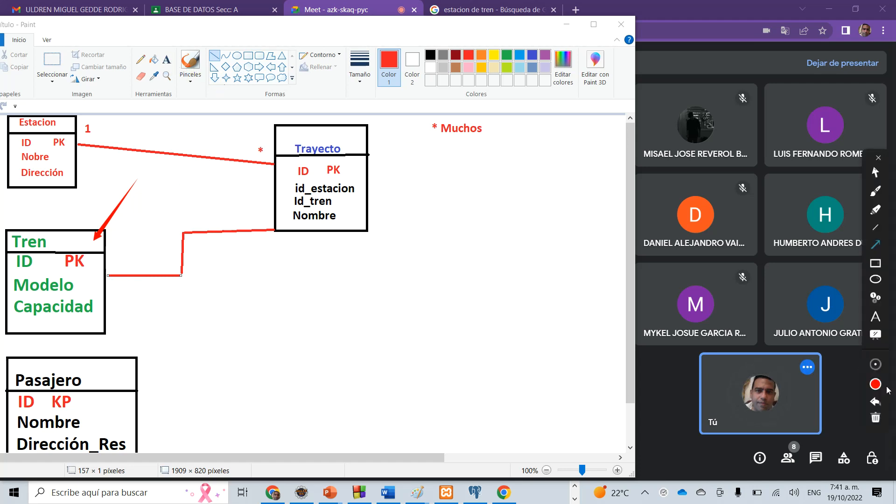
pyautogui.click(879, 160)
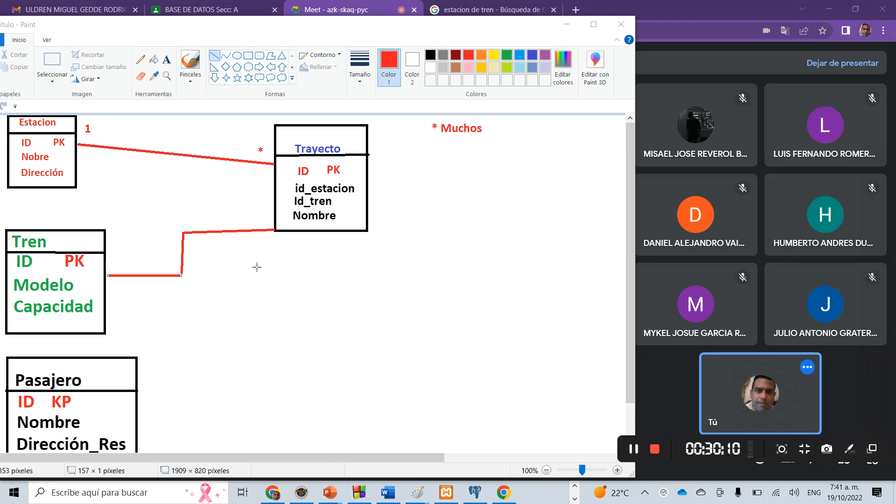
pyautogui.click(167, 62)
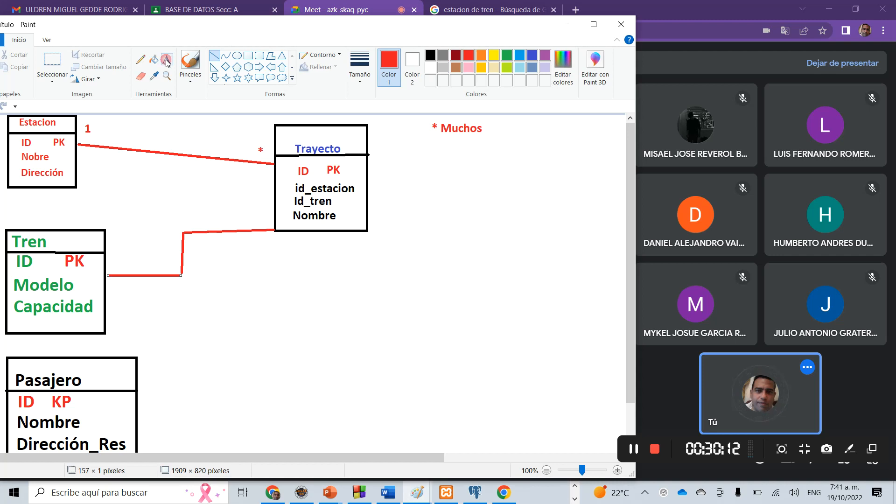
pyautogui.click(116, 266)
pyautogui.moveTo(117, 267); pyautogui.dragTo(111, 263)
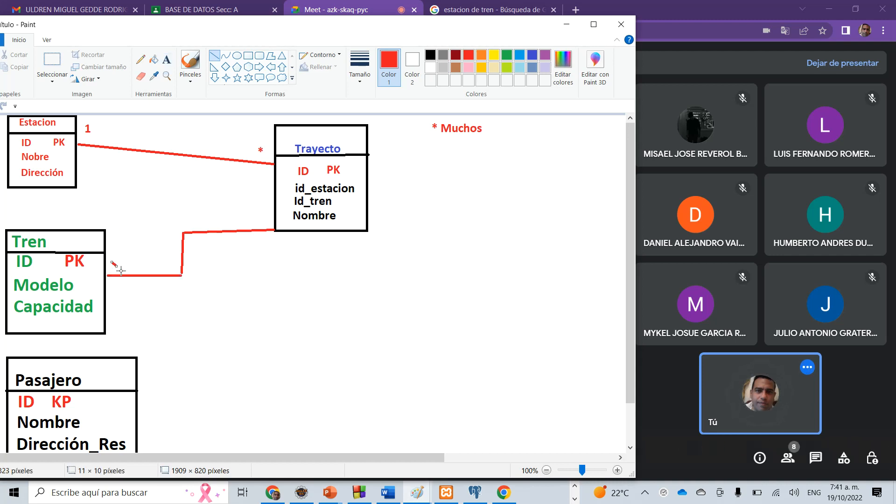
pyautogui.hotkey('ctrl', 'z')
# Label the Tren–Trayecto connector with a red "1" at the Tren end and a red "*" at the Trayecto end.
pyautogui.click(169, 64)
pyautogui.click(108, 251)
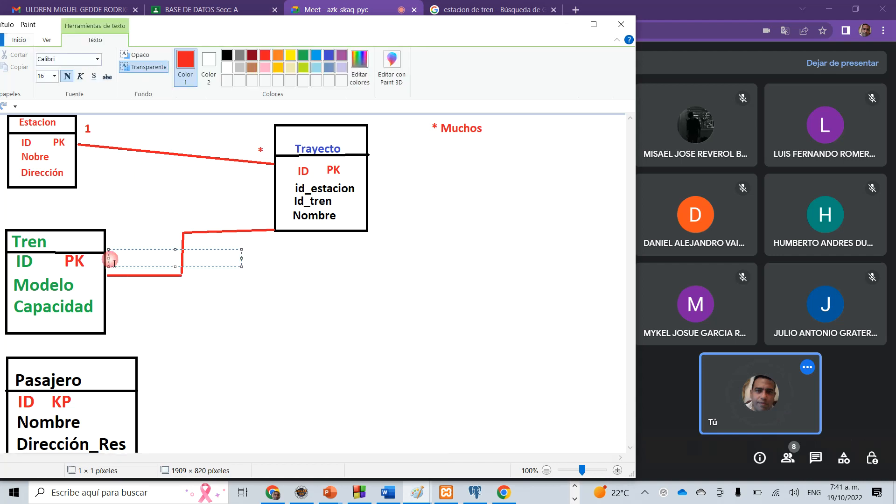
pyautogui.write('1')
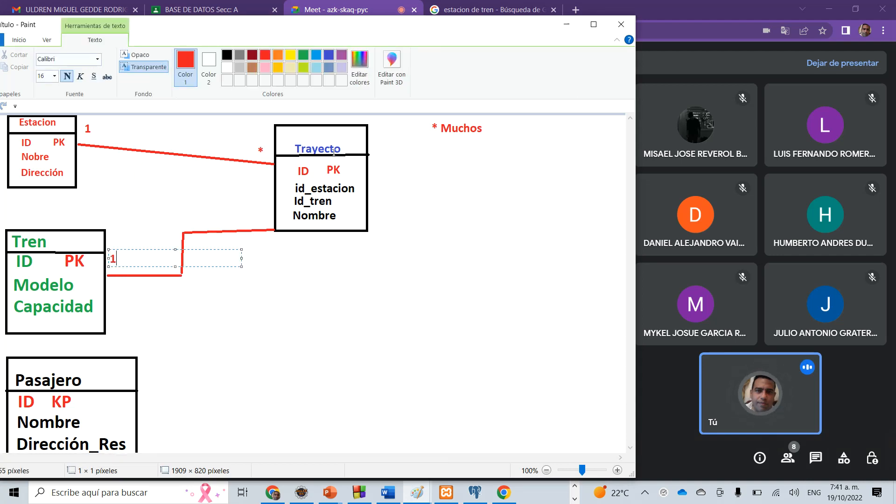
pyautogui.click(261, 232)
pyautogui.click(264, 212)
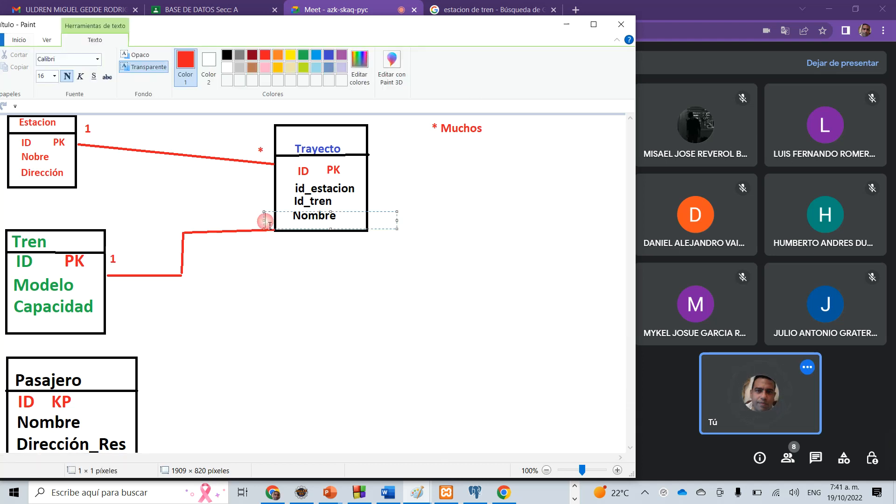
pyautogui.write('*')
pyautogui.click(442, 335)
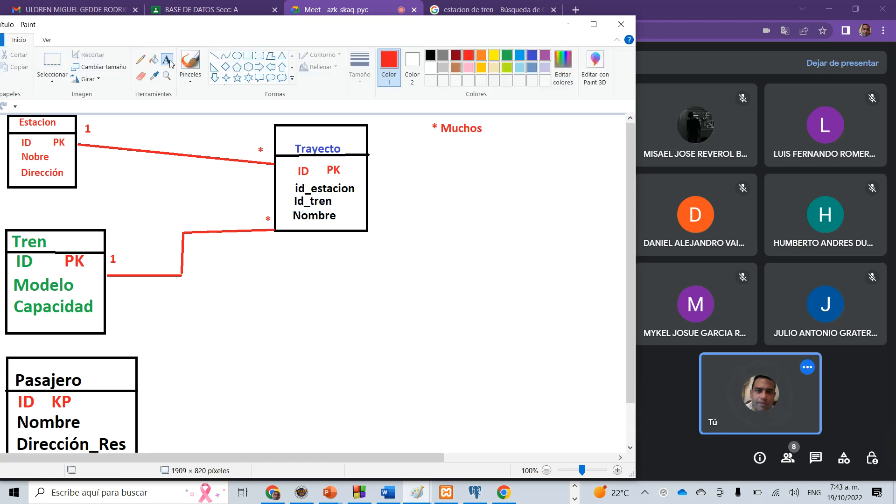
# Add the purple heading "Viaje" in the empty area below and right of the Trayecto table, with a purple "ID" field beneath it.
pyautogui.click(545, 57)
pyautogui.click(425, 339)
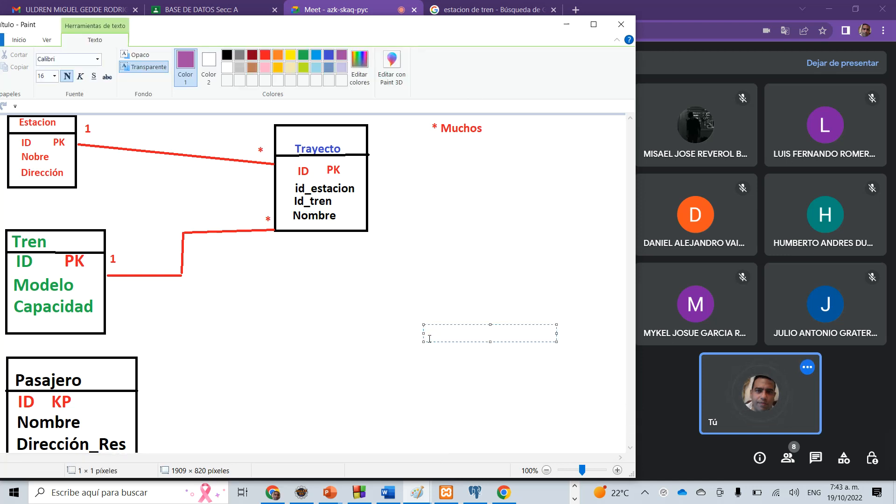
pyautogui.write('Viaje')
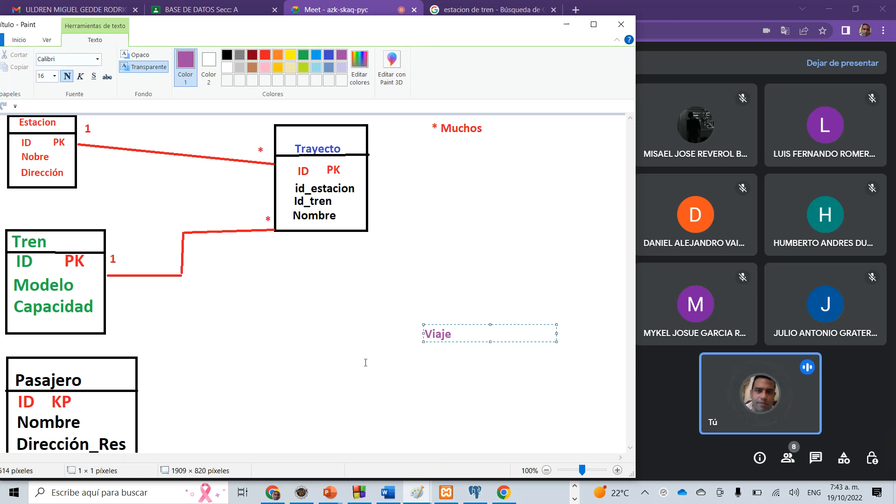
pyautogui.click(430, 367)
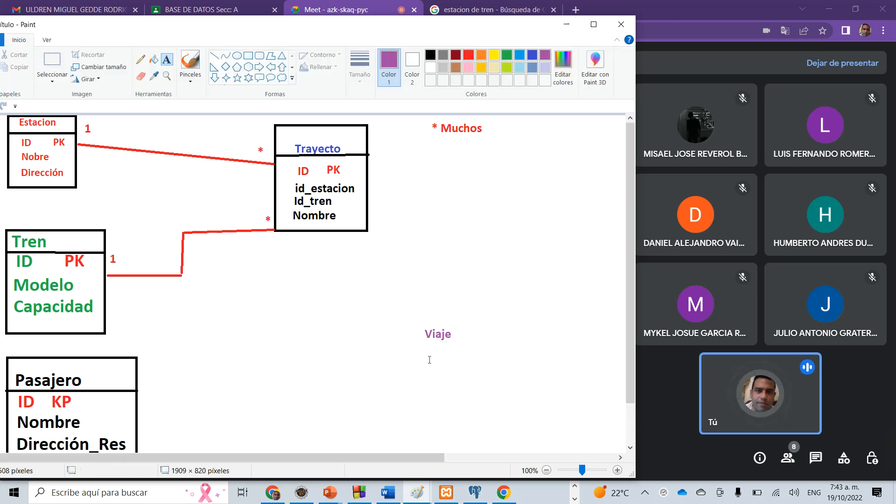
pyautogui.click(428, 344)
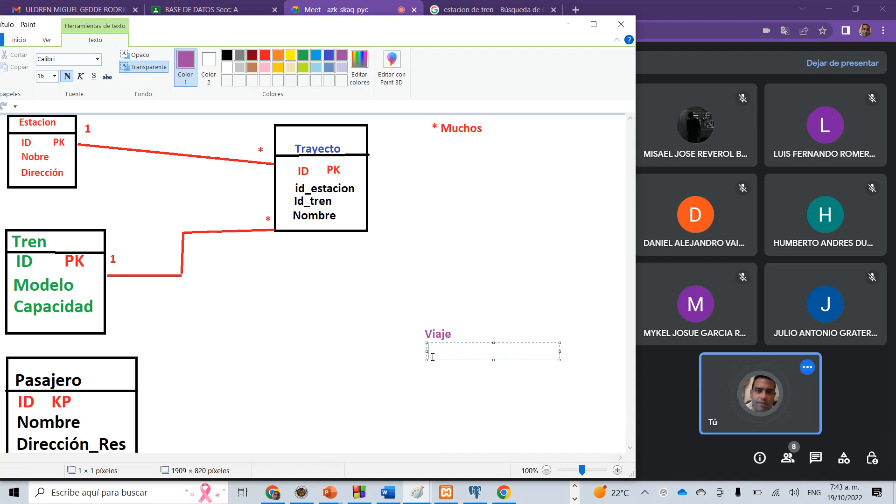
pyautogui.write('ID')
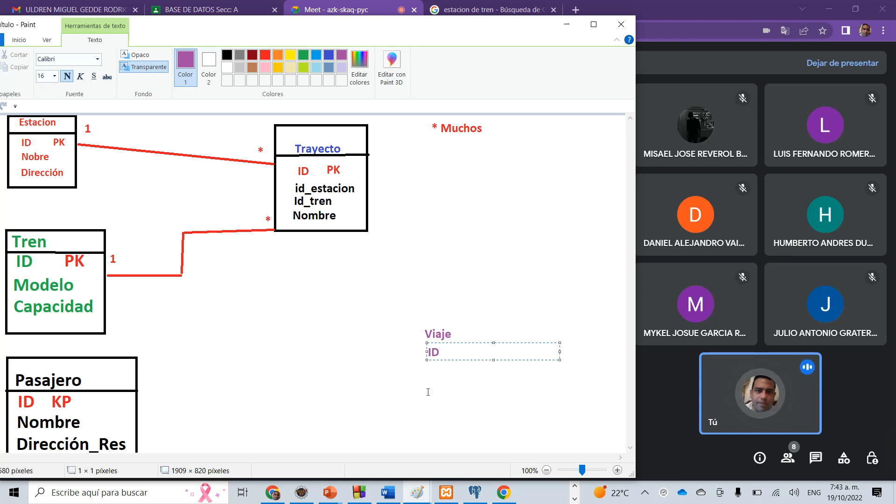
pyautogui.click(430, 375)
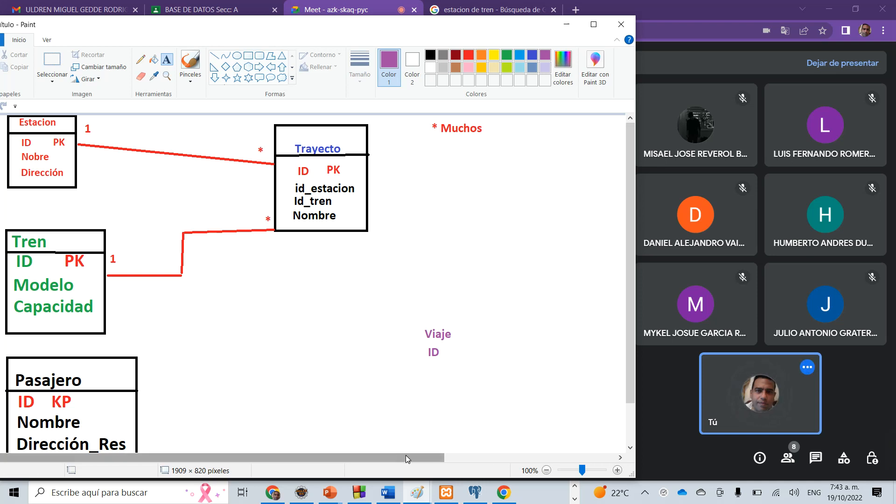
pyautogui.moveTo(405, 456); pyautogui.dragTo(579, 456)
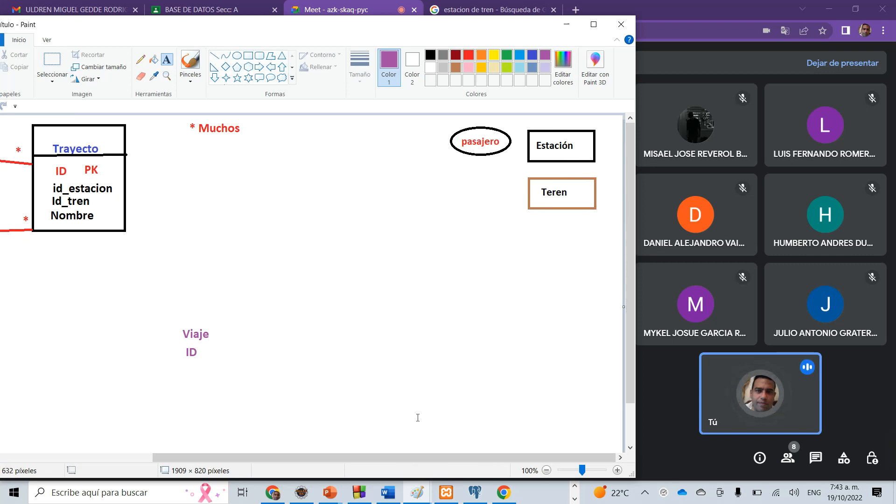
pyautogui.moveTo(368, 461); pyautogui.dragTo(190, 460)
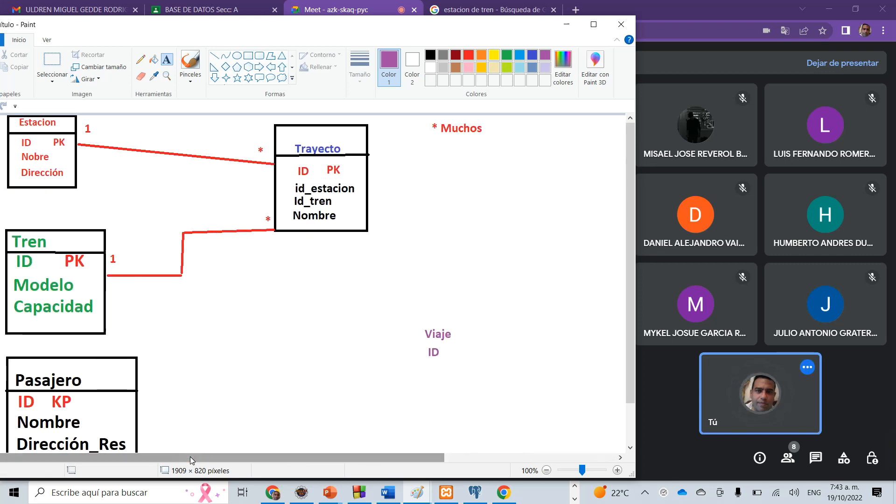
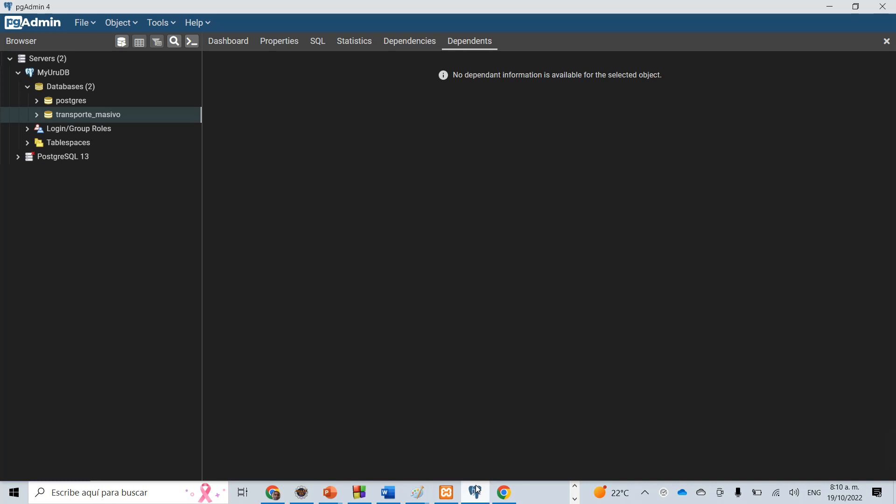
pyautogui.click(830, 8)
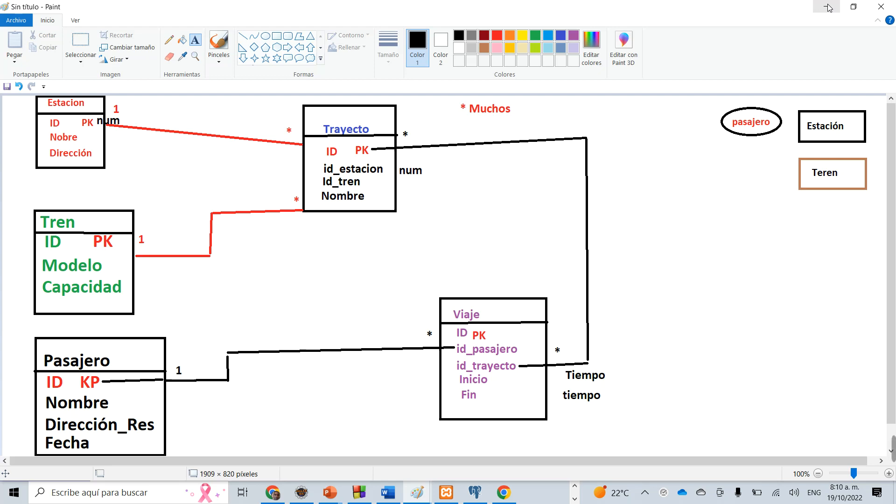
pyautogui.hotkey('alt', 'Tab')
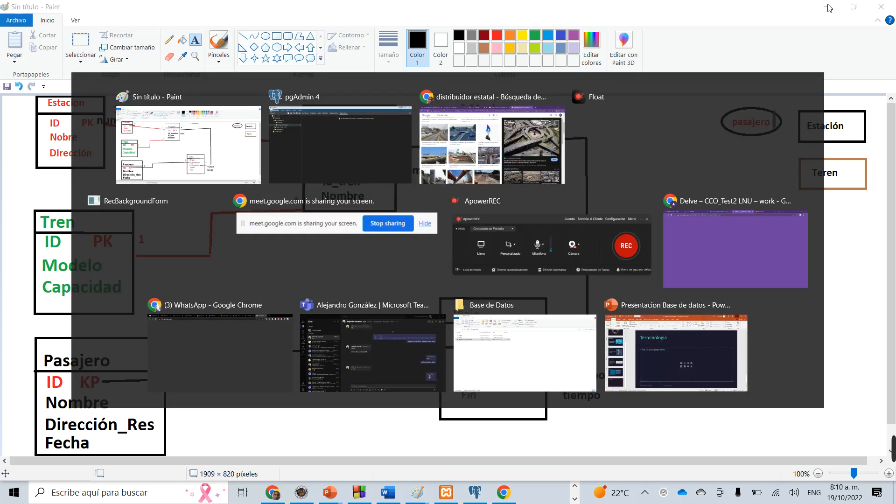
pyautogui.hotkey('alt', 'Tab')
pyautogui.press('Tab')
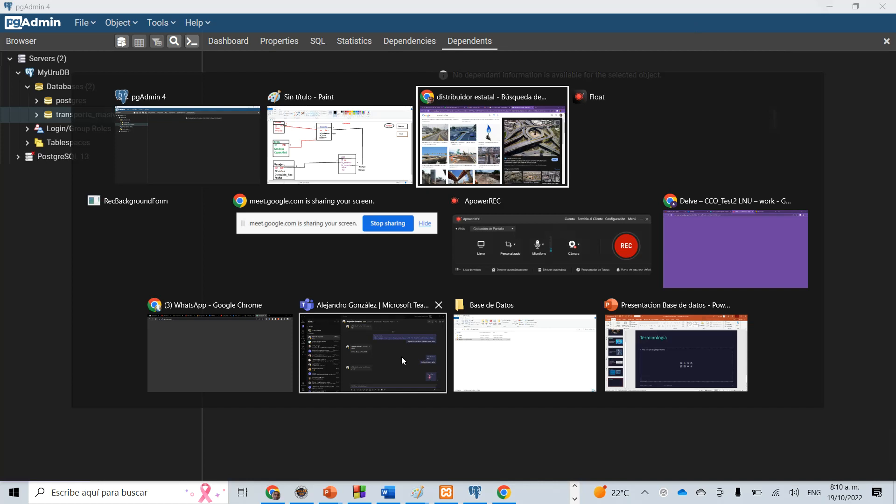
pyautogui.hotkey('alt', 'Tab')
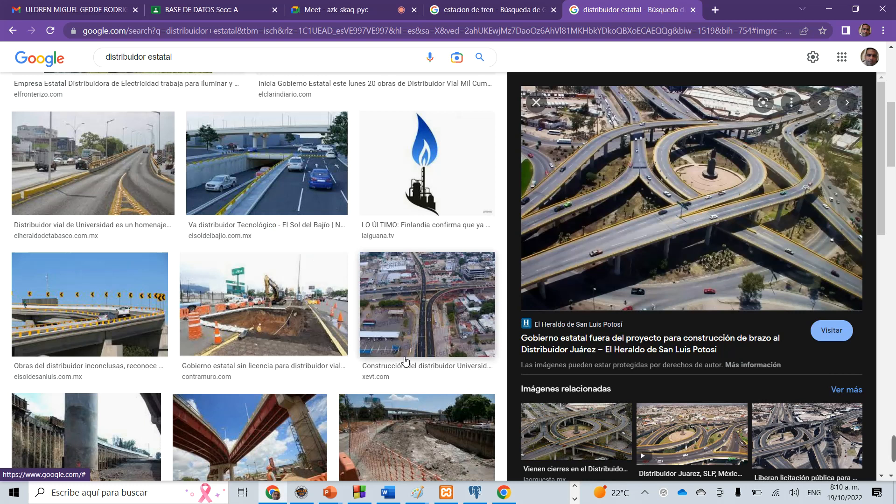
pyautogui.hotkey('alt', 'Tab')
pyautogui.hotkey('alt', 'Tab')
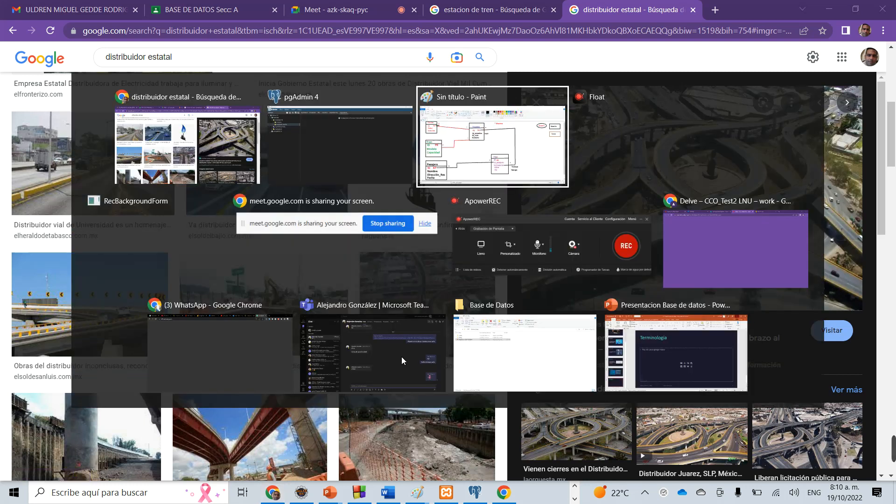
pyautogui.hotkey('alt', 'Tab')
pyautogui.hotkey('alt', 'Tab')
pyautogui.hotkey('alt', 'Tab')
pyautogui.hotkey('alt', 'Tab')
pyautogui.hotkey('alt', 'Tab')
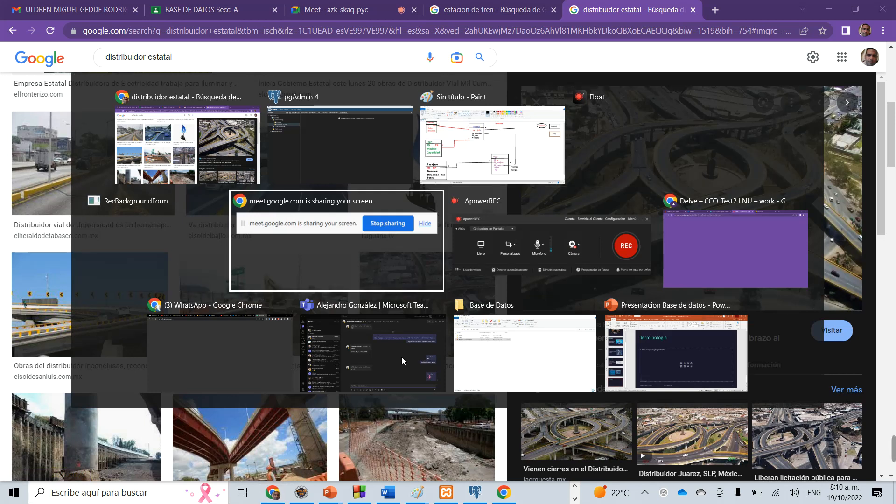
pyautogui.hotkey('alt', 'Tab')
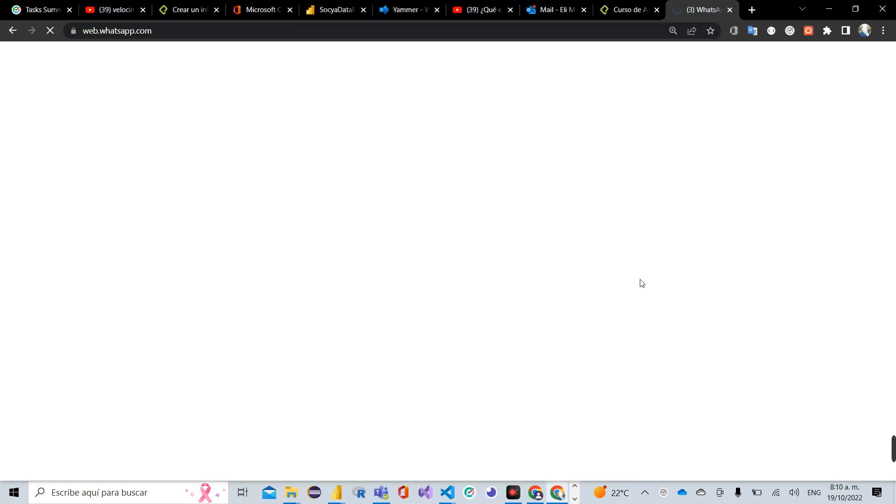
pyautogui.hotkey('alt', 'Tab')
pyautogui.hotkey('alt', 'Tab')
pyautogui.hotkey('alt', 'Tab')
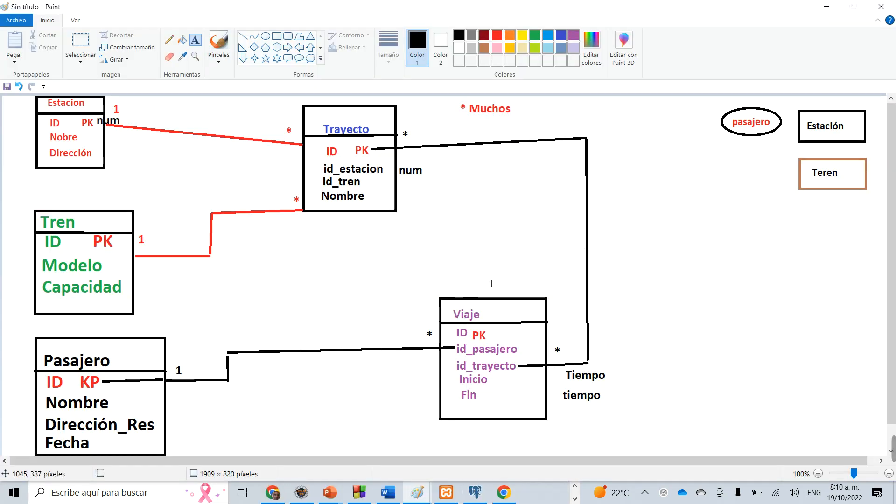
# Switch to pgAdmin and write CREATE, ALTER and DROP on three lines in the empty main area as a red screen annotation.
pyautogui.click(479, 493)
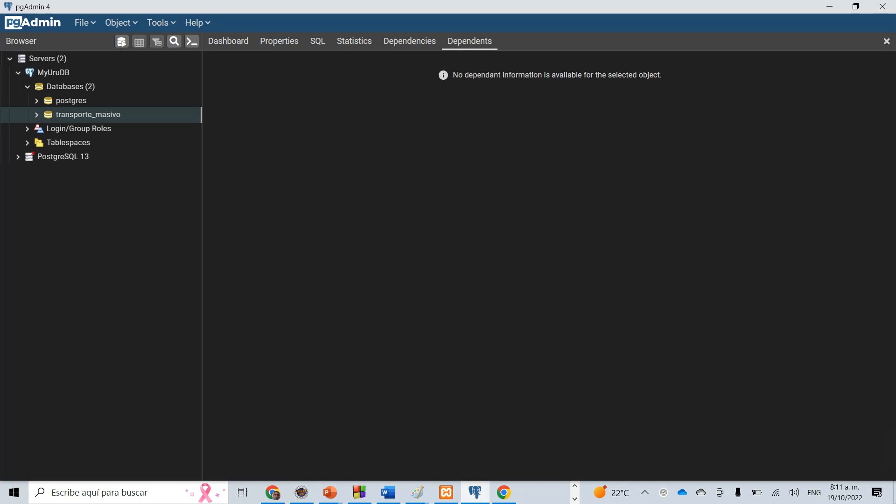
pyautogui.moveTo(893, 466)
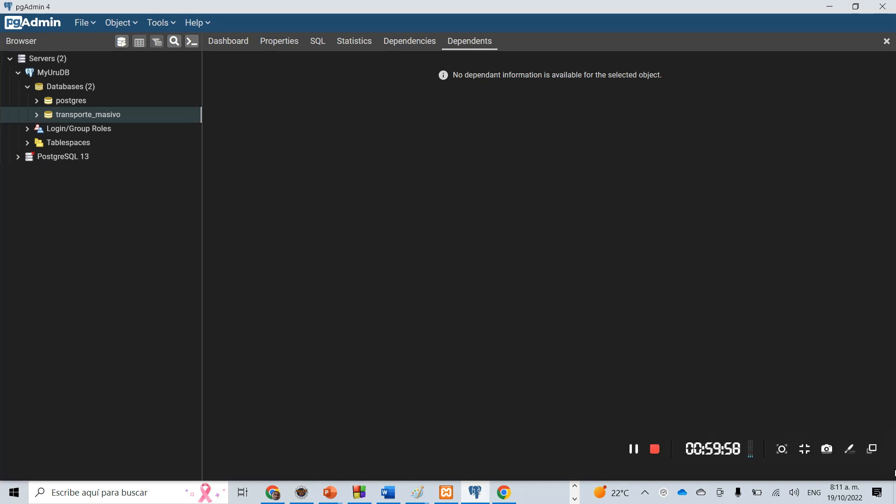
pyautogui.click(850, 454)
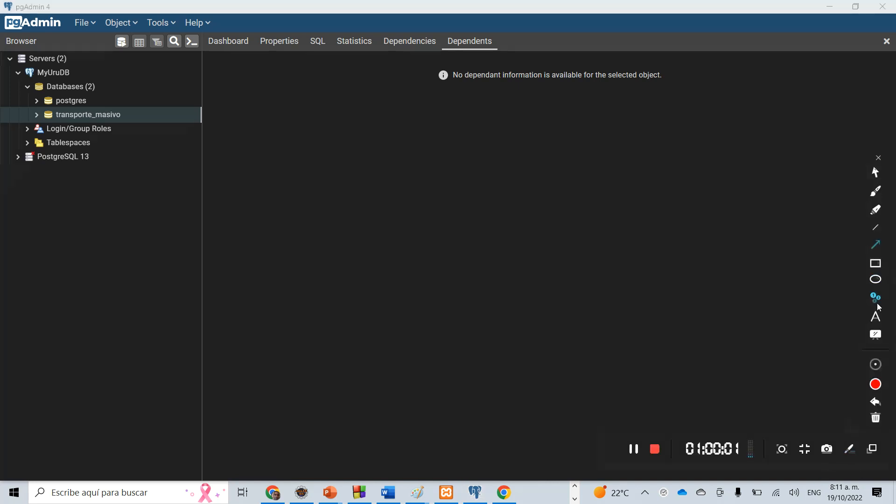
pyautogui.click(876, 318)
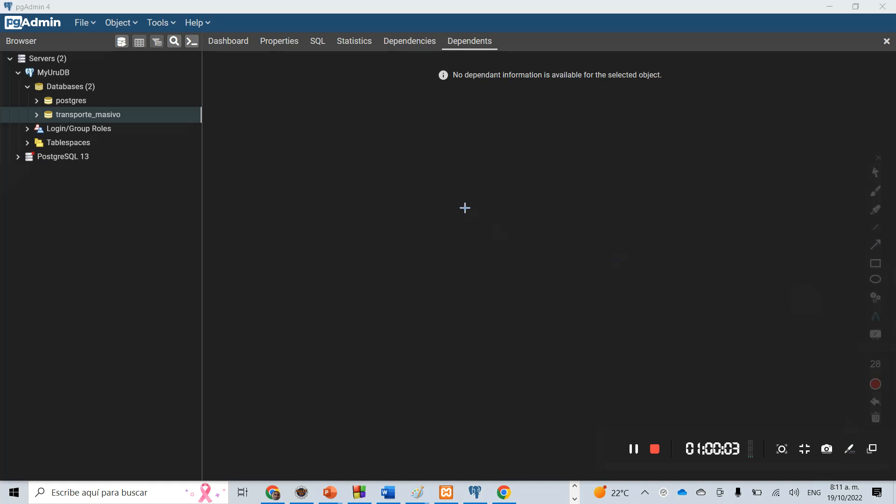
pyautogui.click(351, 184)
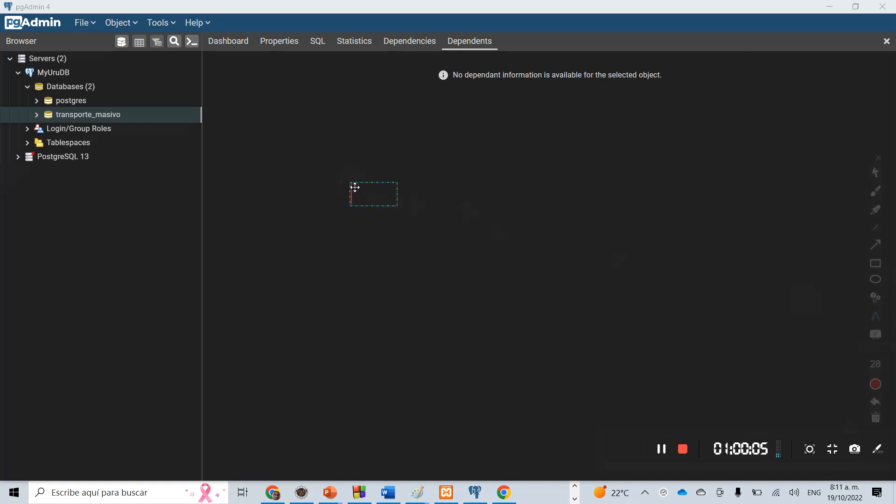
pyautogui.write('CRE')
pyautogui.press('BackSpace')
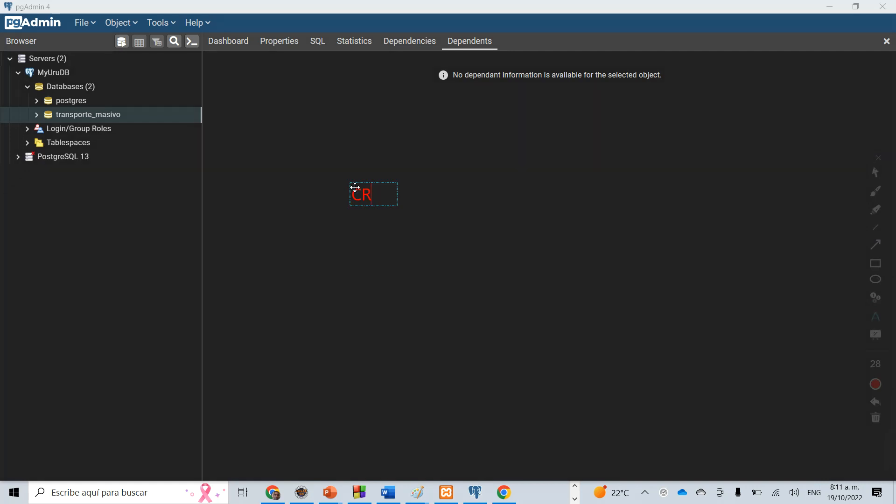
pyautogui.write('EATE')
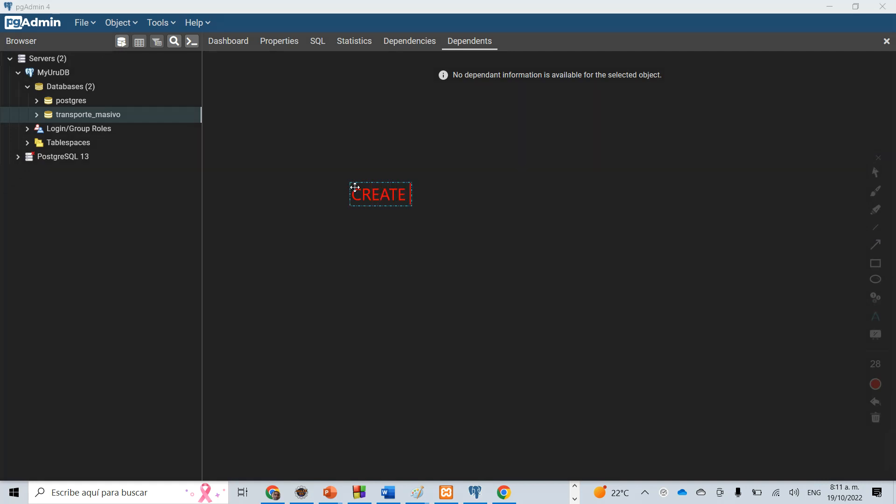
pyautogui.press('Return')
pyautogui.write('ALTER')
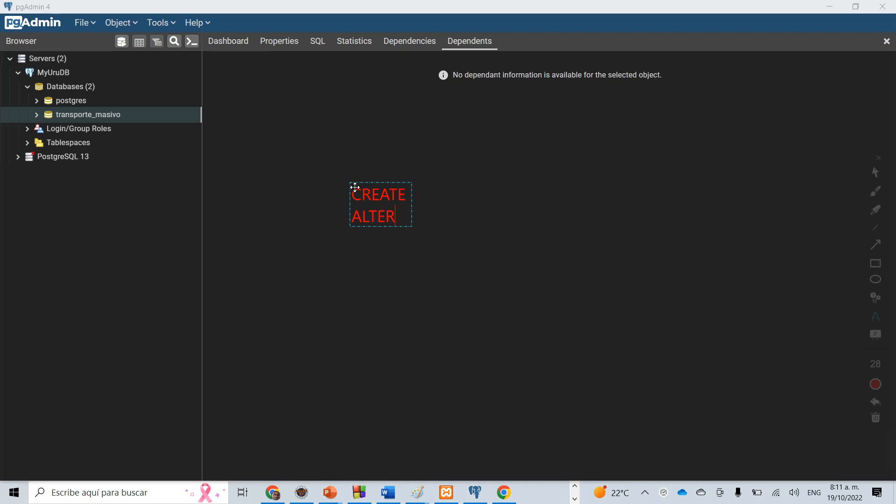
pyautogui.press('Return')
pyautogui.write('DROP')
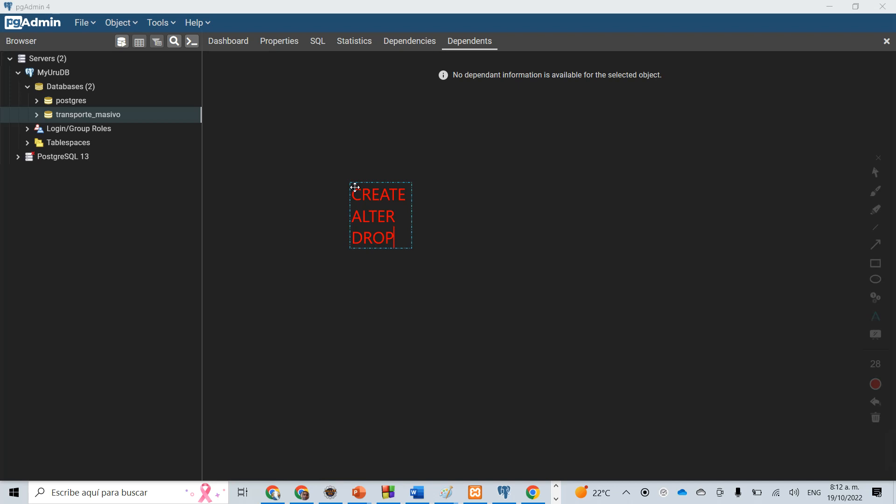
# Erase the red annotation text and close the screen annotation tools.
pyautogui.press('BackSpace')
pyautogui.press('BackSpace')
pyautogui.press('BackSpace')
pyautogui.press('BackSpace')
pyautogui.press('BackSpace')
pyautogui.press('BackSpace')
pyautogui.press('BackSpace')
pyautogui.press('BackSpace')
pyautogui.press('BackSpace')
pyautogui.press('BackSpace')
pyautogui.press('BackSpace')
pyautogui.press('BackSpace')
pyautogui.press('BackSpace')
pyautogui.press('BackSpace')
pyautogui.press('BackSpace')
pyautogui.press('BackSpace')
pyautogui.press('BackSpace')
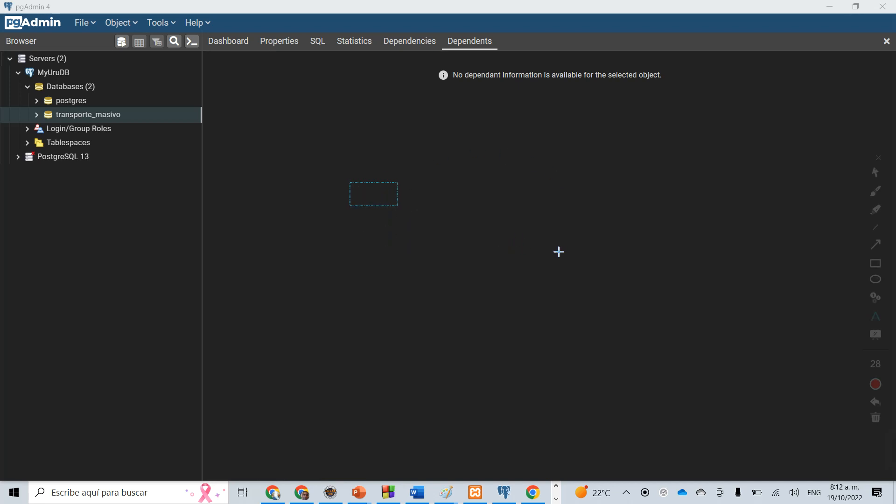
pyautogui.click(879, 159)
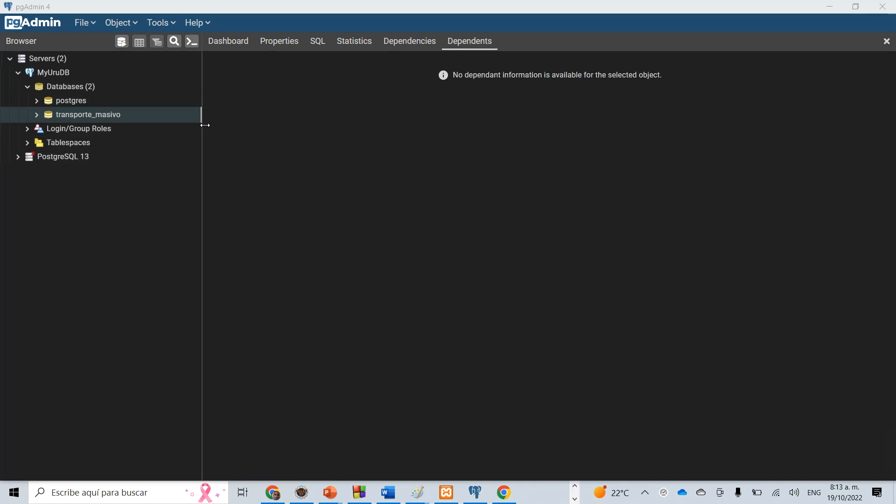
# Look over the object tree of the transporte_masivo database under MyUruDB, collapse it, and drop that database.
pyautogui.click(40, 118)
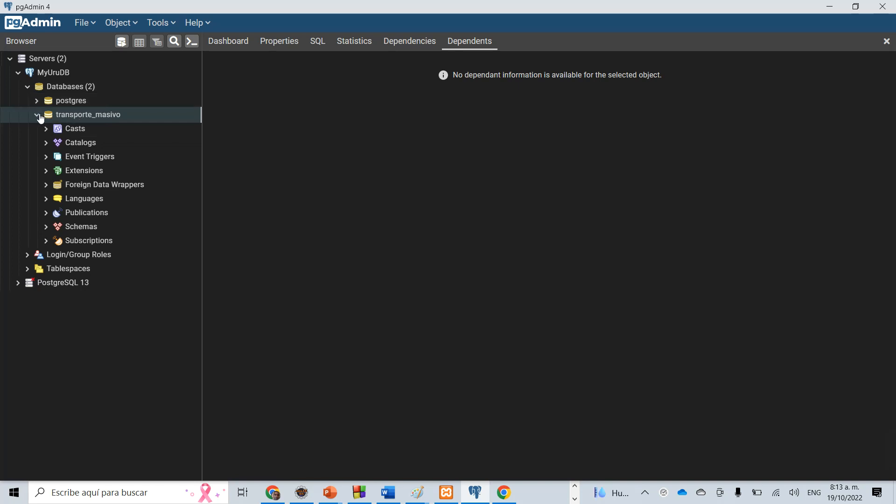
pyautogui.click(39, 115)
pyautogui.click(38, 116)
pyautogui.click(38, 115)
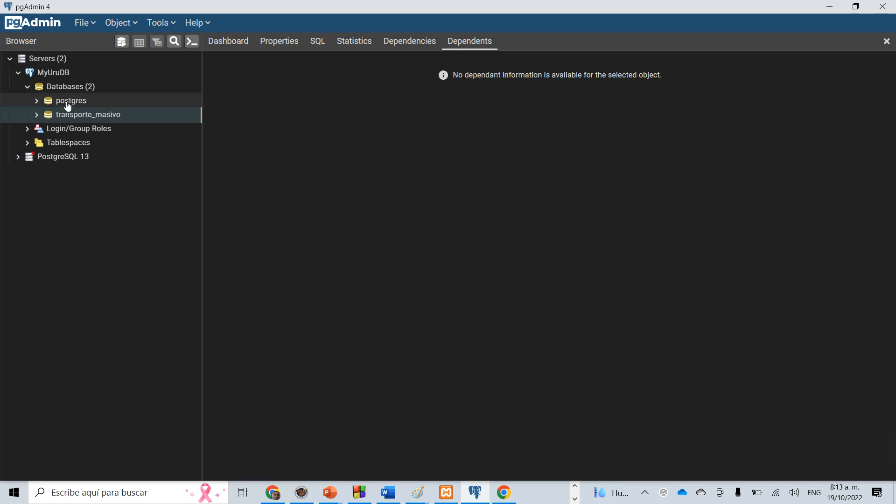
pyautogui.click(68, 102)
pyautogui.rightClick(72, 114)
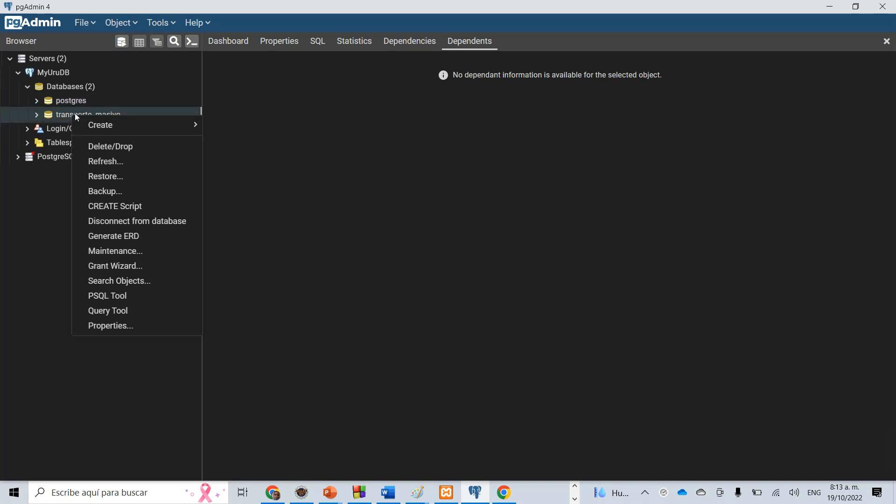
pyautogui.click(141, 152)
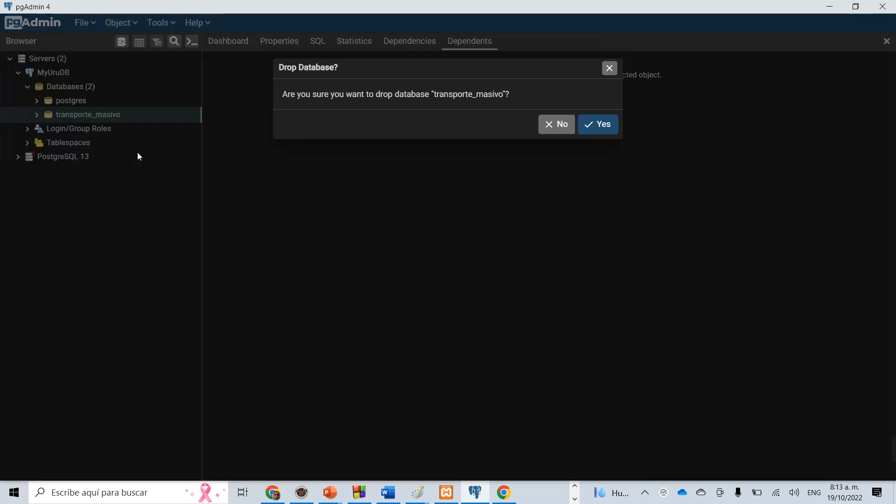
pyautogui.click(599, 130)
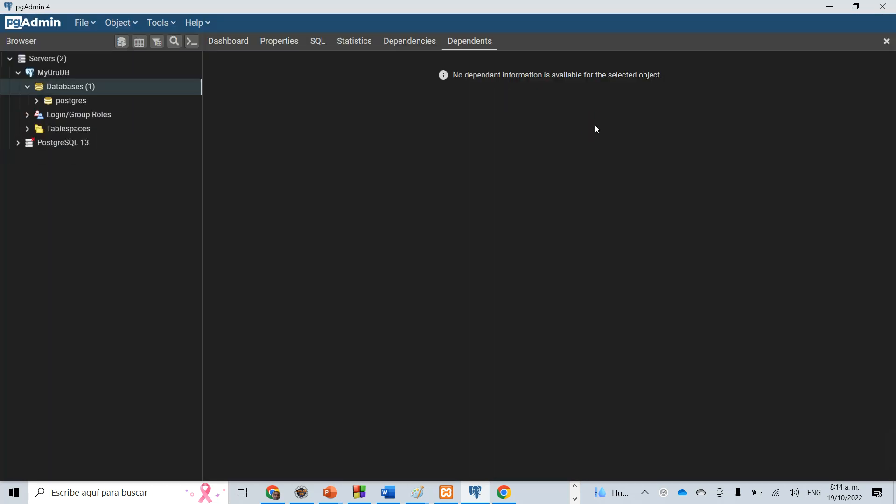
# Start a new database on the MyUruDB server and look through its Definition, Security, Parameters and Advanced settings.
pyautogui.click(72, 103)
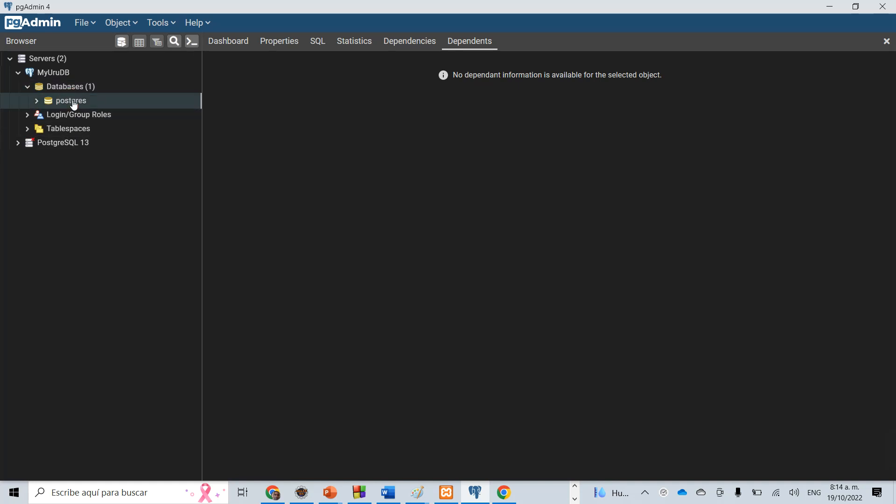
pyautogui.rightClick(72, 102)
pyautogui.moveTo(105, 113)
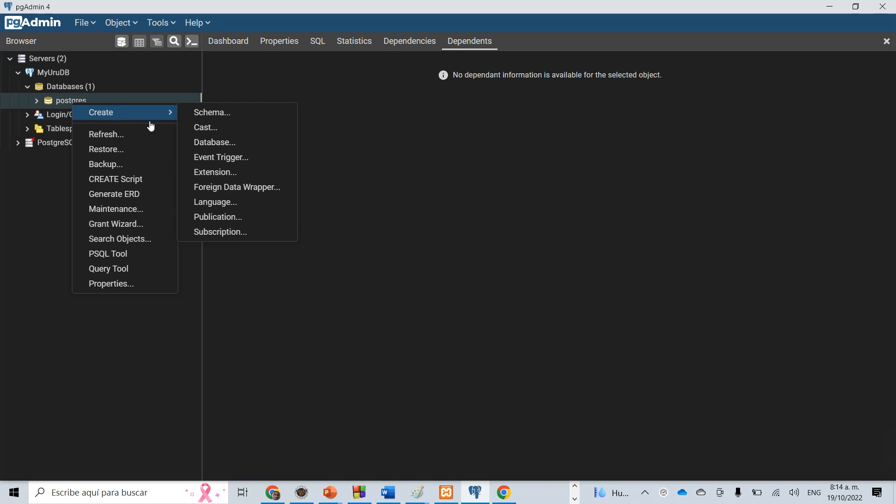
pyautogui.click(238, 149)
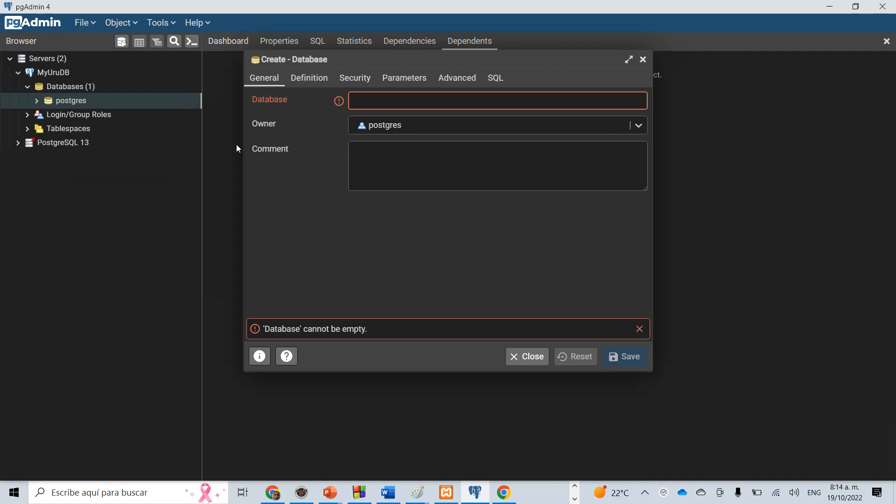
pyautogui.click(316, 79)
pyautogui.click(356, 80)
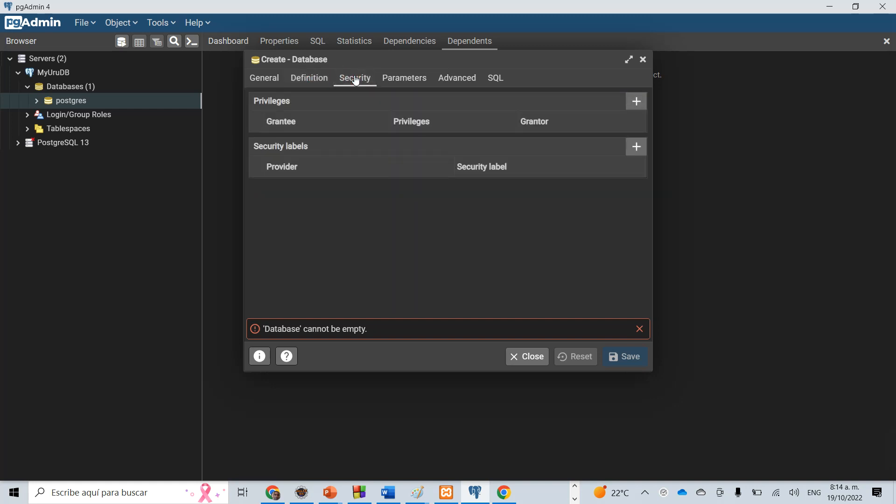
pyautogui.click(401, 80)
pyautogui.click(447, 80)
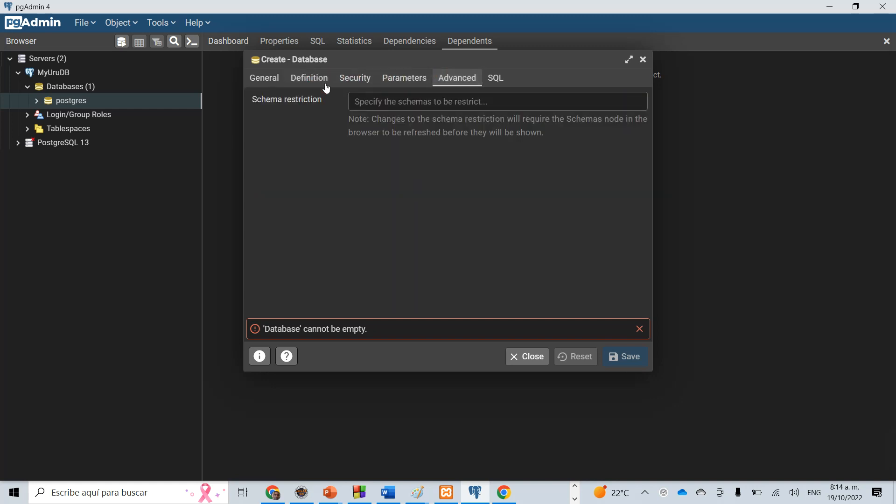
pyautogui.click(266, 81)
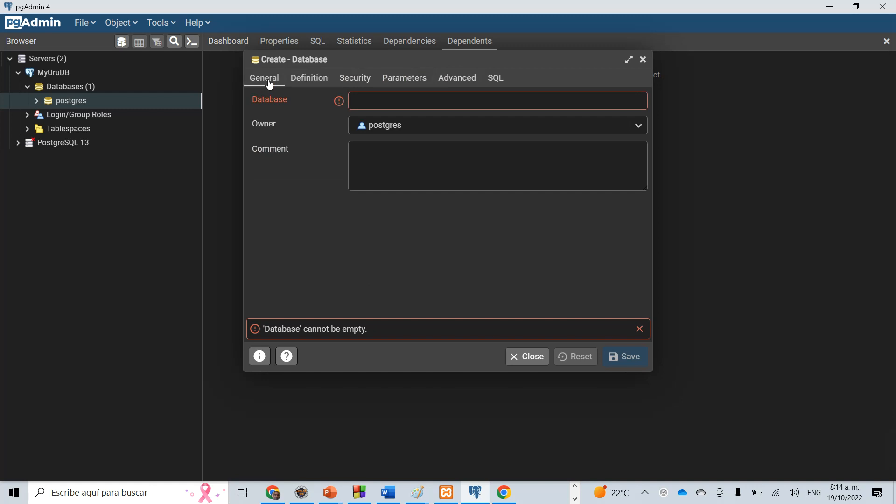
# Name the new database transporte and view its generated CREATE DATABASE script.
pyautogui.click(371, 101)
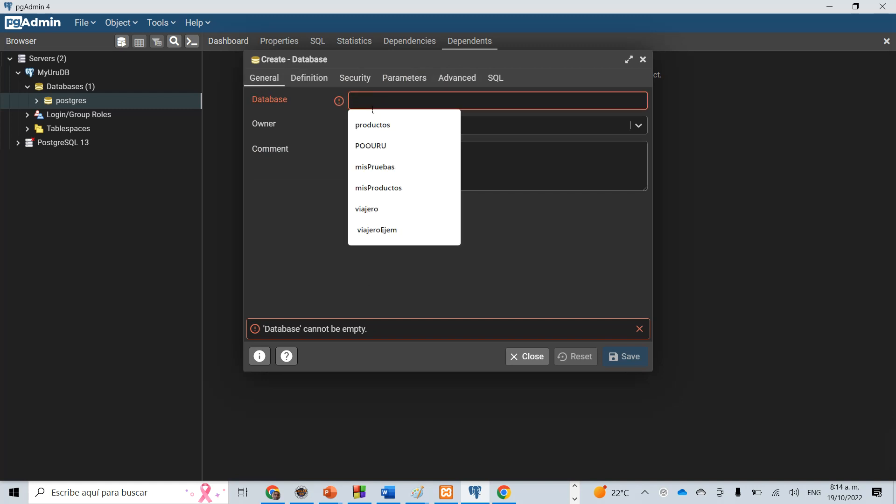
pyautogui.write('TR')
pyautogui.press('BackSpace')
pyautogui.press('BackSpace')
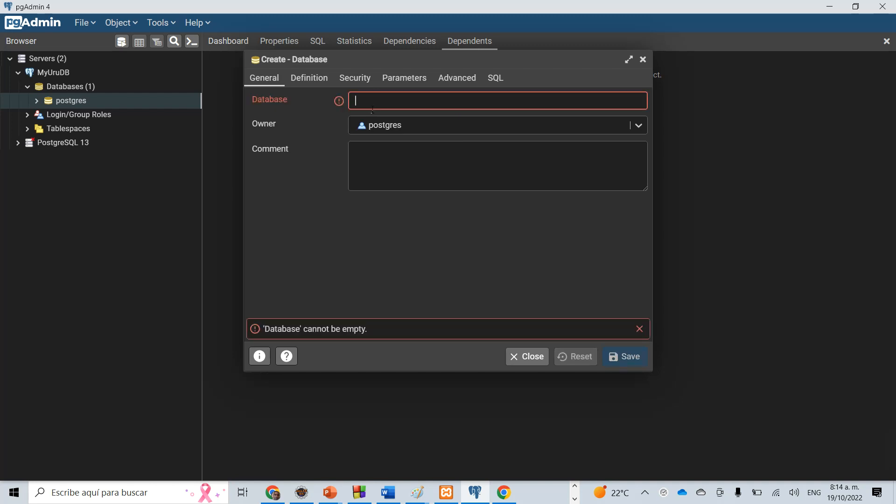
pyautogui.write('tra')
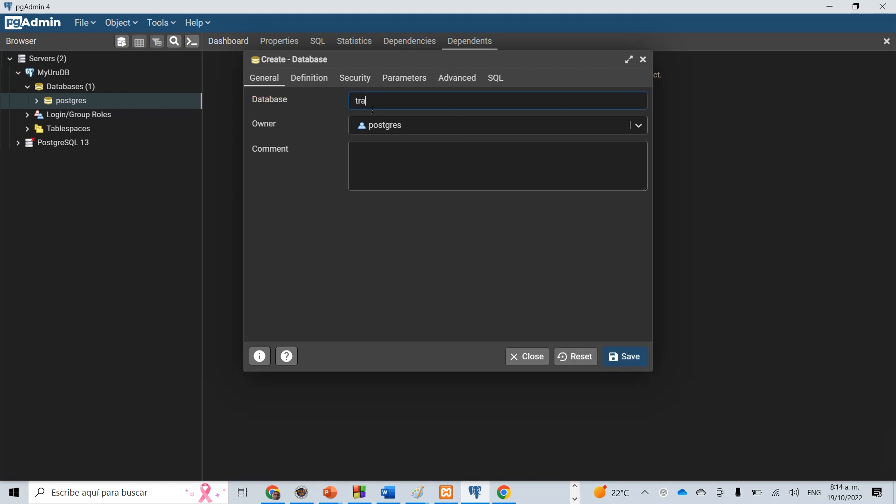
pyautogui.write('nsporte')
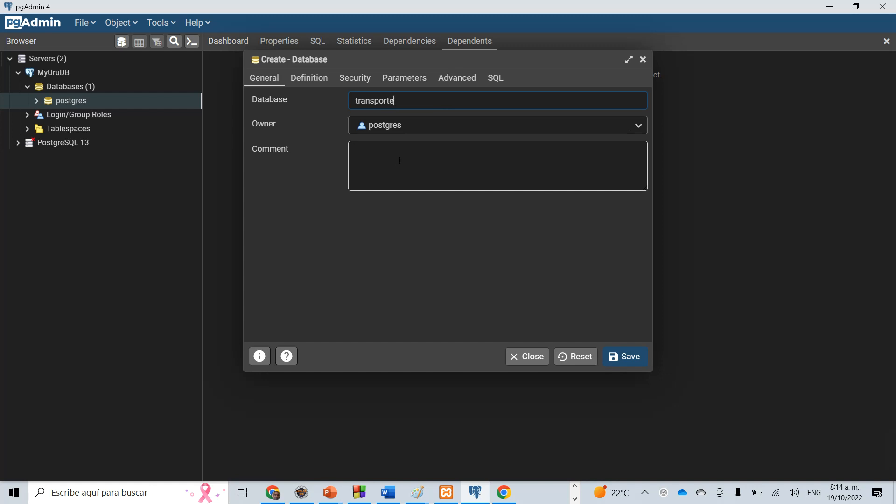
pyautogui.click(496, 81)
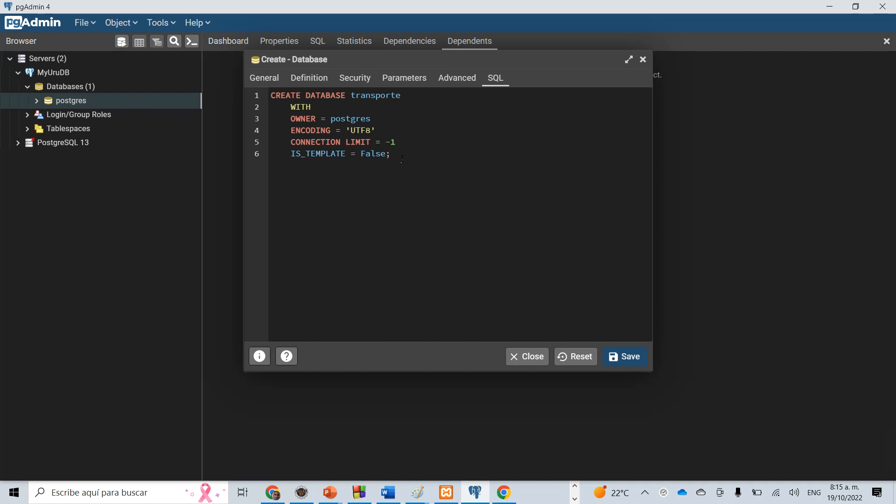
# Highlight the generated CREATE DATABASE transporte script and frame it with a red annotation rectangle.
pyautogui.moveTo(388, 156); pyautogui.dragTo(268, 94)
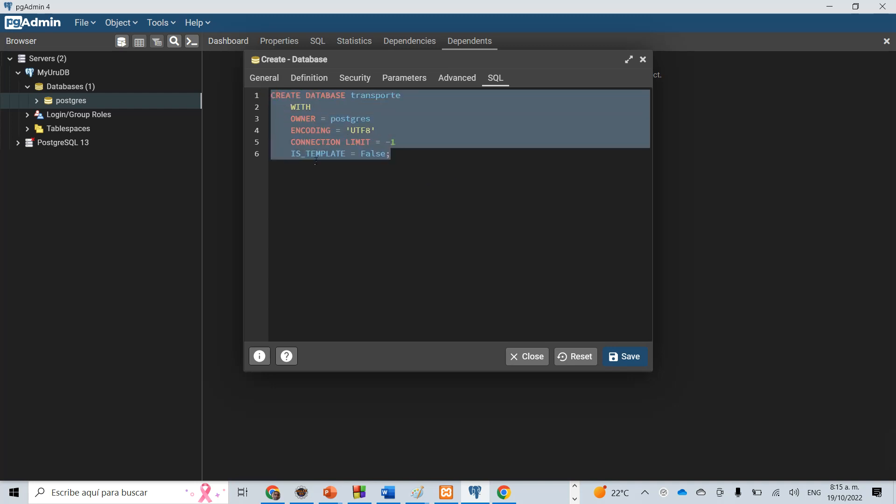
pyautogui.click(329, 200)
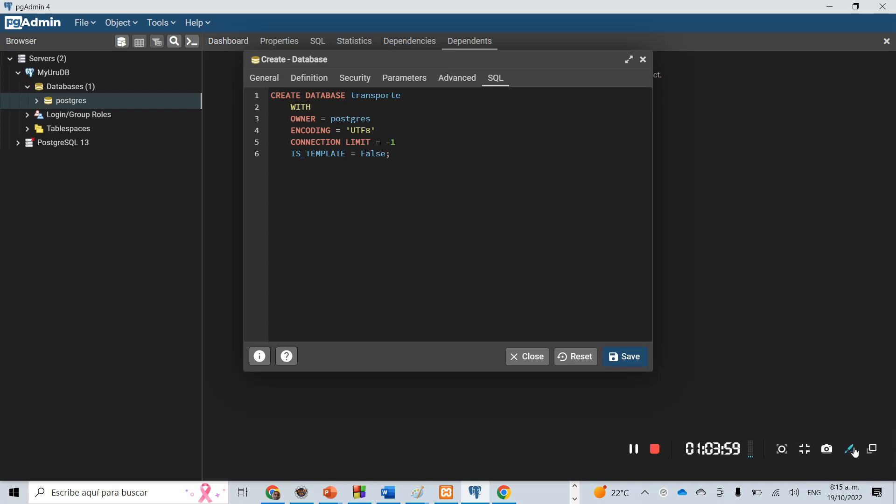
pyautogui.click(852, 450)
pyautogui.click(877, 265)
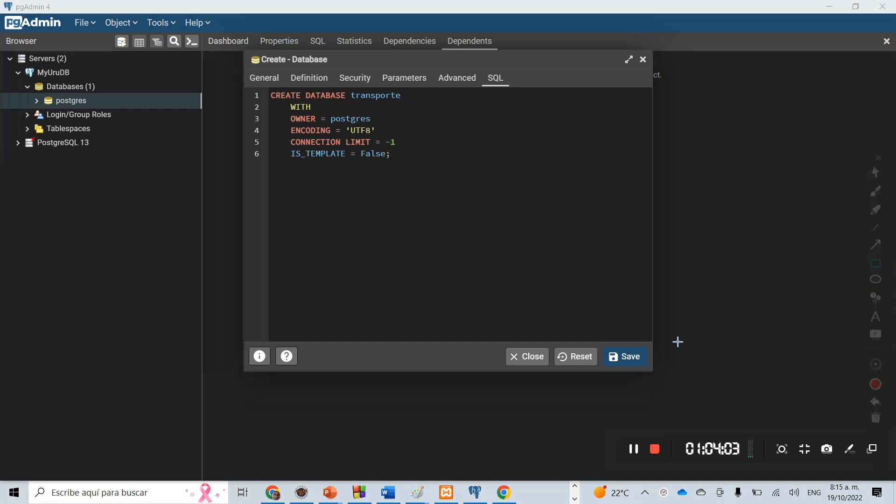
pyautogui.moveTo(266, 94)
pyautogui.mouseDown()
pyautogui.moveTo(350, 122)
pyautogui.moveTo(443, 182)
pyautogui.moveTo(429, 180)
pyautogui.mouseUp()
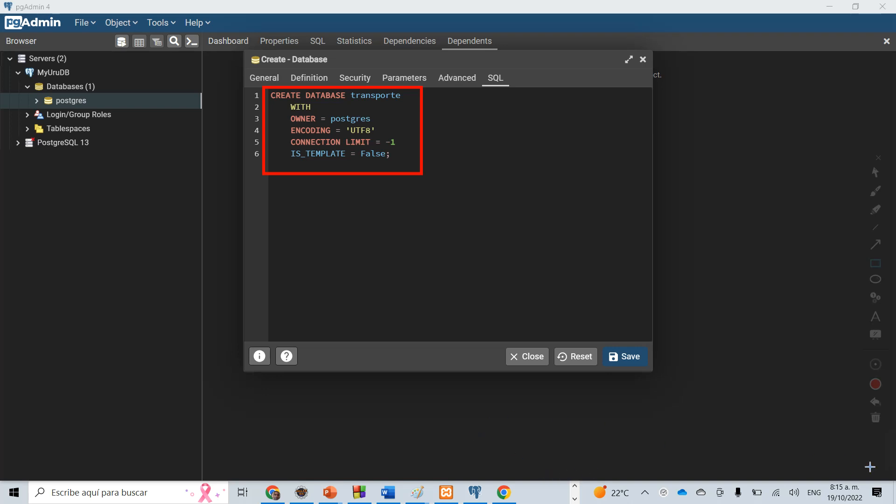
pyautogui.moveTo(844, 462)
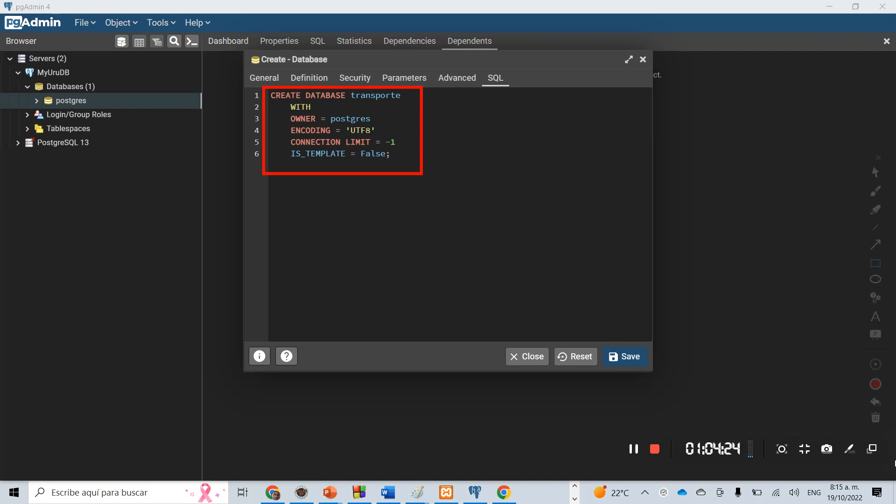
pyautogui.click(634, 449)
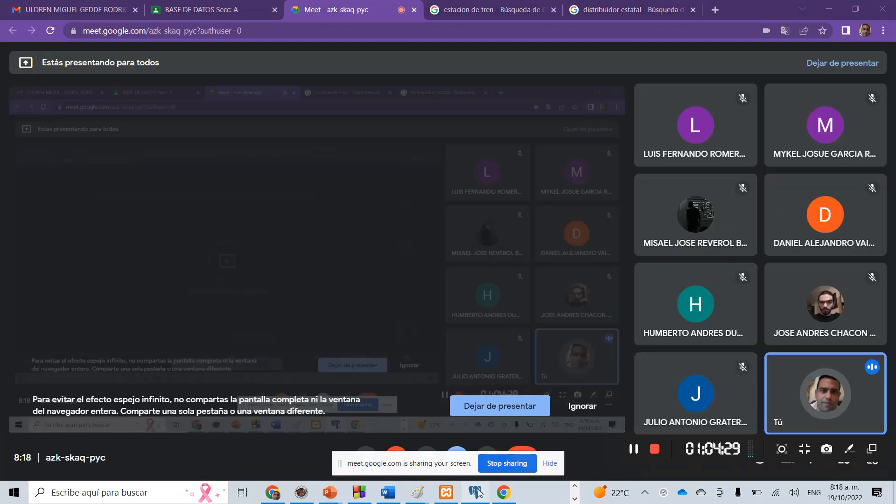
# Return to pgAdmin, save the new transporte database, and expand its schemas down to the Tables of the public schema.
pyautogui.click(479, 493)
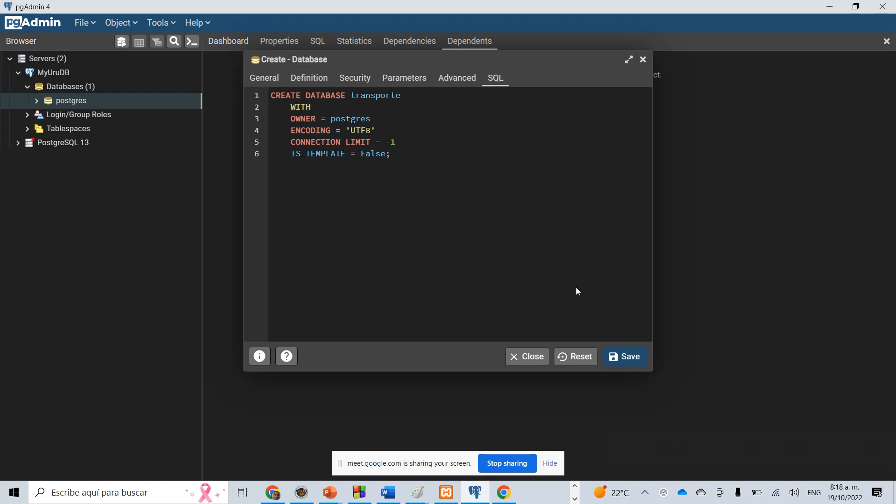
pyautogui.click(629, 359)
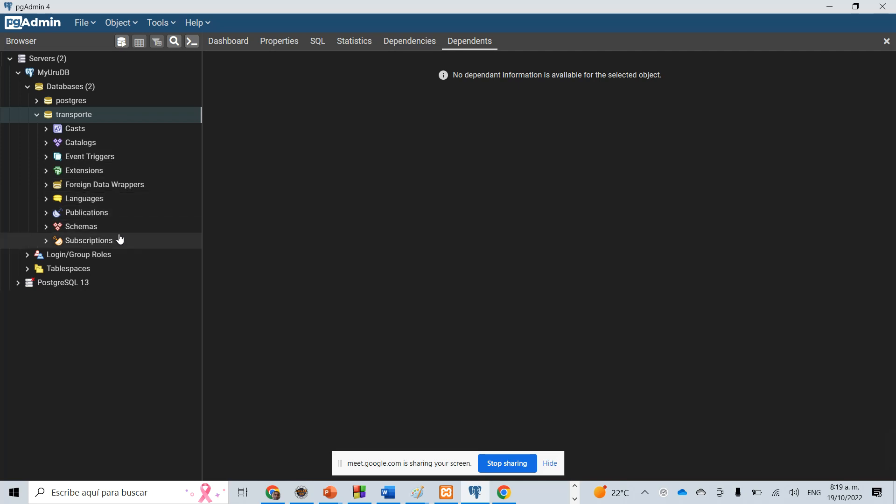
pyautogui.click(53, 229)
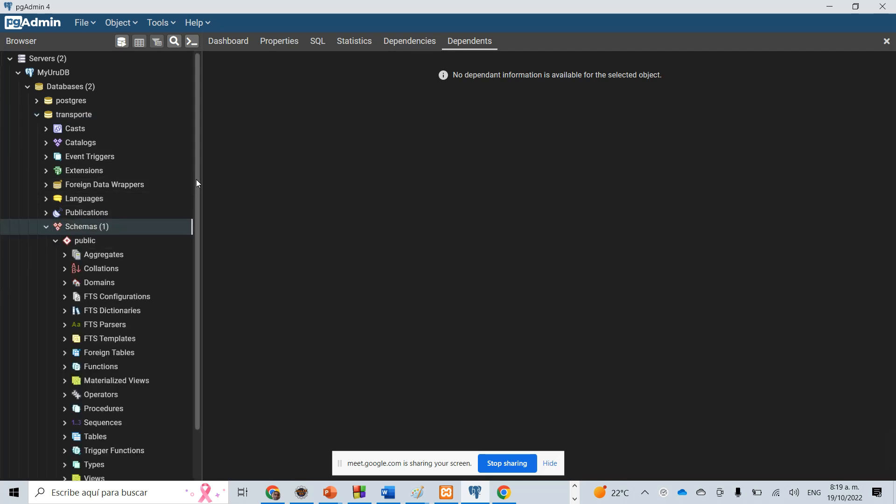
pyautogui.moveTo(198, 183); pyautogui.dragTo(195, 271)
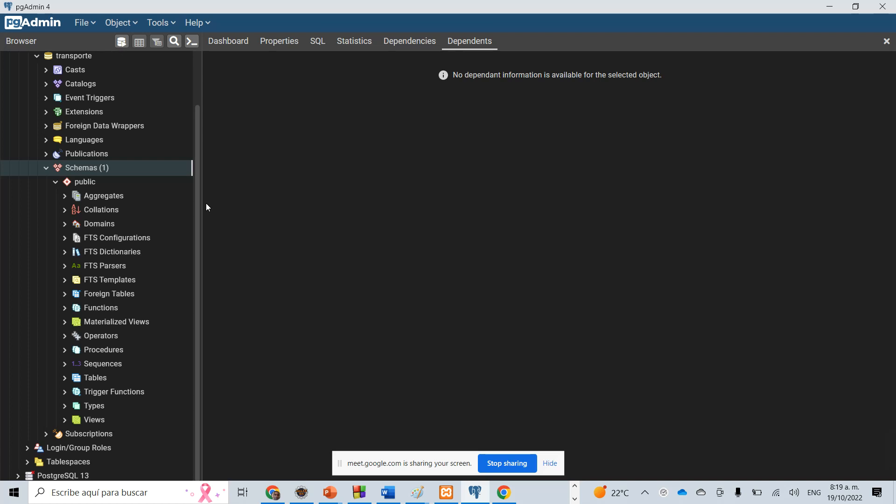
pyautogui.click(71, 380)
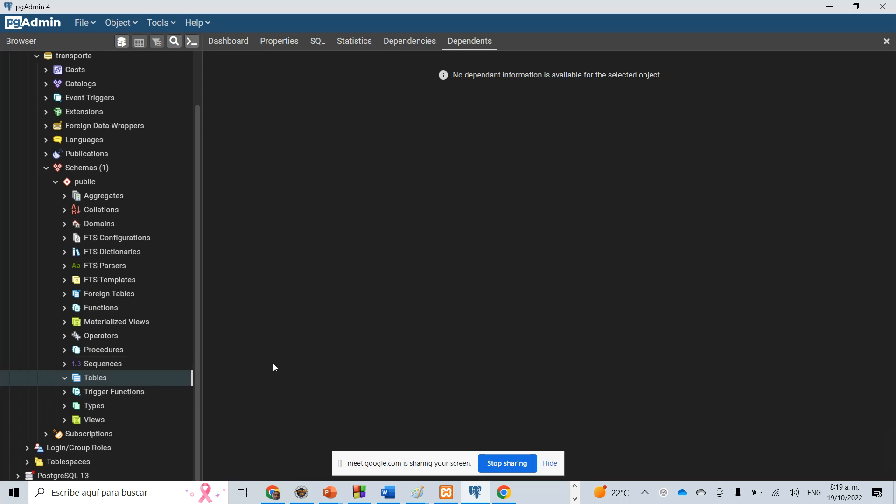
# Start a new table in the public schema of transporte and name it pasajero.
pyautogui.moveTo(417, 492)
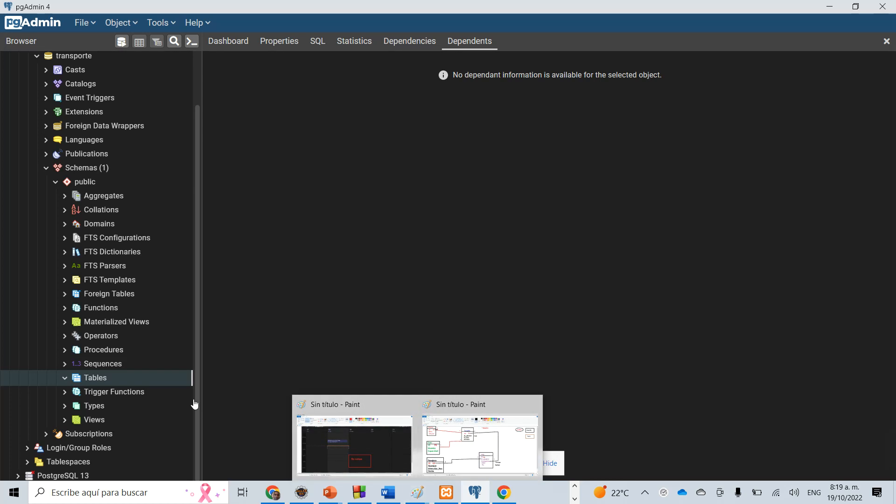
pyautogui.rightClick(176, 383)
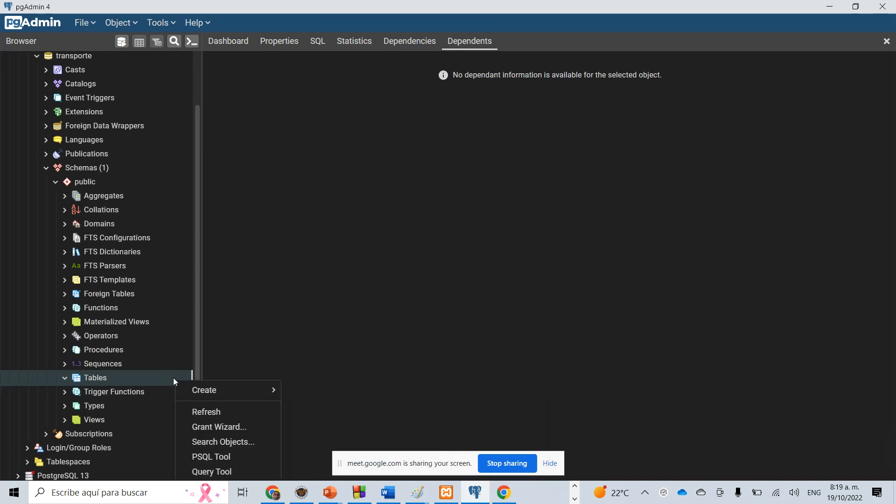
pyautogui.moveTo(220, 394)
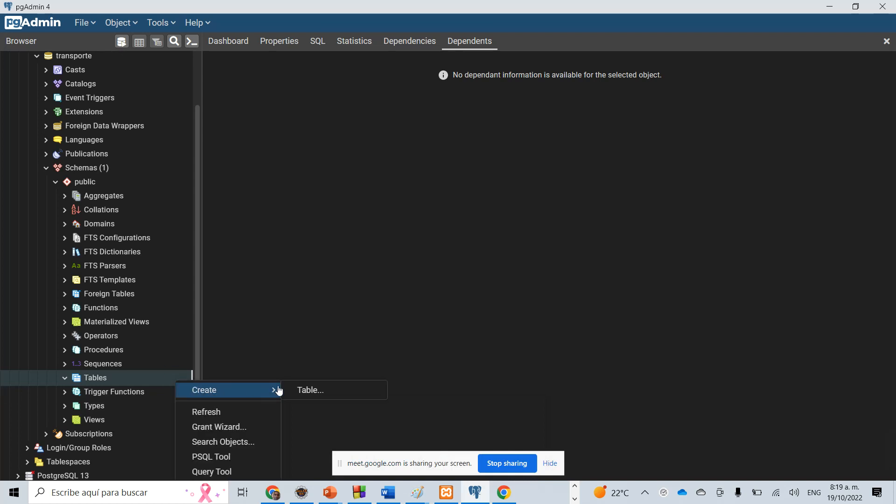
pyautogui.click(327, 392)
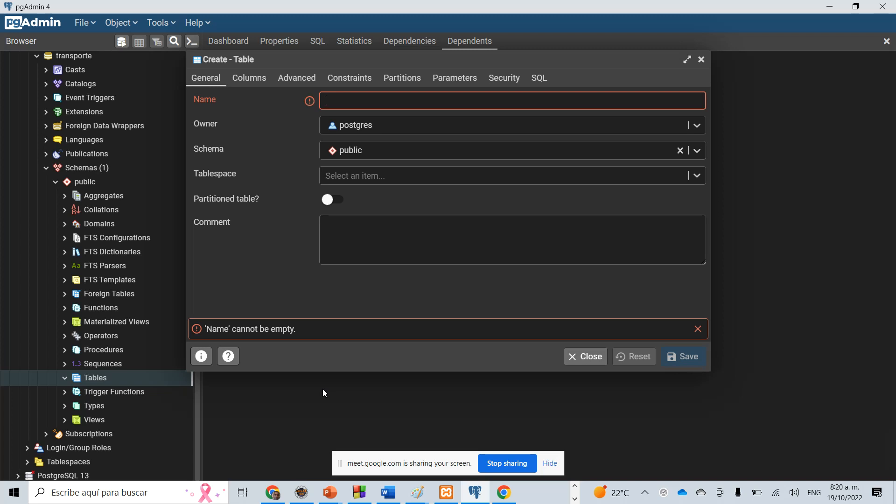
pyautogui.click(358, 106)
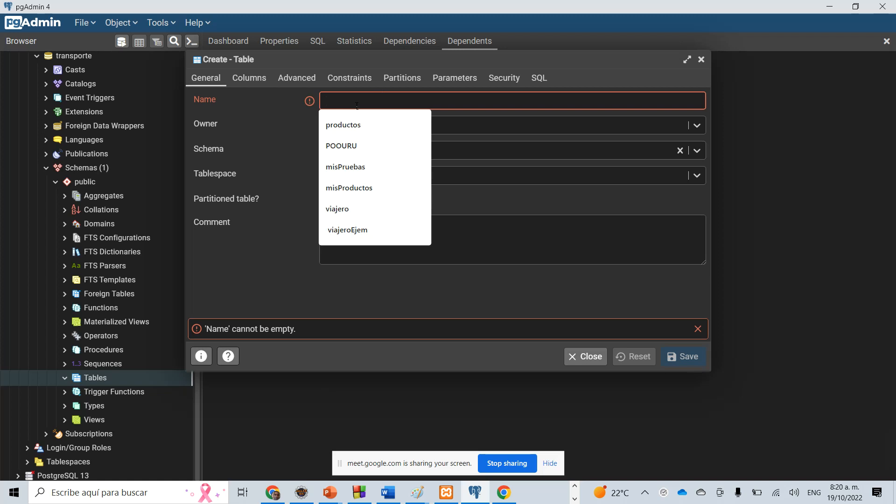
pyautogui.write('pasaje')
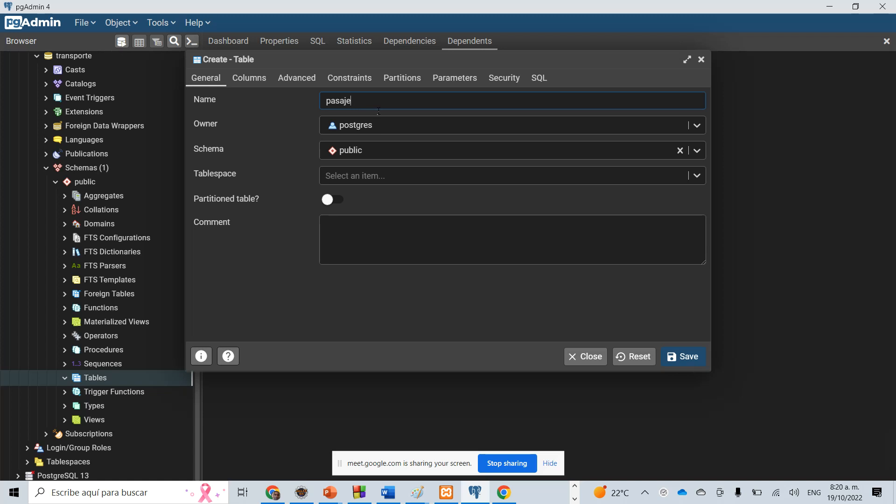
pyautogui.write('ro')
# Switch to the Paint window with the train station diagram to consult the fields of the Pasajero table.
pyautogui.click(418, 493)
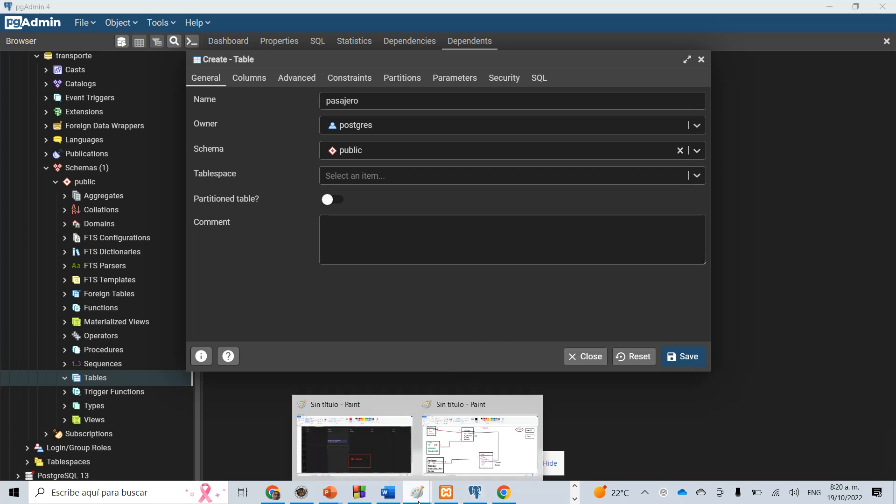
pyautogui.click(437, 416)
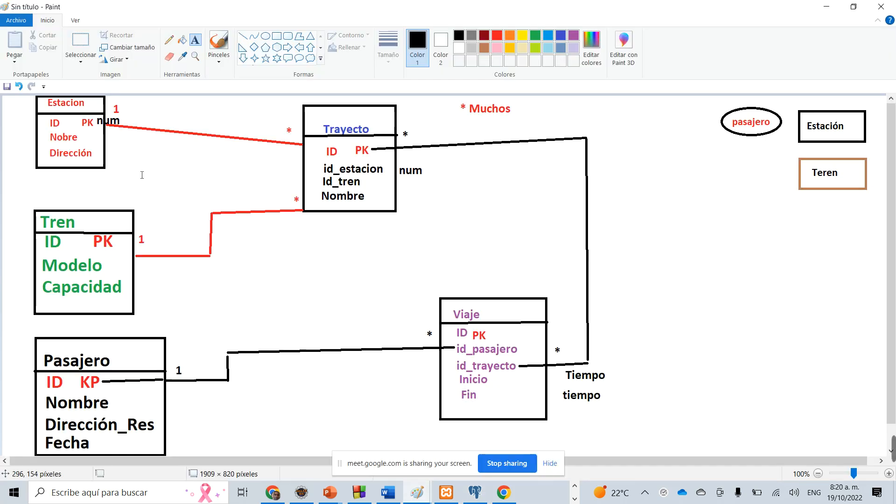